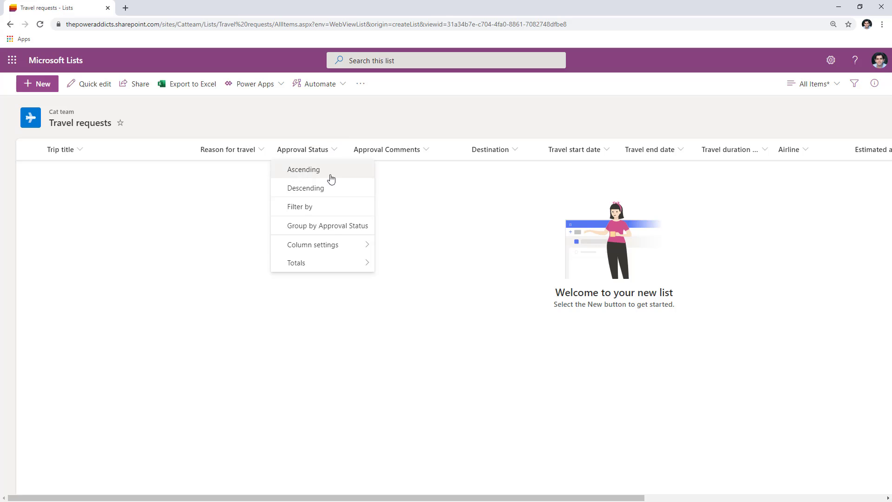
Review the Approval Status and Approval Comments column settings without changing them.
mouse_move(341, 243)
left_click(387, 250)
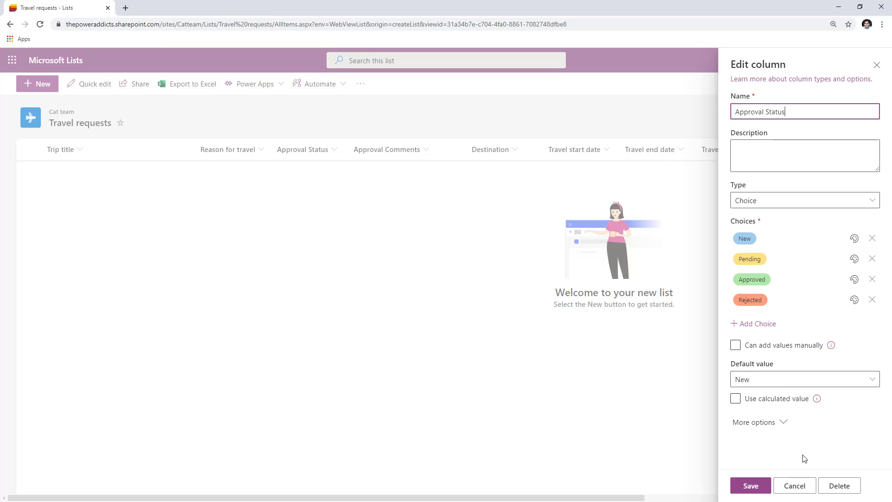
left_click(795, 485)
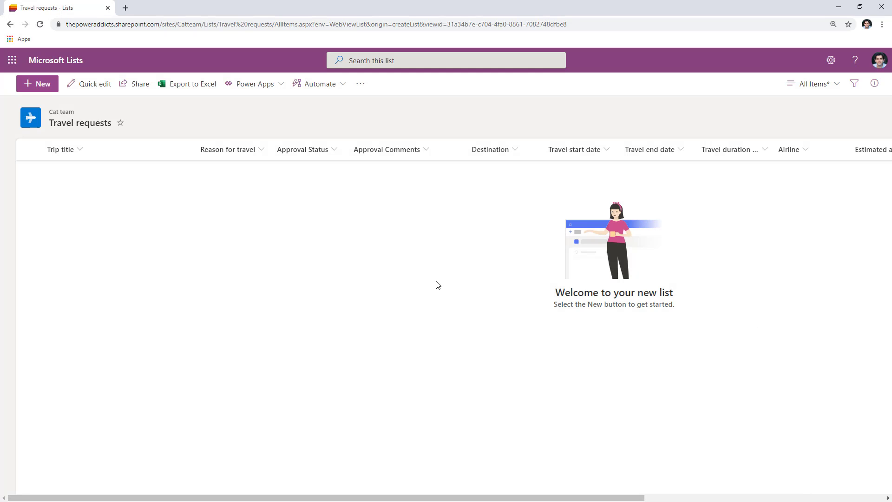
left_click(393, 156)
mouse_move(421, 181)
left_click(447, 176)
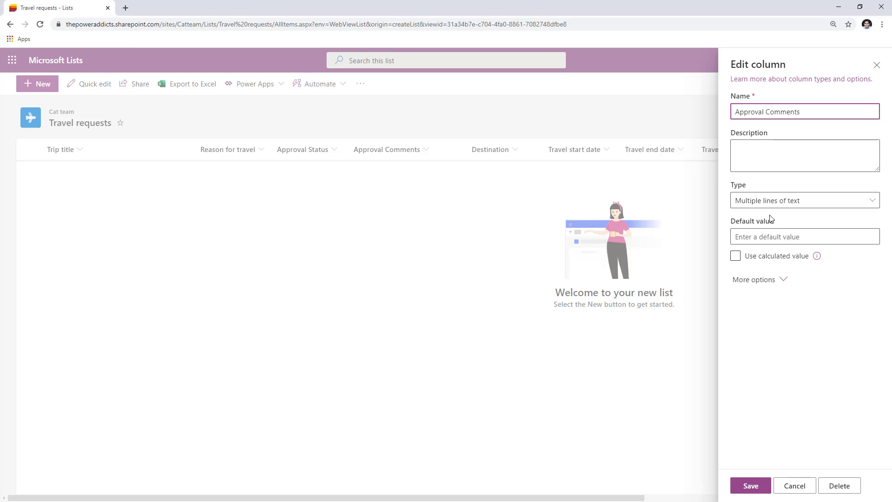
left_click(795, 483)
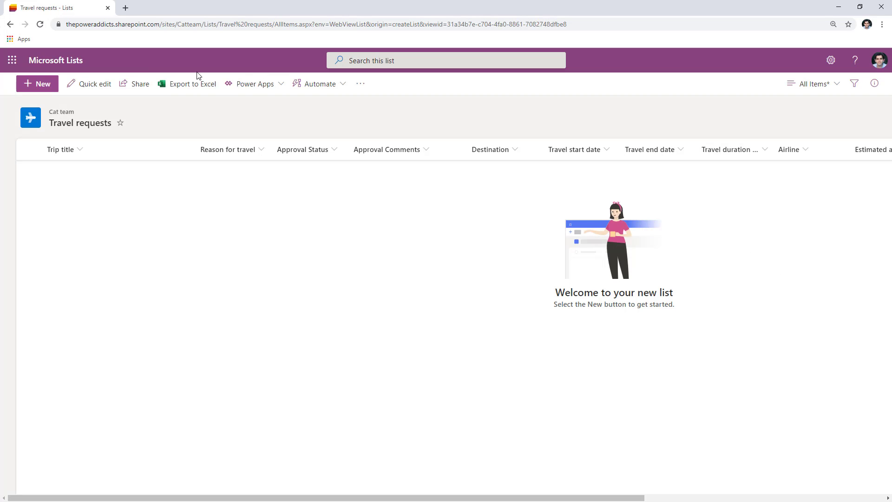
Create an automated flow named Travel Request Approval Escalation with the SharePoint 'When an item is created' trigger.
left_click(125, 8)
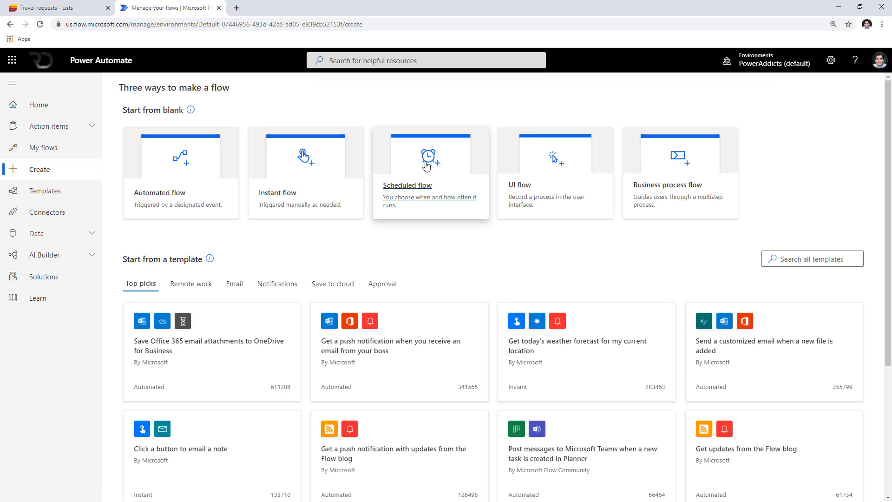
left_click(182, 210)
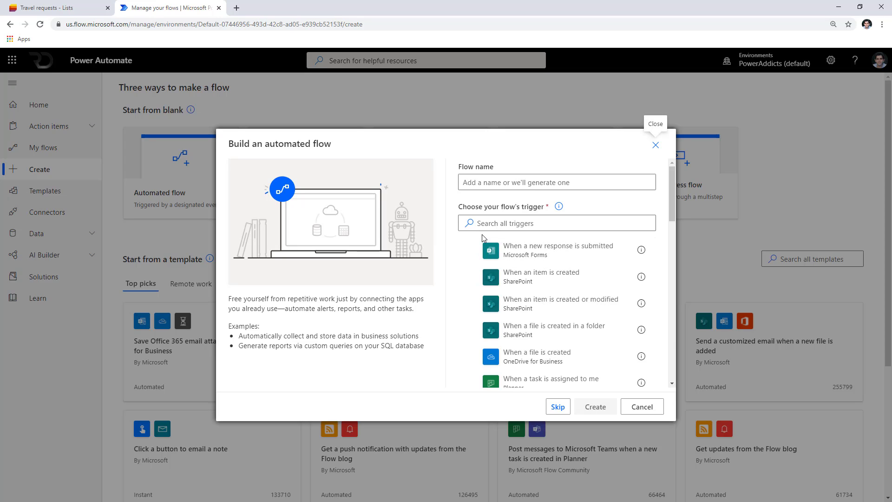
left_click(505, 225)
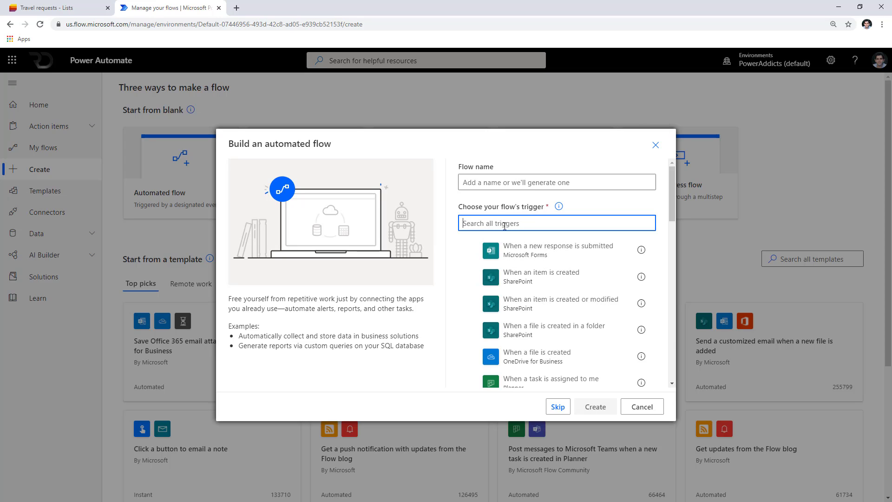
left_click(527, 280)
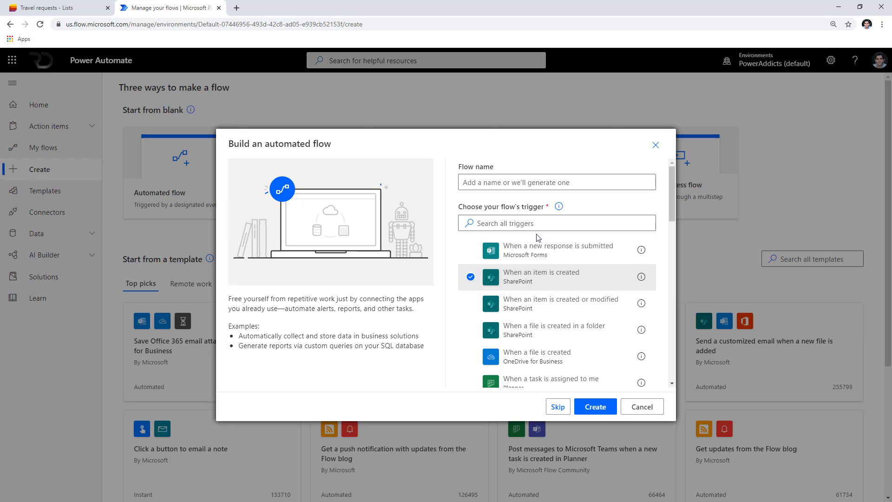
left_click(488, 182)
type("Travel Request Approval Escalation flow")
left_click(596, 408)
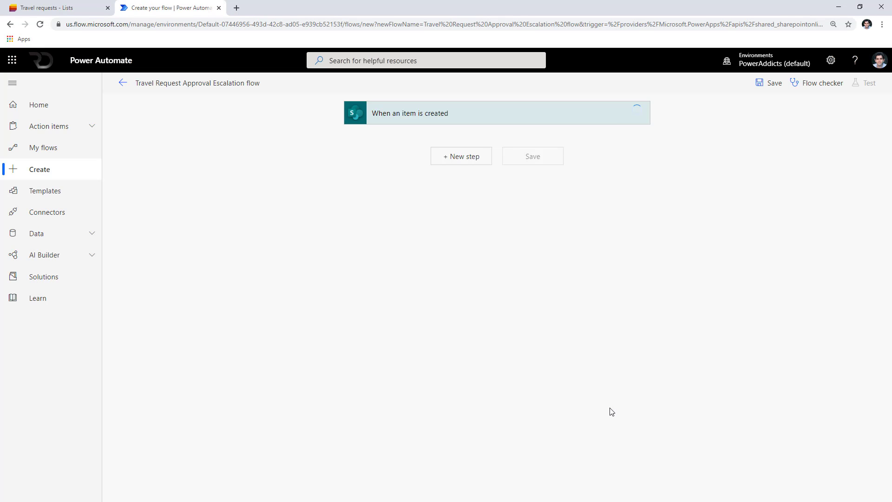
Point the trigger at the Cat team site's Travel requests list.
left_click(579, 152)
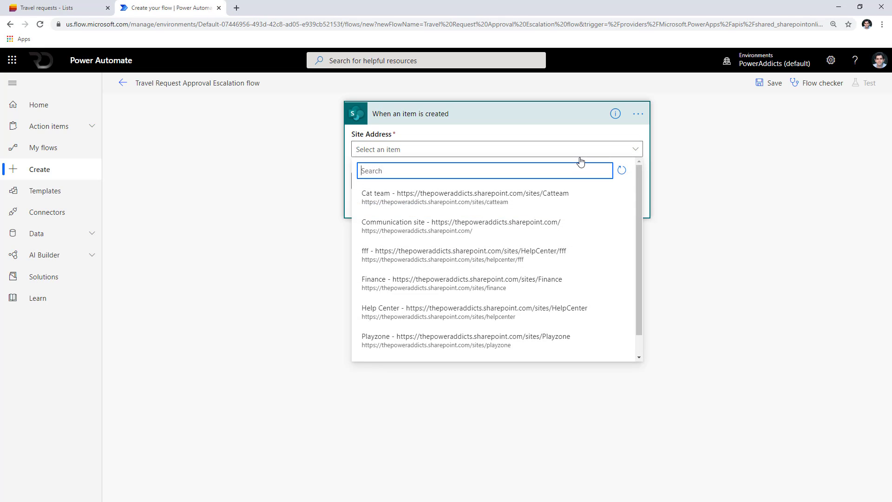
left_click(498, 199)
left_click(598, 182)
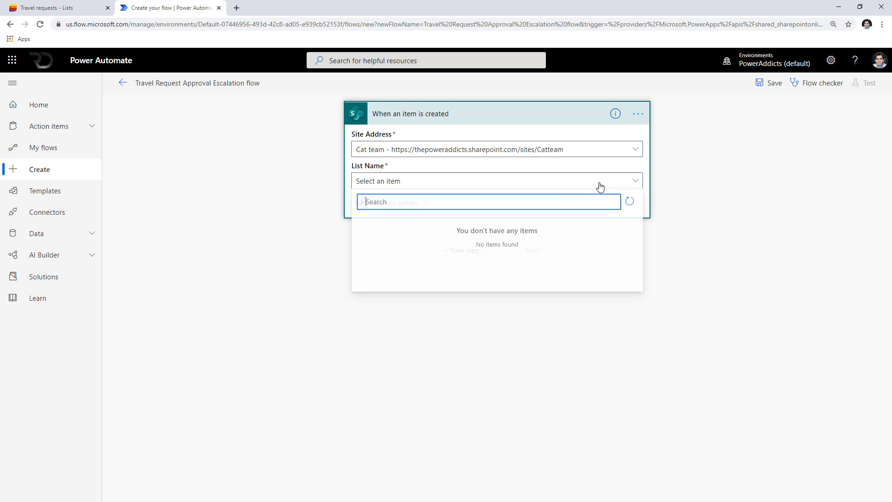
left_click(444, 229)
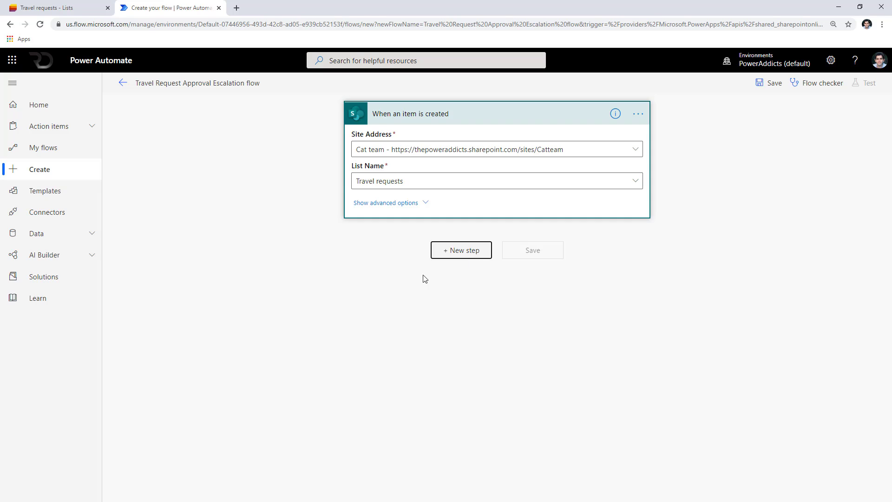
left_click(461, 250)
Add an Approve/Reject - First to respond approval titled with the item's Title and assigned to one approver.
type("approvals")
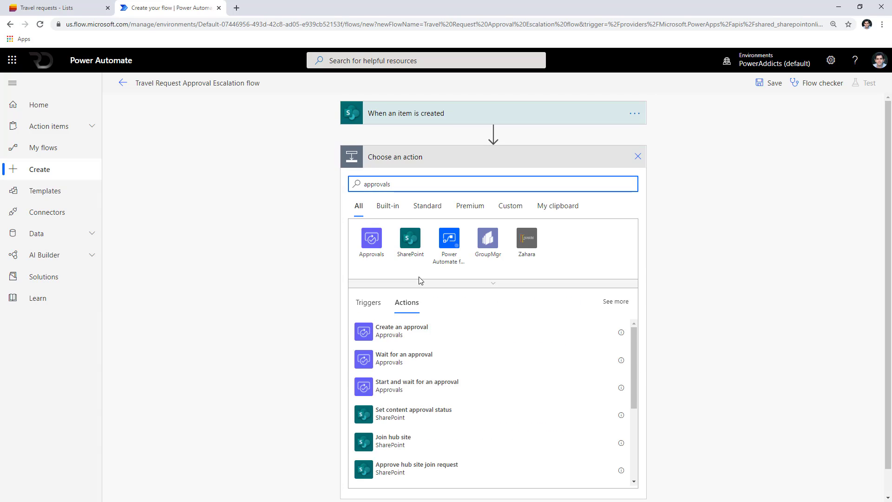
left_click(433, 382)
left_click(492, 195)
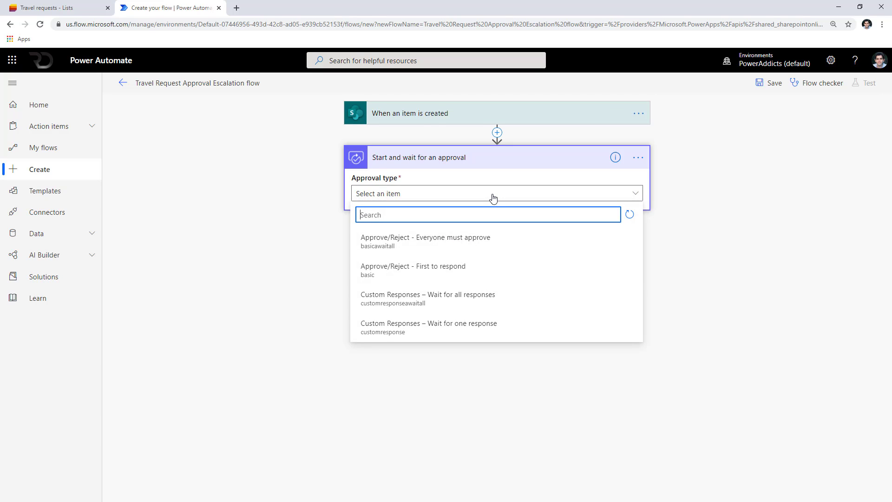
left_click(445, 280)
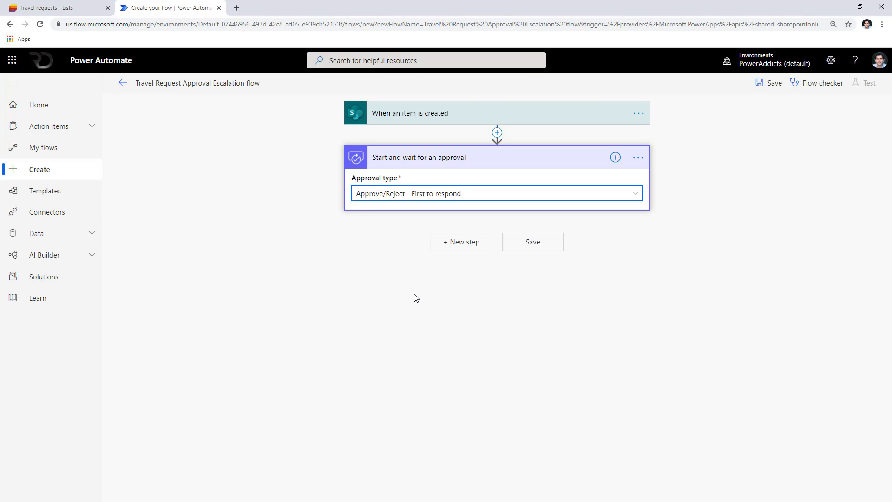
left_click(420, 350)
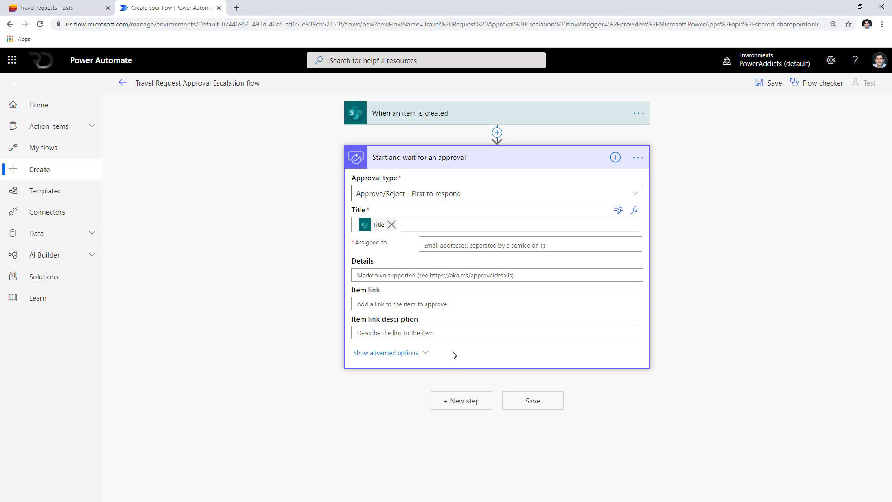
left_click(459, 245)
type("reza")
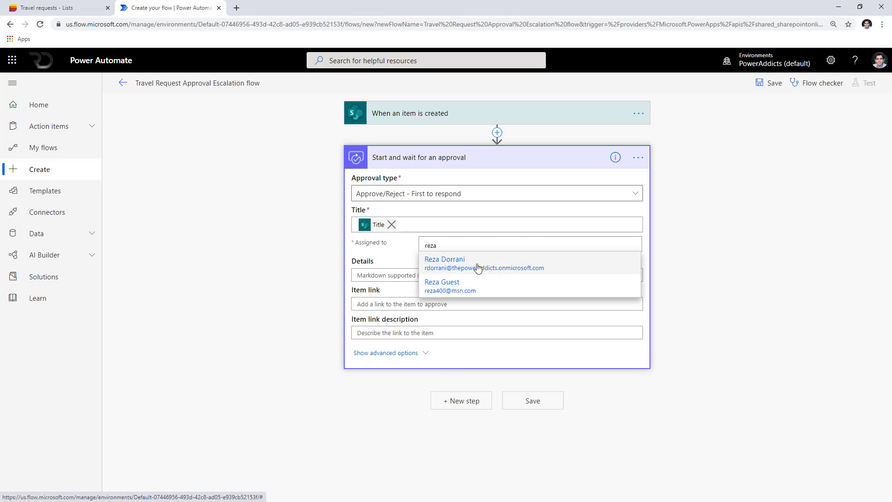
left_click(478, 268)
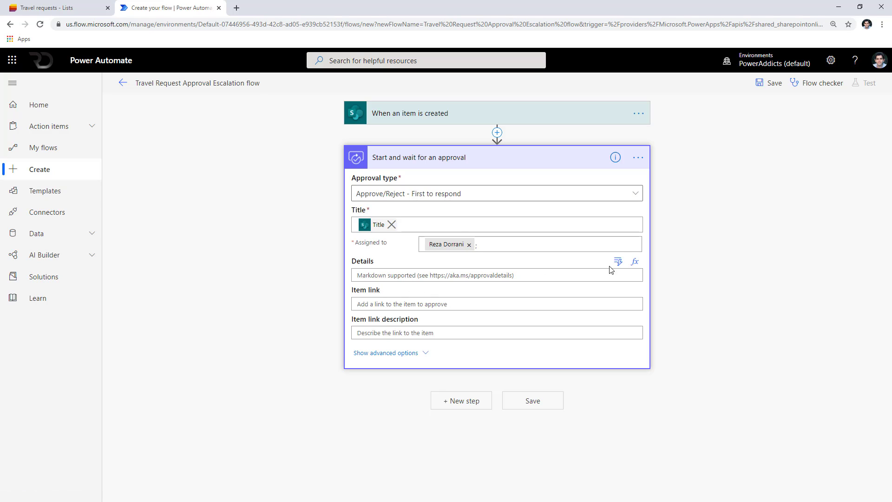
Fill Details with Title and Reason for travel, Item link with Link to item, and the link description with Title.
left_click(617, 262)
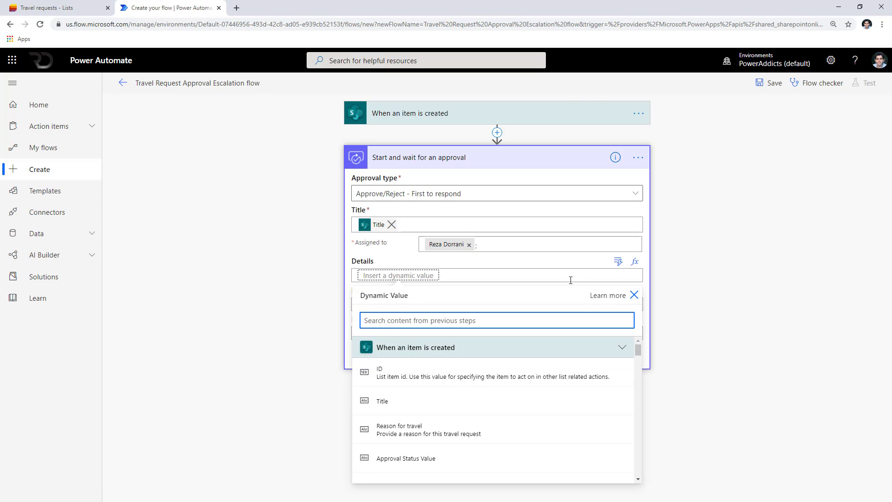
left_click(435, 399)
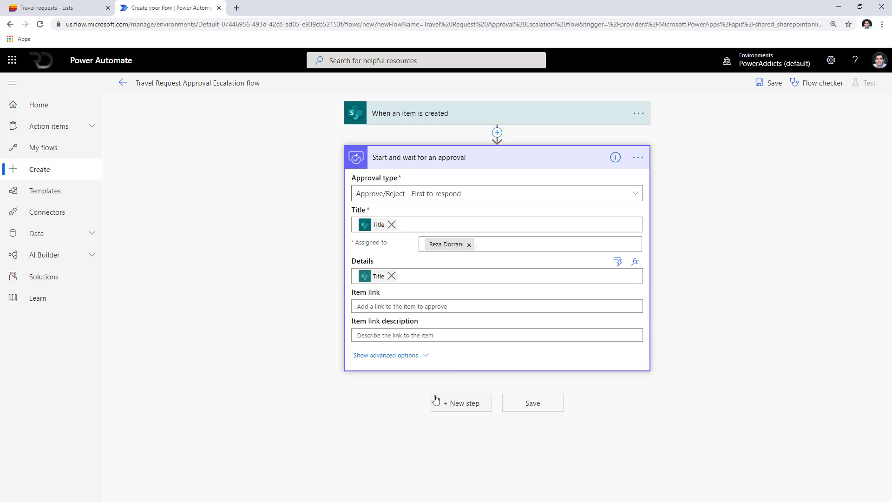
key("Return")
left_click(614, 264)
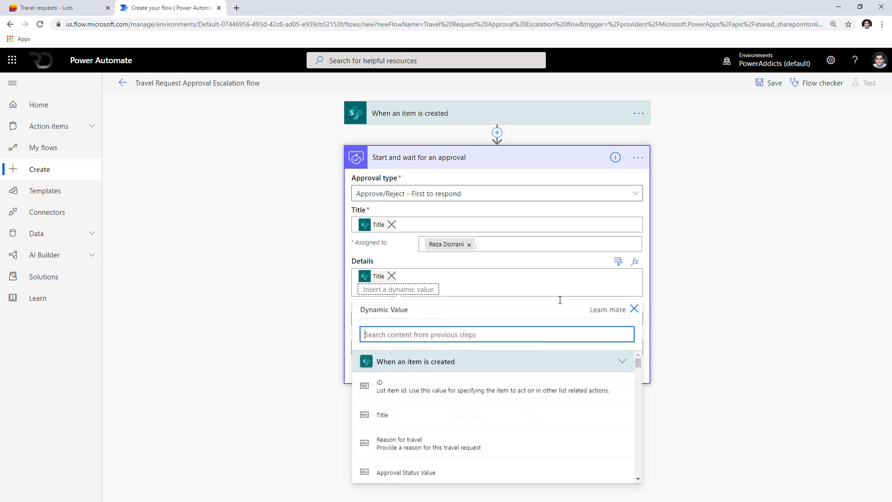
left_click(429, 447)
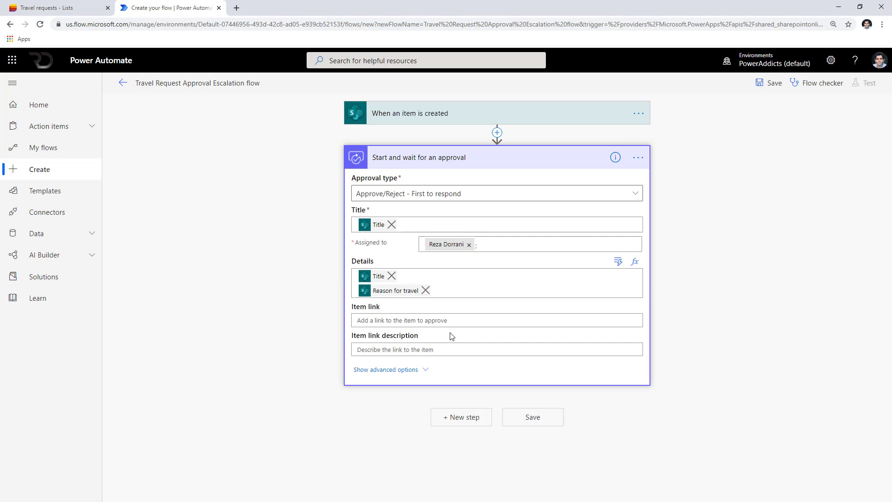
left_click(456, 320)
left_click(618, 307)
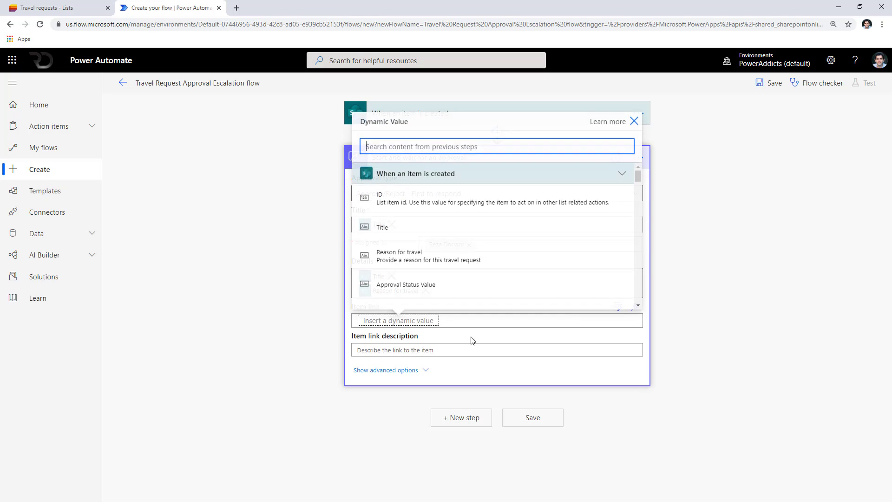
left_click(409, 198)
left_click(549, 349)
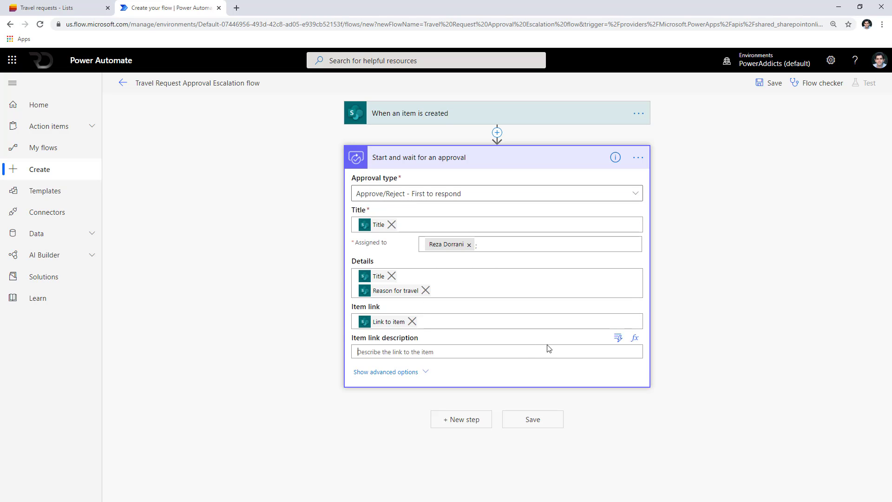
left_click(618, 338)
left_click(414, 228)
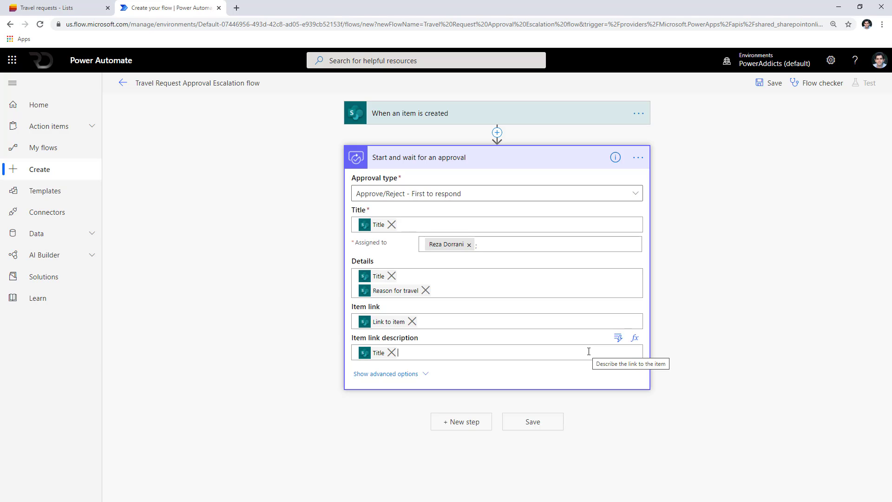
left_click(528, 161)
left_click(461, 200)
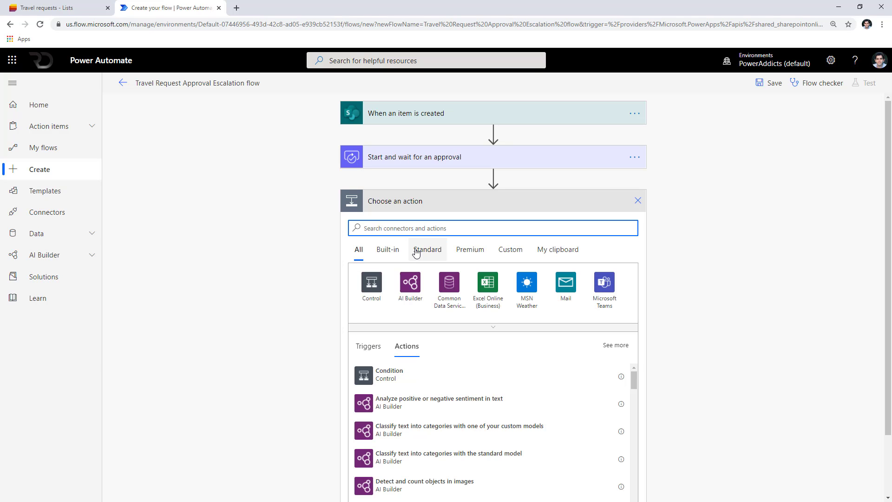
Add a Condition testing whether the approval Outcome is equal to Approve.
type("condition")
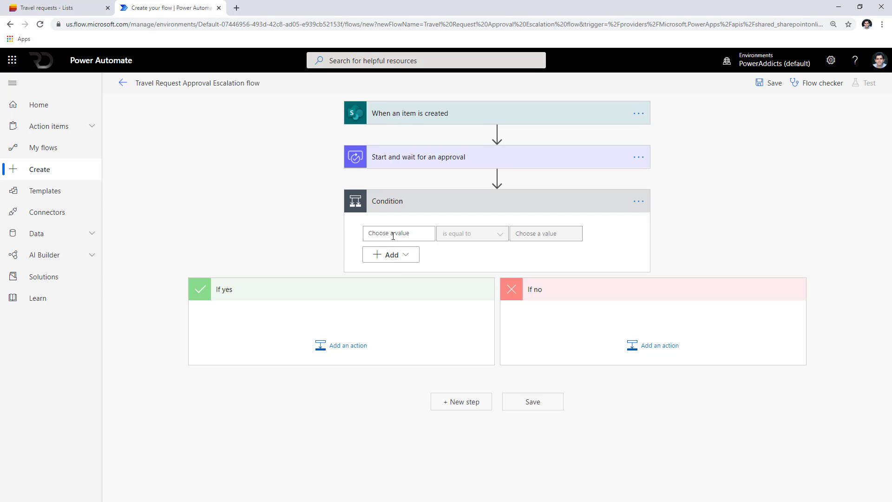
left_click(397, 233)
left_click(518, 278)
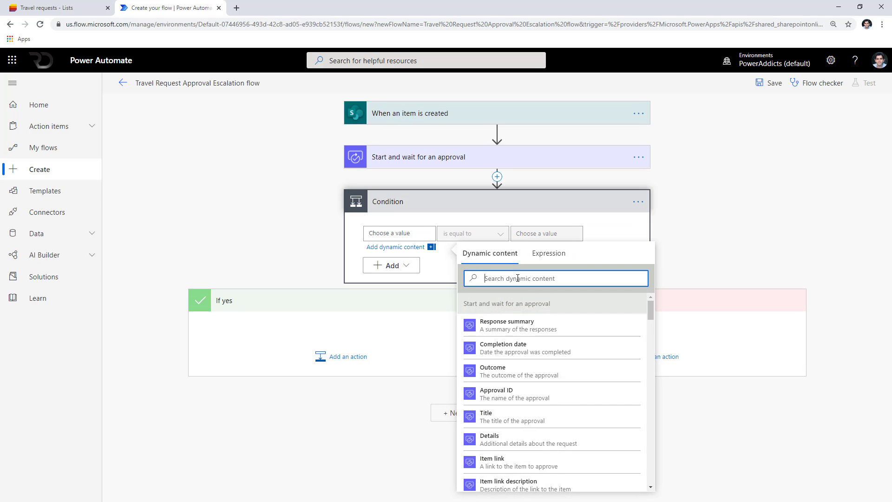
type("outcome")
left_click(514, 325)
left_click(531, 234)
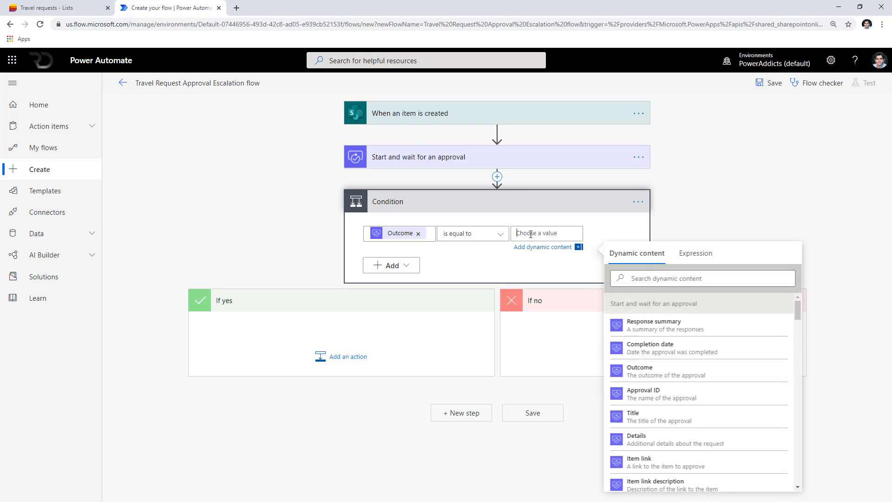
type("Approve")
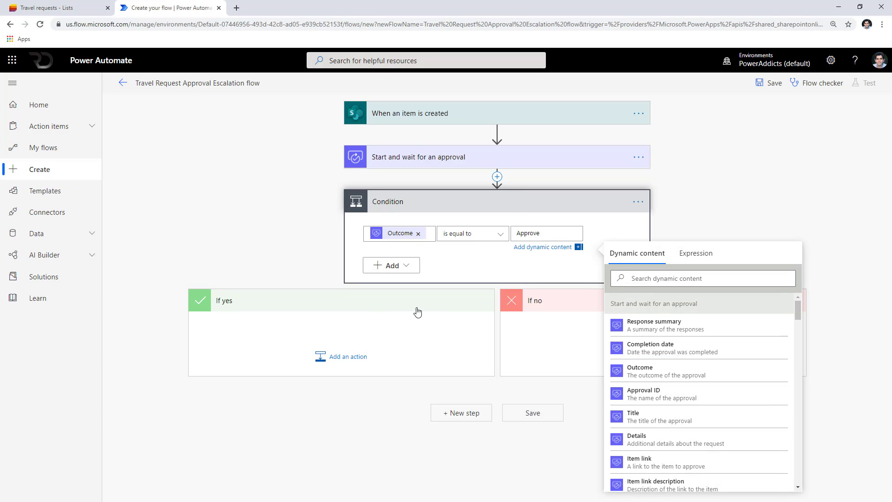
left_click(378, 354)
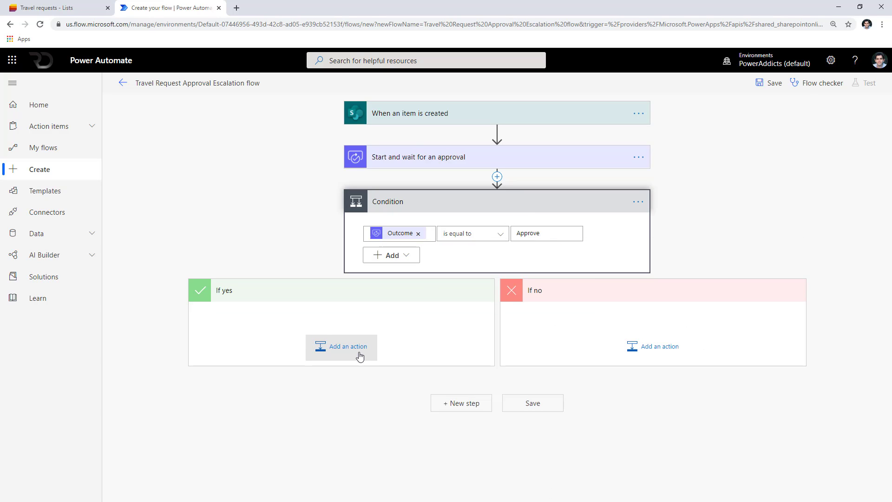
Add a SharePoint Update item action to If yes with Id set to the created item's ID.
left_click(360, 356)
type("up")
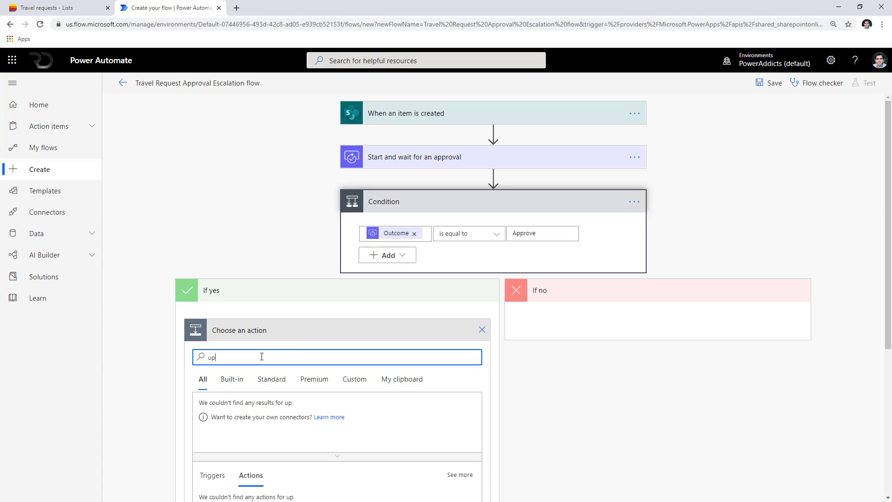
type("date")
scroll(371, 384, "down", 3)
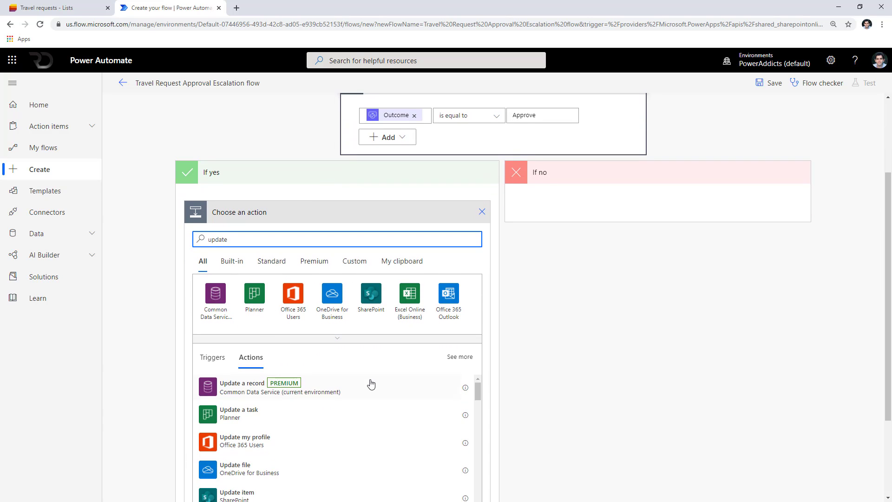
scroll(288, 395, "down", 2)
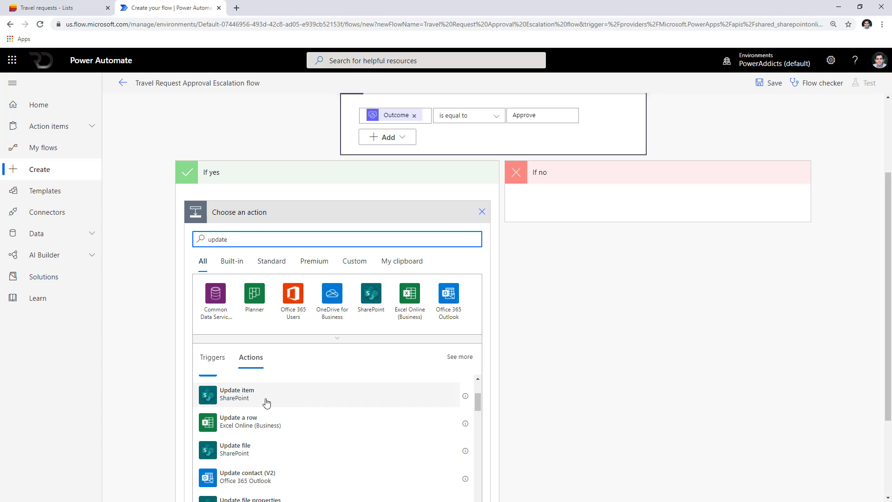
left_click(266, 400)
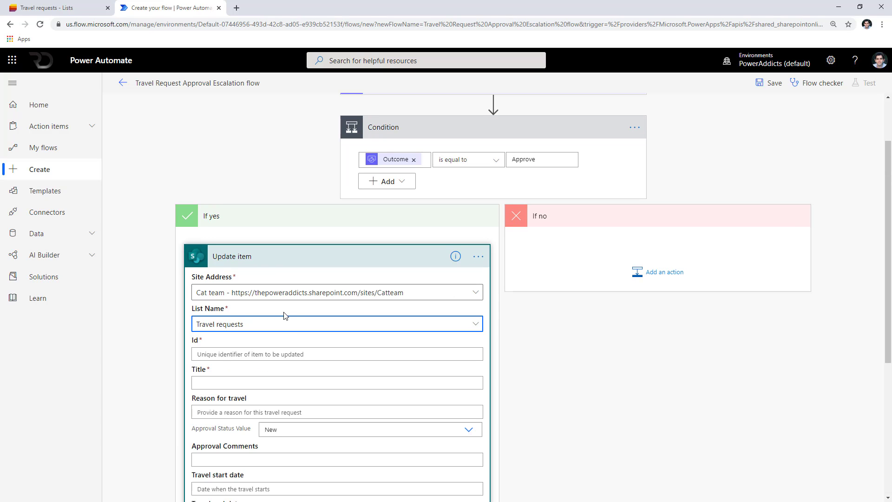
scroll(247, 344, "down", 2)
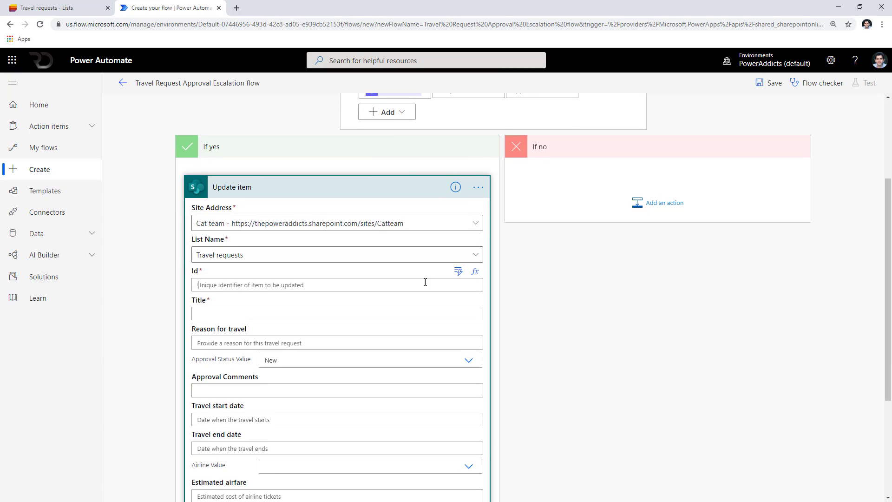
left_click(458, 271)
left_click(273, 389)
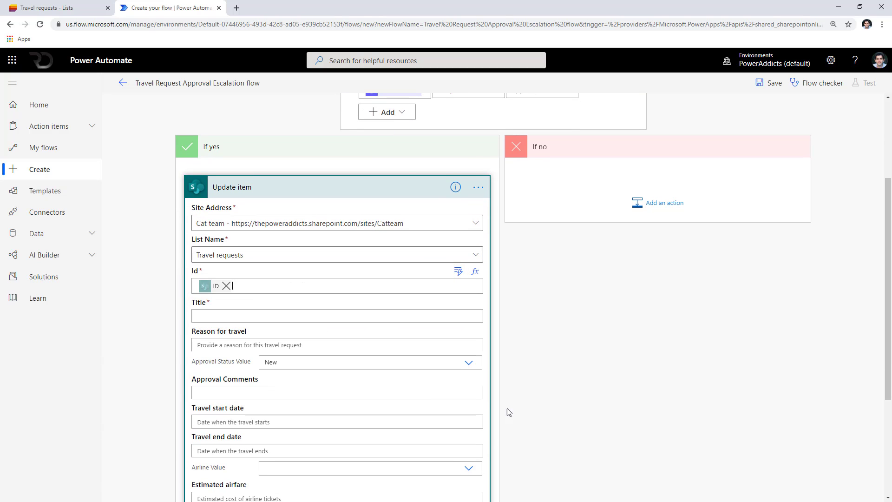
scroll(528, 410, "down", 4)
scroll(528, 412, "up", 1)
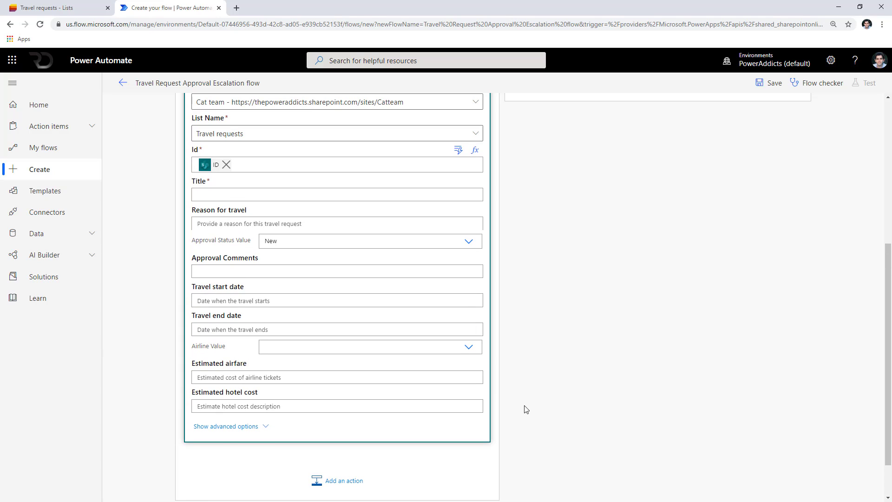
Set Approval Status to Approved and rename the step Approved Item.
left_click(470, 242)
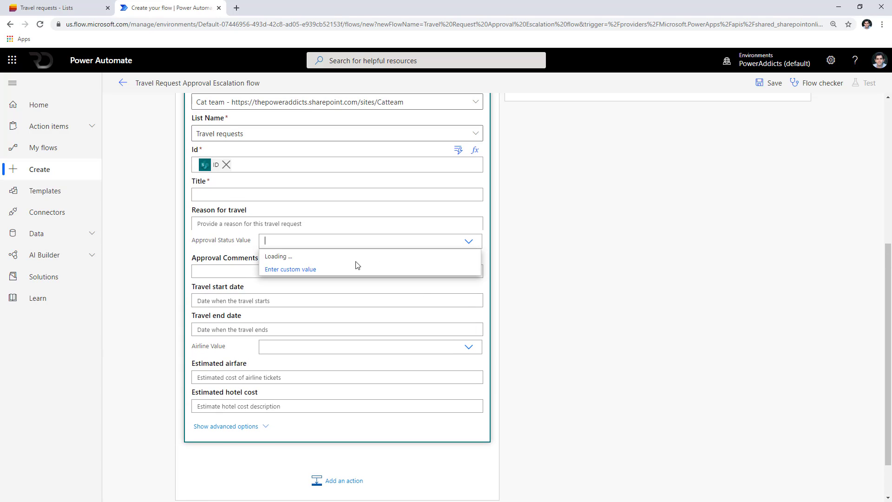
left_click(278, 256)
scroll(528, 319, "up", 4)
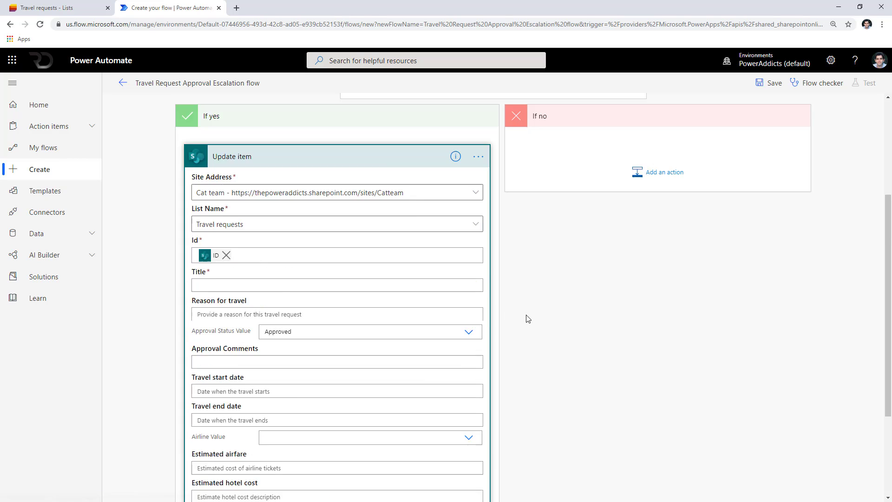
left_click(479, 282)
left_click(508, 299)
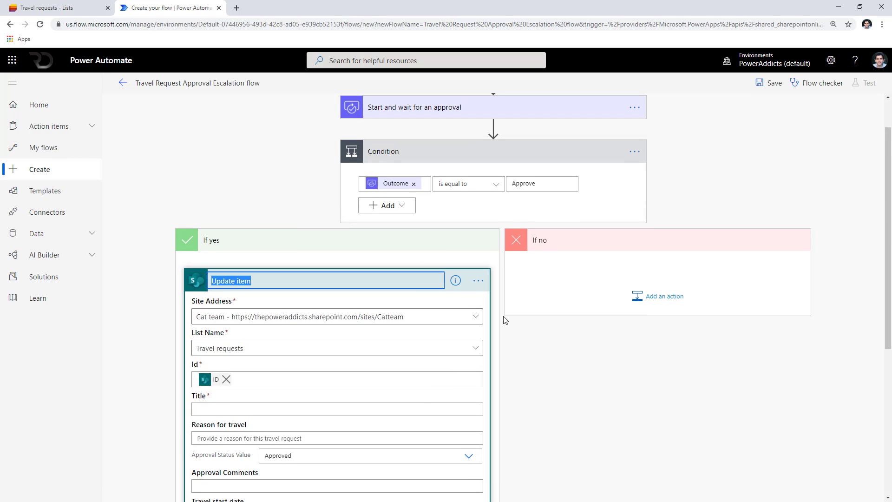
type("Approved")
Write Approval Comments as '✔ Approved By' followed by the approver's name.
left_click_drag(236, 218, 37, 216)
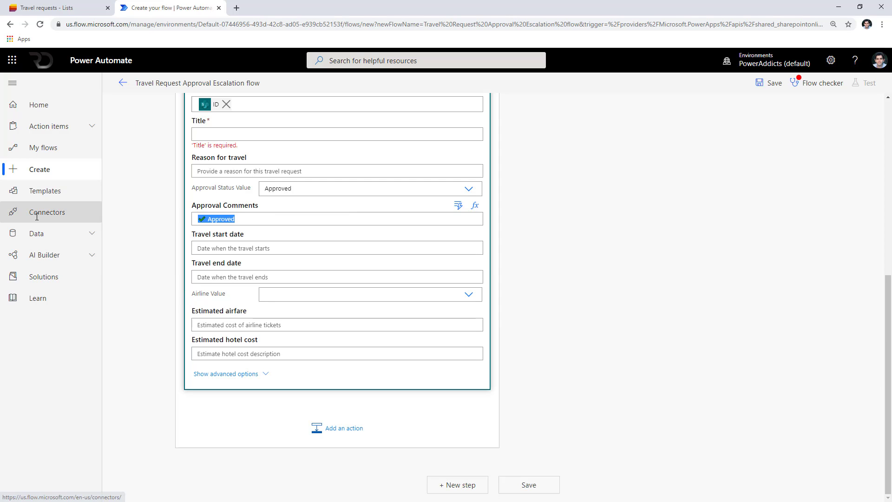
key("BackSpace")
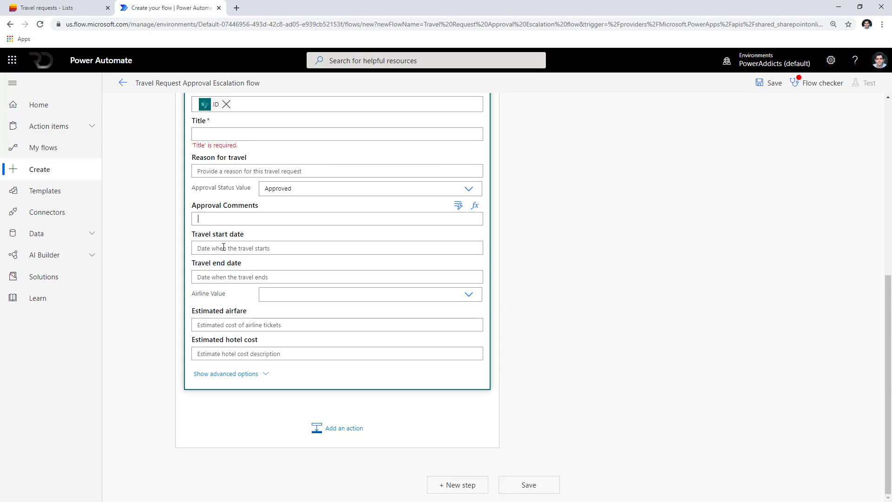
type("✔ Approved")
type("By")
left_click(458, 206)
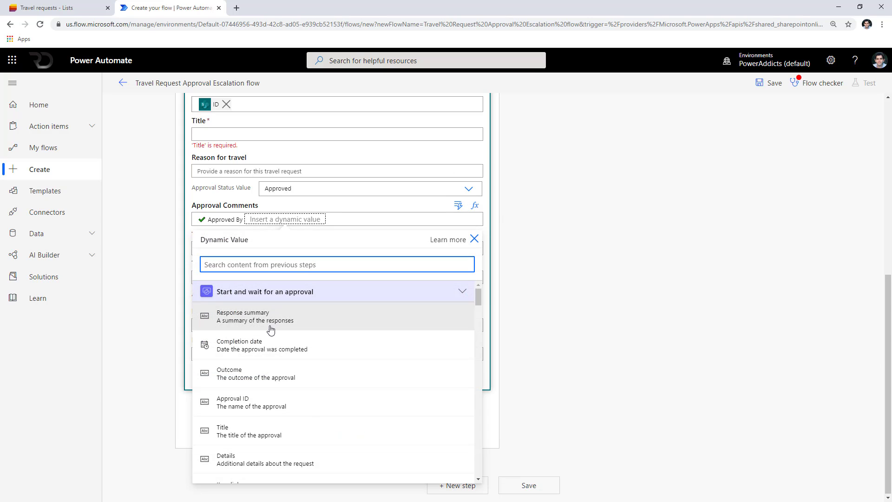
type("approver")
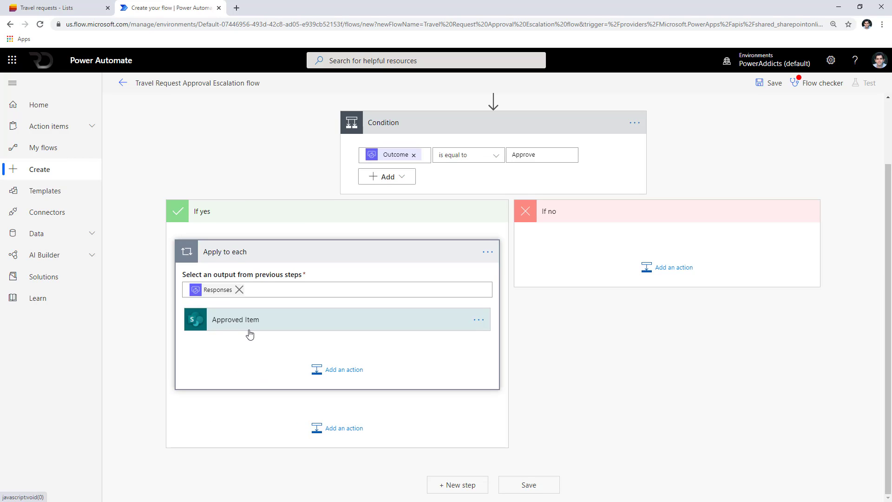
left_click(251, 325)
scroll(375, 299, "down", 4)
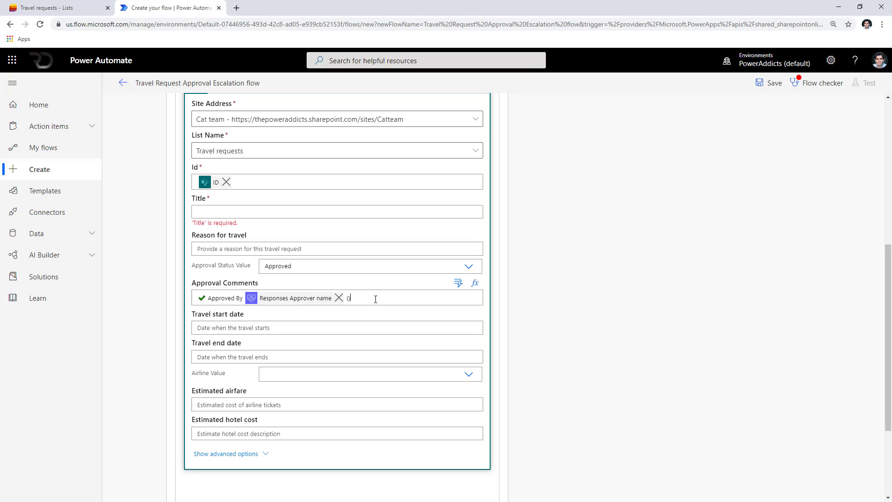
Append a convertFromUtc expression of the Completion date, 'Central Standard Time', 'M/dd/yyyy h:mm tt' to the comments.
left_click(475, 283)
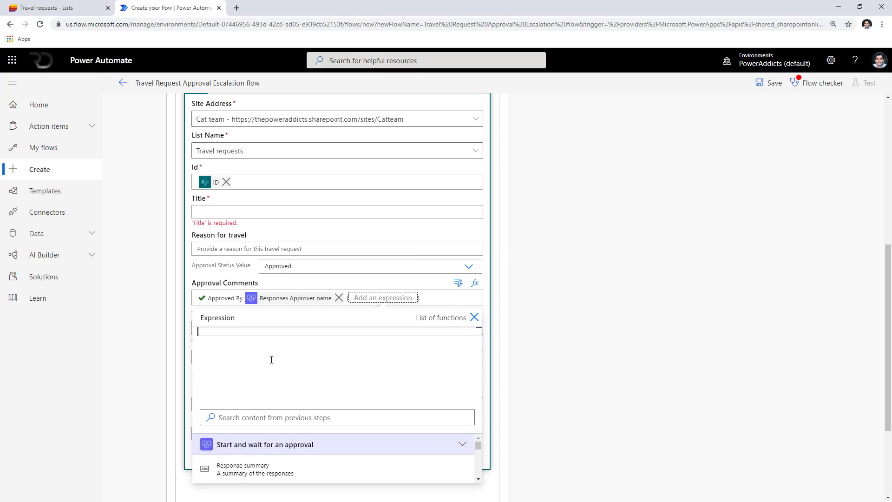
type("convert")
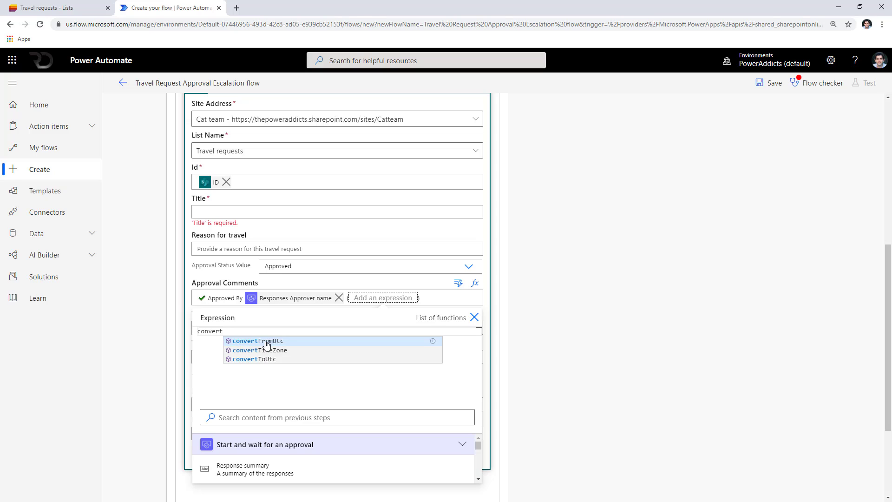
left_click(266, 342)
left_click(273, 417)
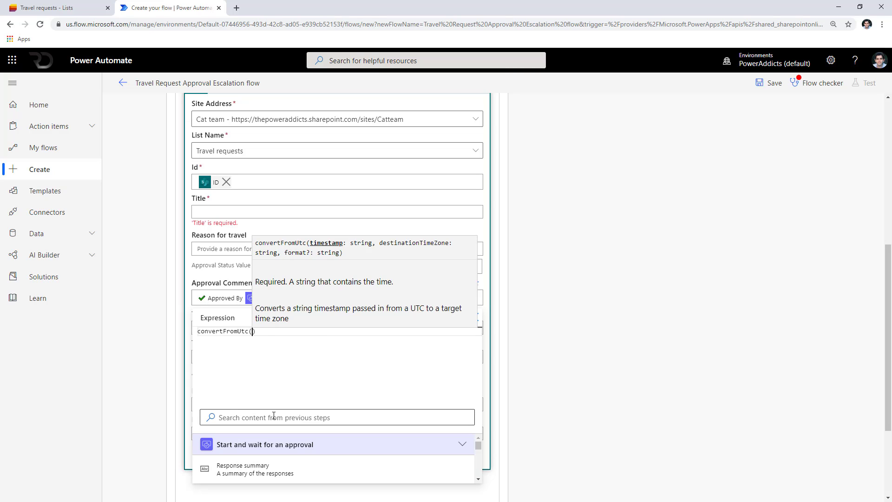
type("comple")
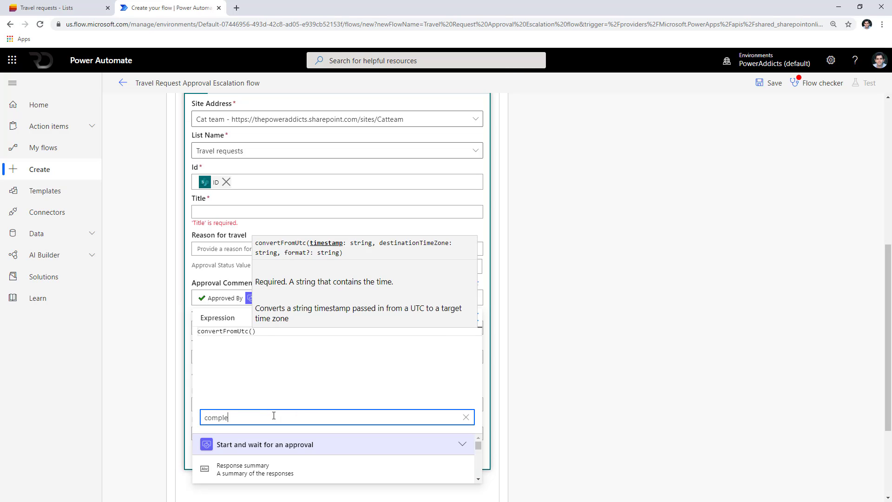
left_click(262, 469)
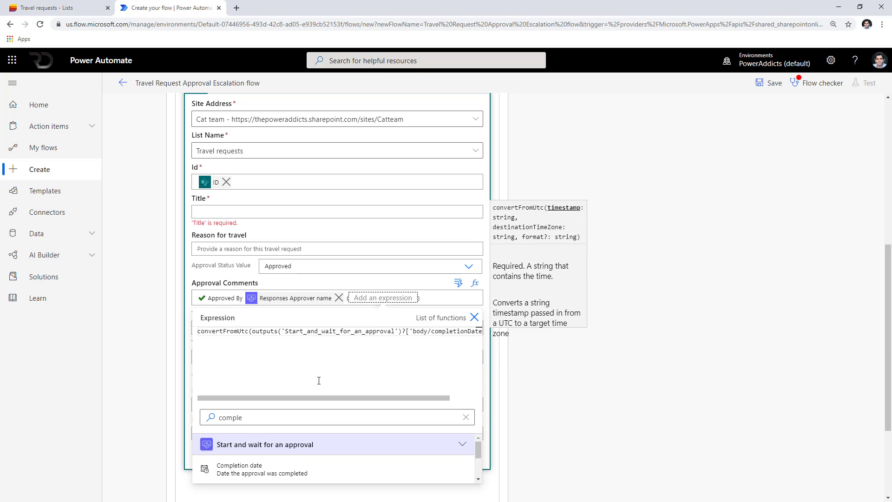
type(",'")
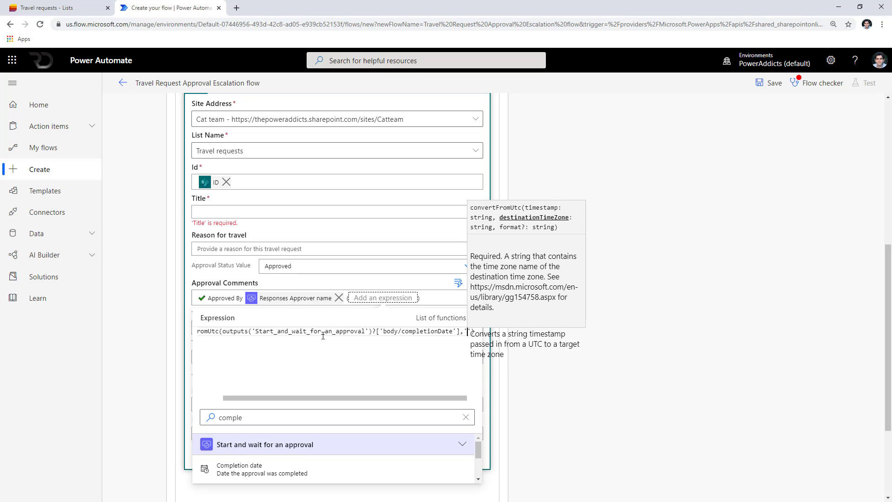
type("Central Standard Time")
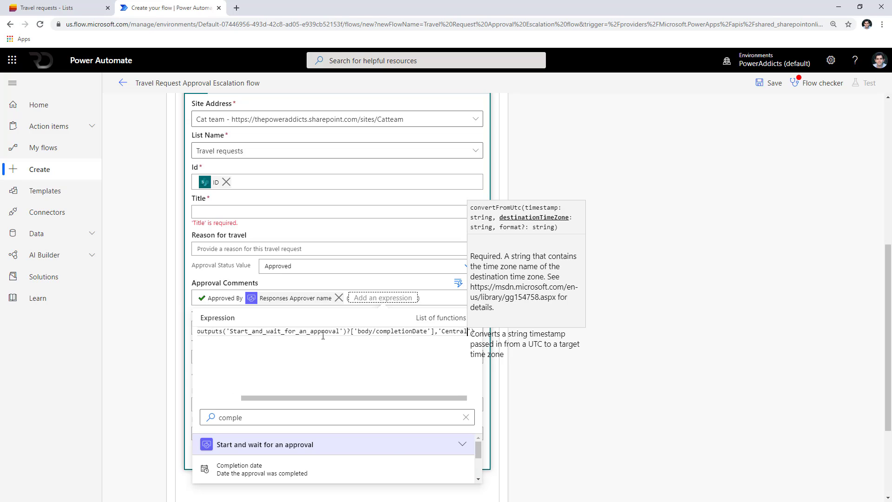
type("',")
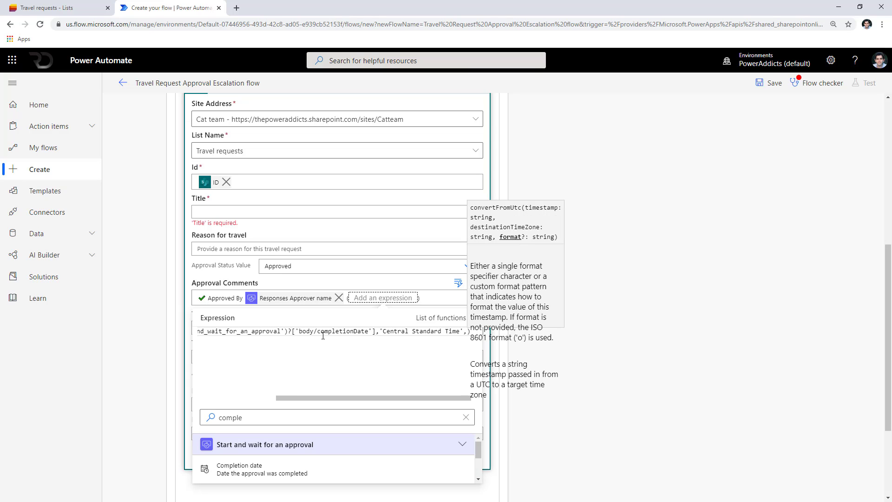
type("'M/dd/yyyy h:mm tt'")
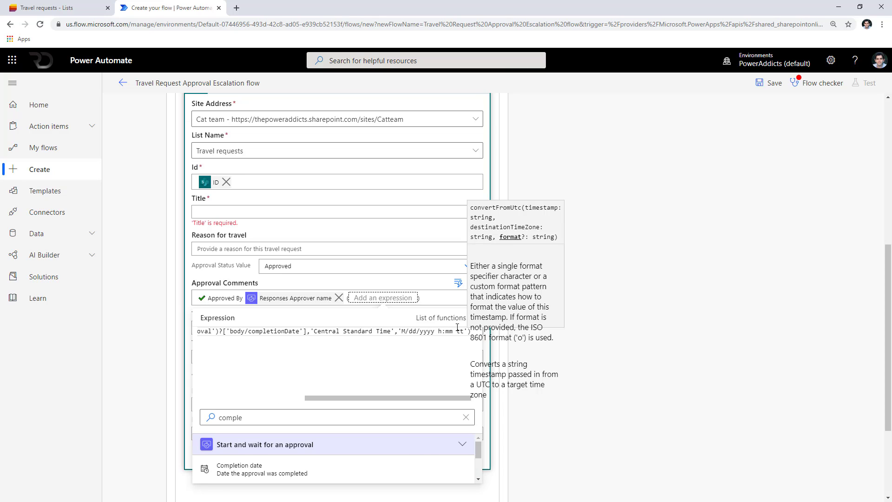
left_click(441, 283)
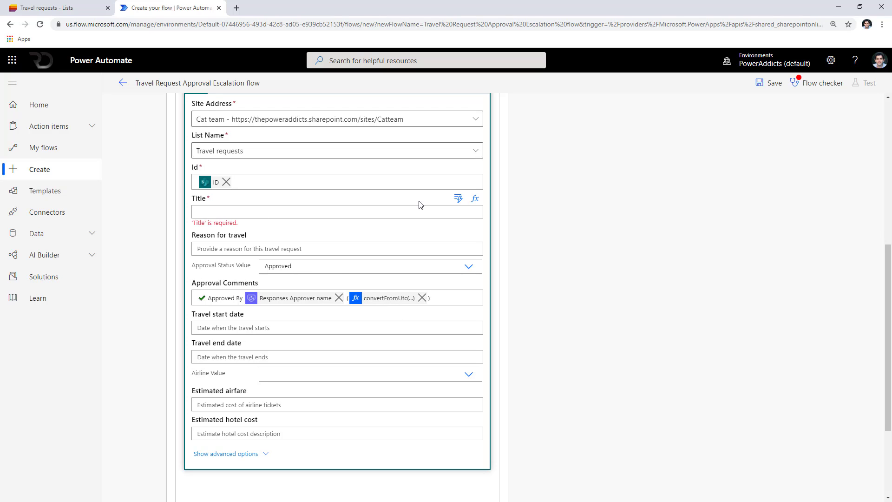
Fill the Title field with the created item's Title.
left_click(458, 199)
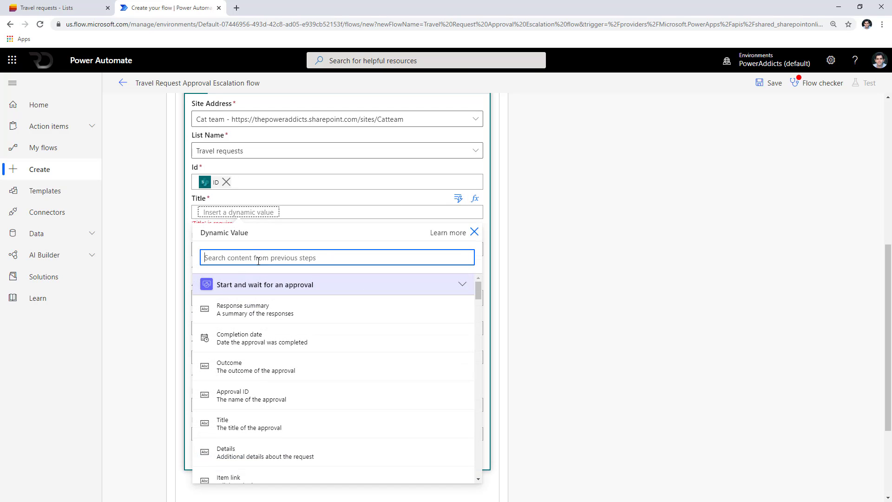
type("tit")
left_click(257, 356)
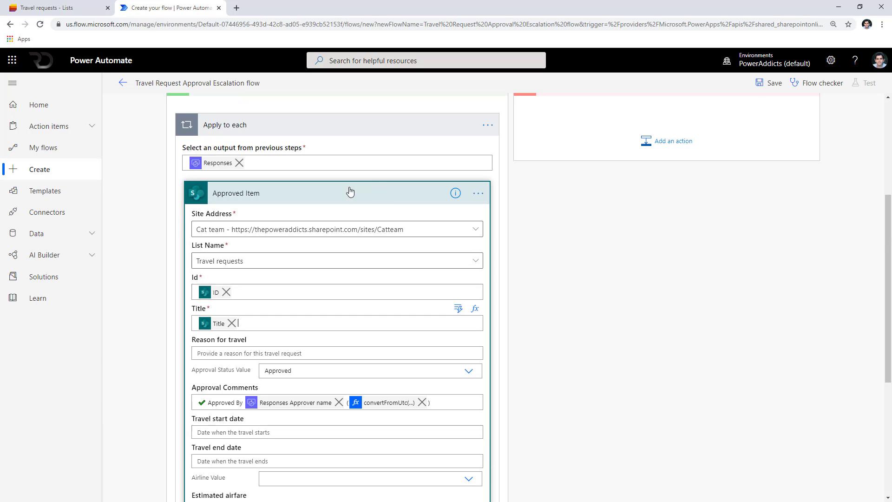
scroll(350, 192, "up", 2)
Copy the Apply to each loop to My clipboard and paste it into the If no branch.
left_click(487, 189)
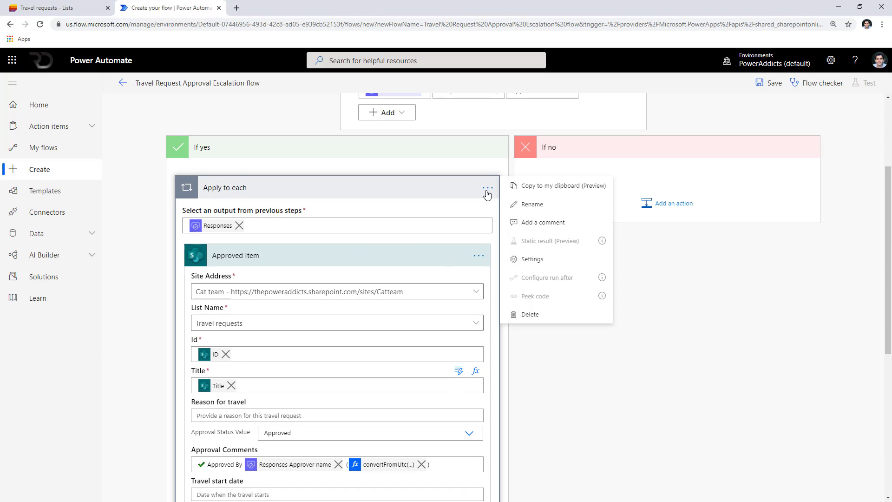
left_click(530, 187)
left_click(651, 203)
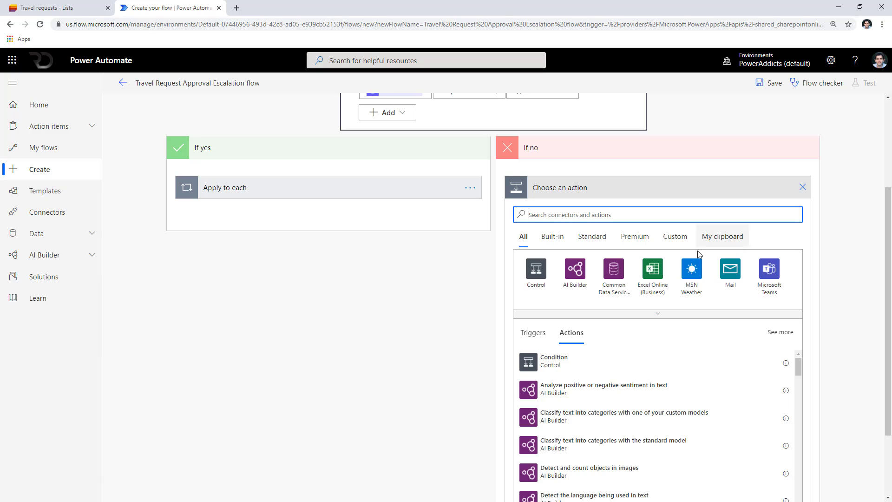
left_click(717, 238)
left_click(579, 383)
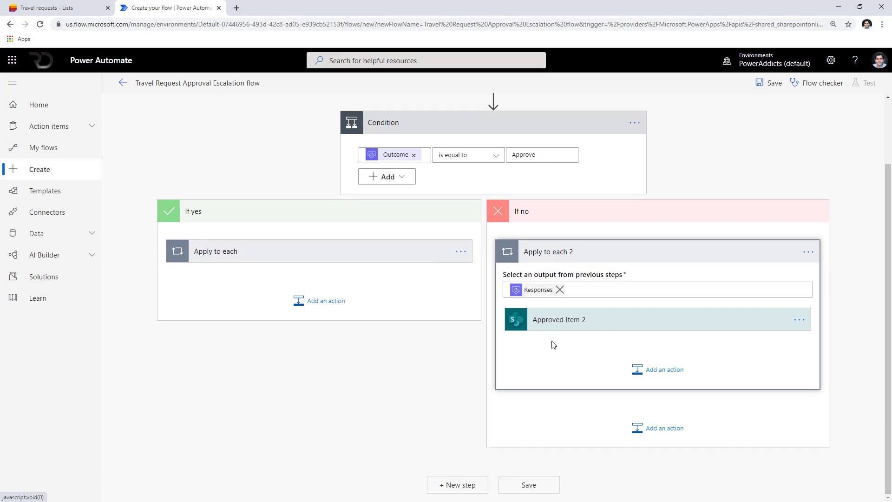
Rename the copied step Rejected Item and change its comment label from Approved to Rejected.
left_click(344, 262)
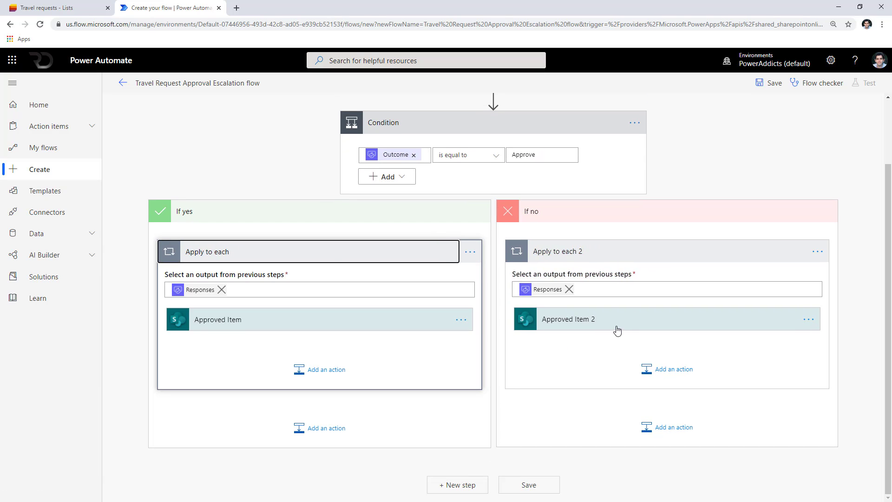
left_click(618, 321)
left_click(803, 326)
left_click(707, 325)
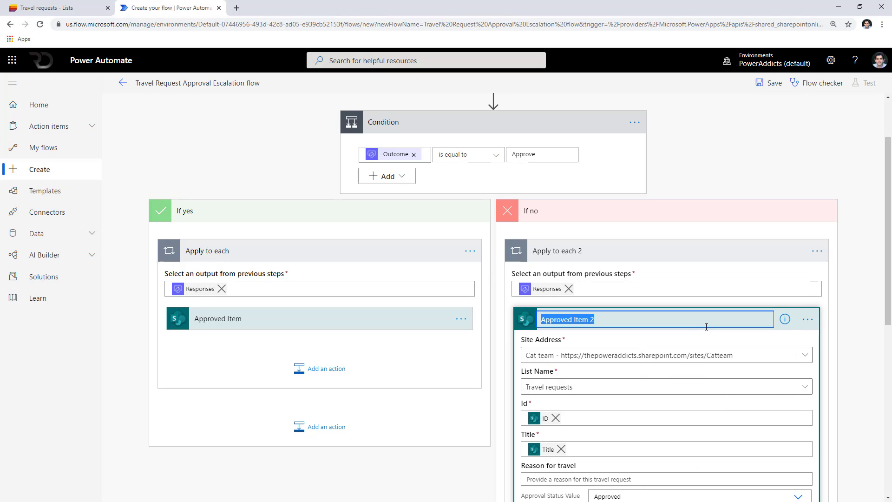
type("Rejec")
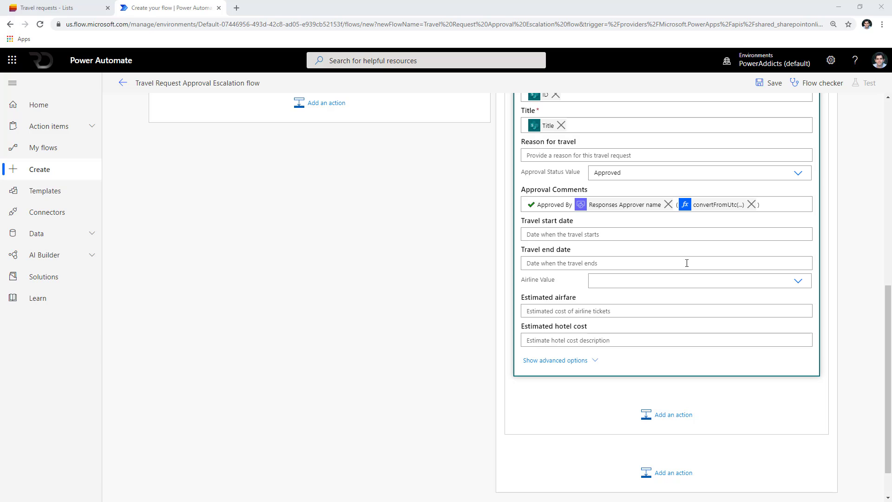
left_click_drag(567, 207, 482, 203)
key("ctrl+v")
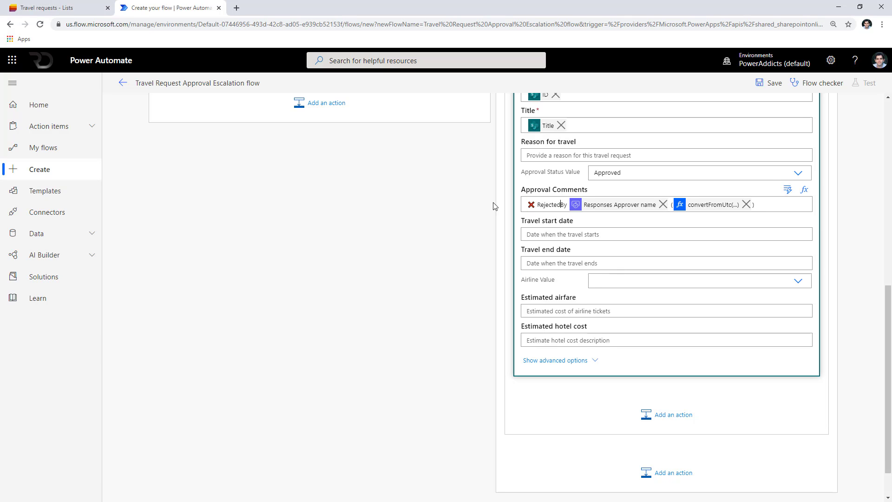
Set the Rejected Item's Approval Status to Rejected.
scroll(642, 278, "up", 1)
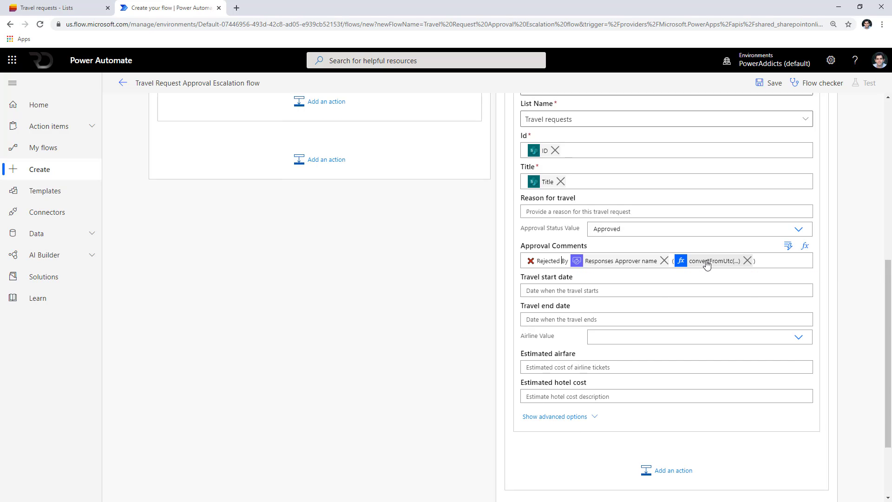
scroll(710, 262, "up", 1)
left_click(802, 284)
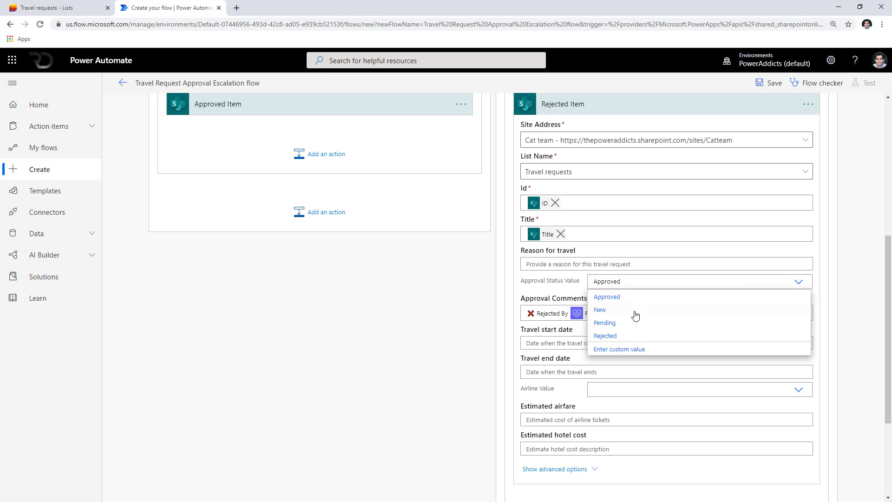
left_click(625, 337)
scroll(525, 365, "up", 10)
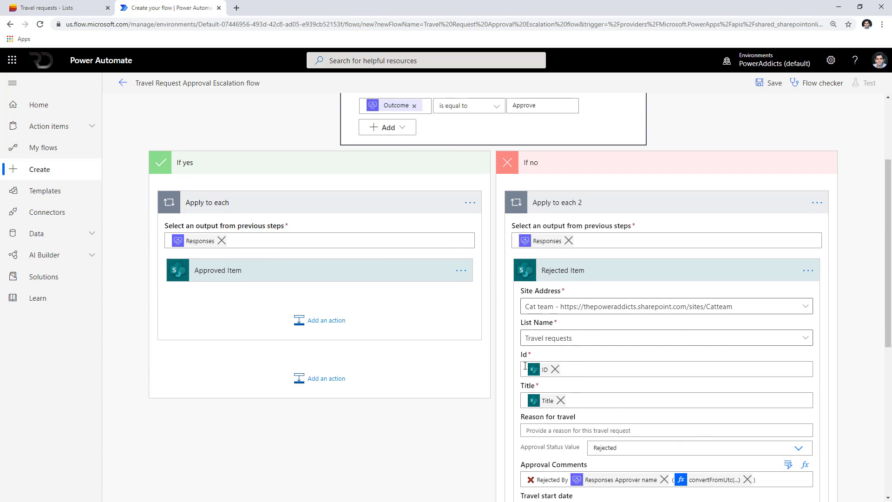
Insert a SharePoint Update item after the trigger setting Approval Status to Pending, then save the flow.
left_click(494, 134)
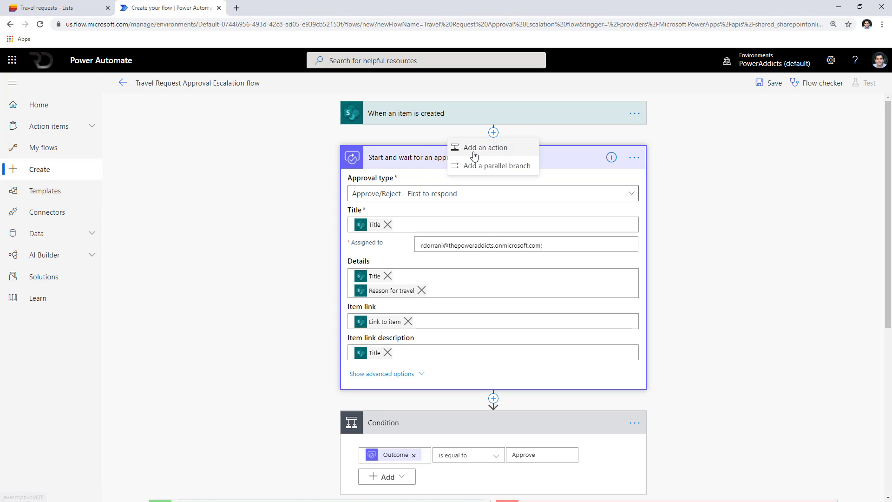
left_click(484, 147)
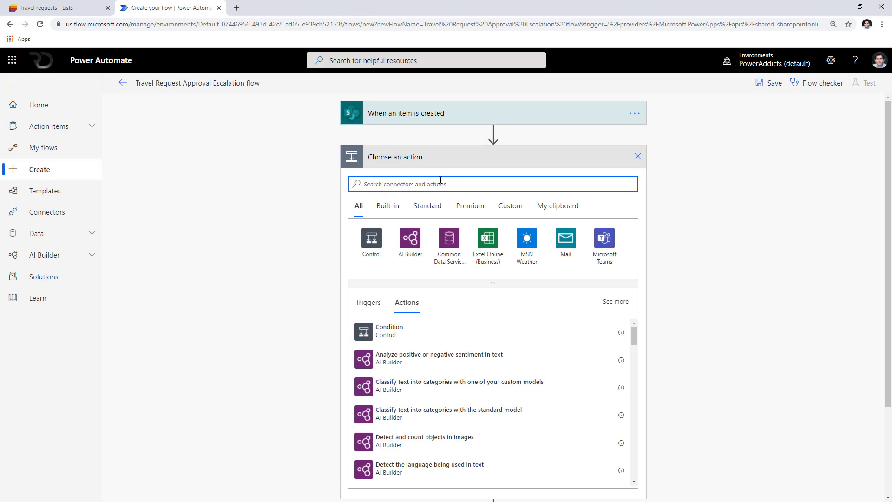
type("update item")
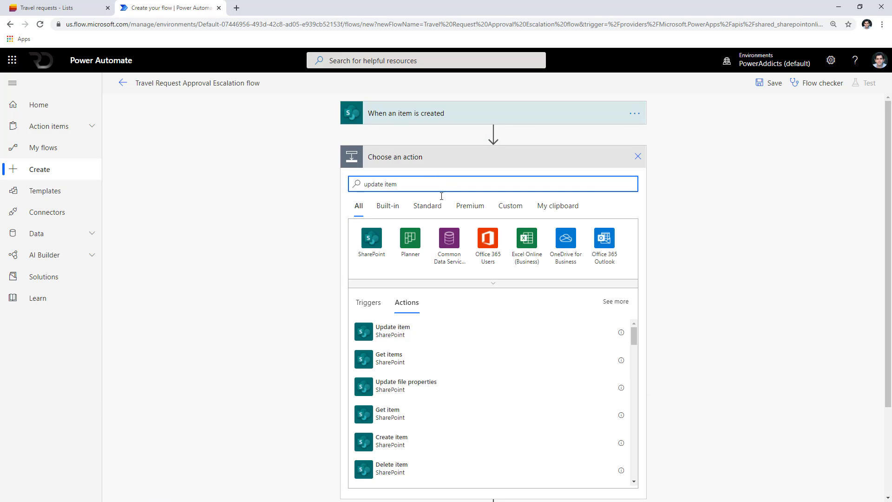
left_click(420, 338)
left_click(426, 192)
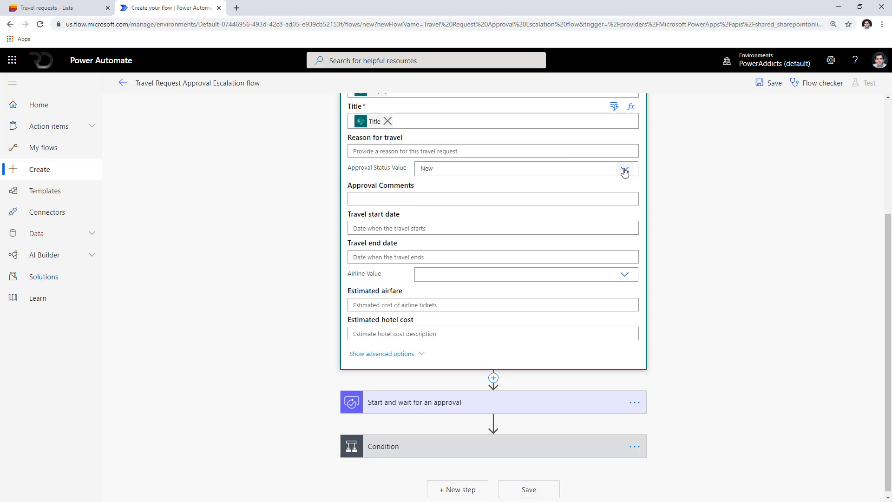
left_click(625, 170)
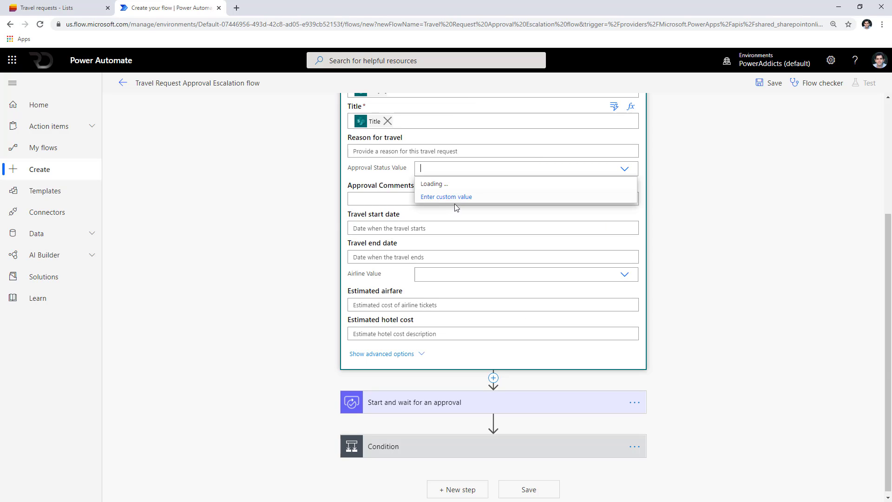
left_click(527, 210)
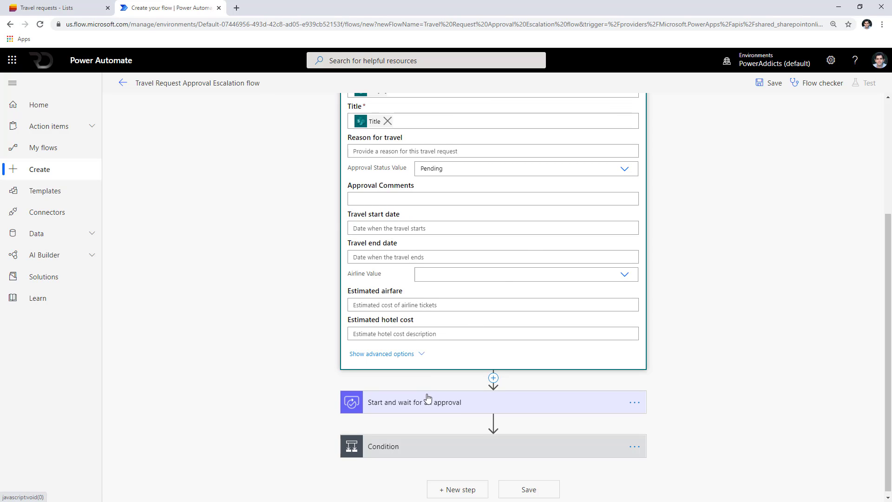
scroll(426, 397, "up", 4)
left_click(763, 87)
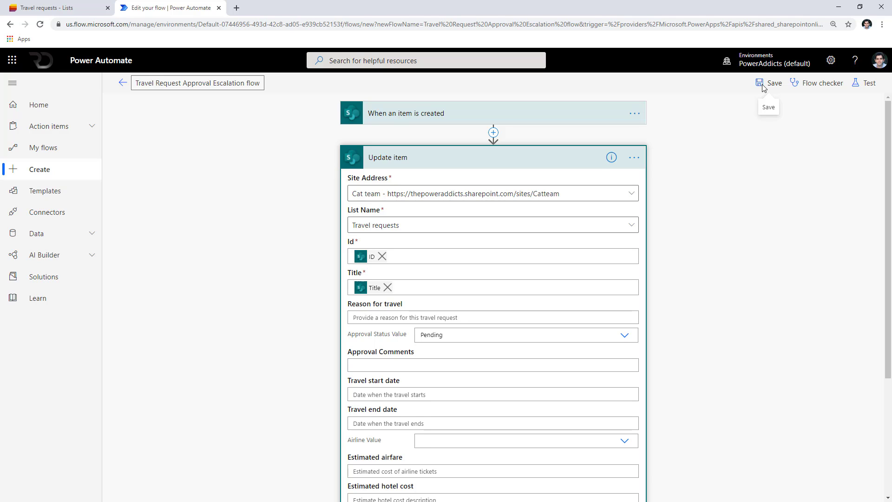
Collapse the Update item card and expand the Start and wait for an approval card.
left_click(529, 157)
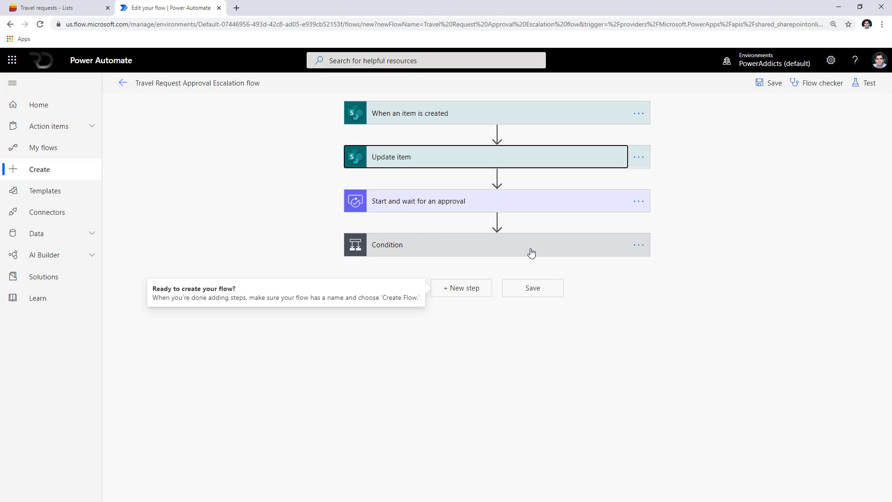
left_click(431, 206)
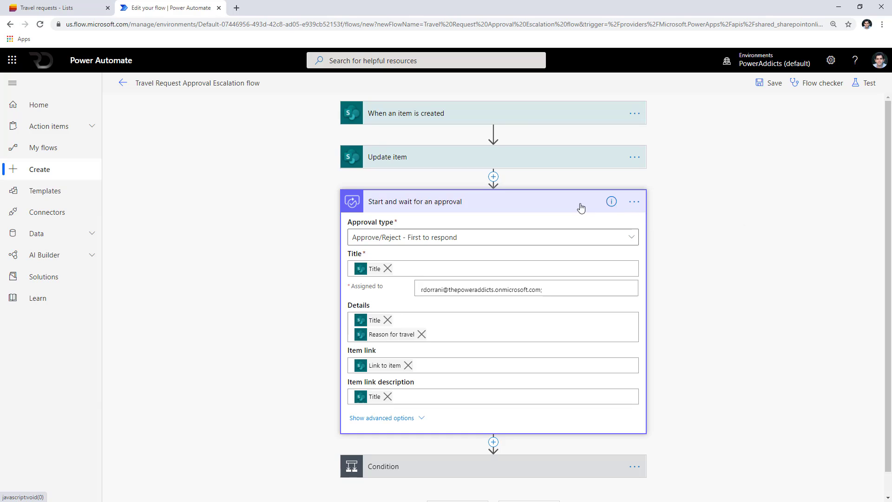
Open the approval step's settings, check the Duration hint's ISO 8601 format, and start a new tab.
left_click(634, 203)
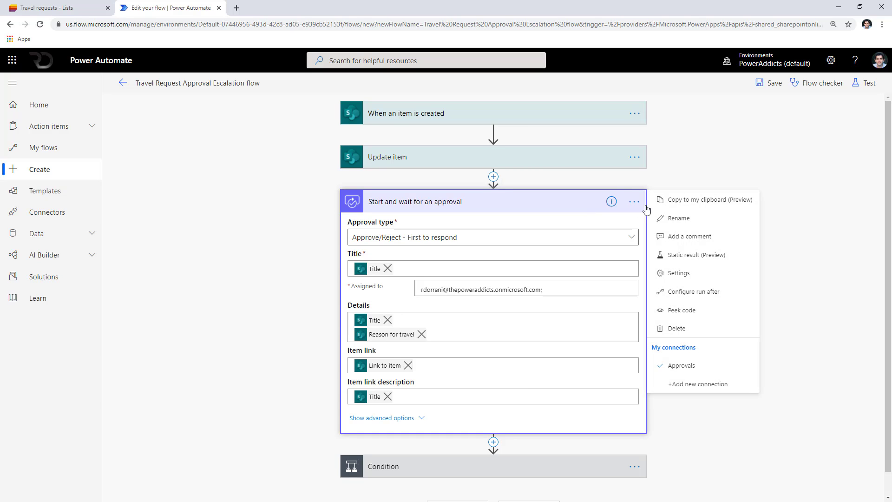
left_click(706, 274)
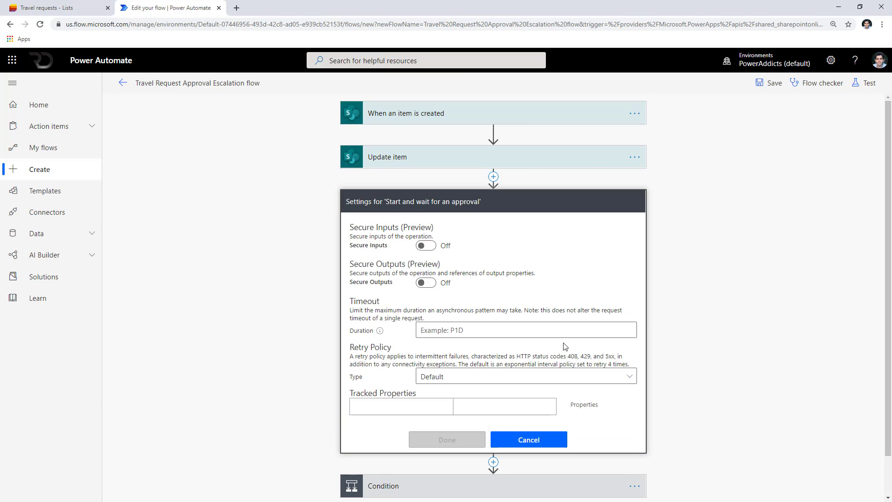
scroll(565, 346, "down", 1)
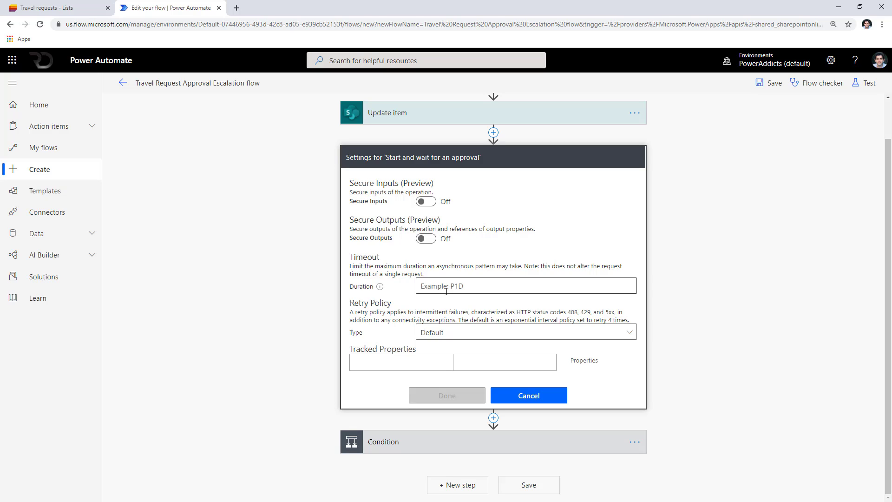
left_click(380, 288)
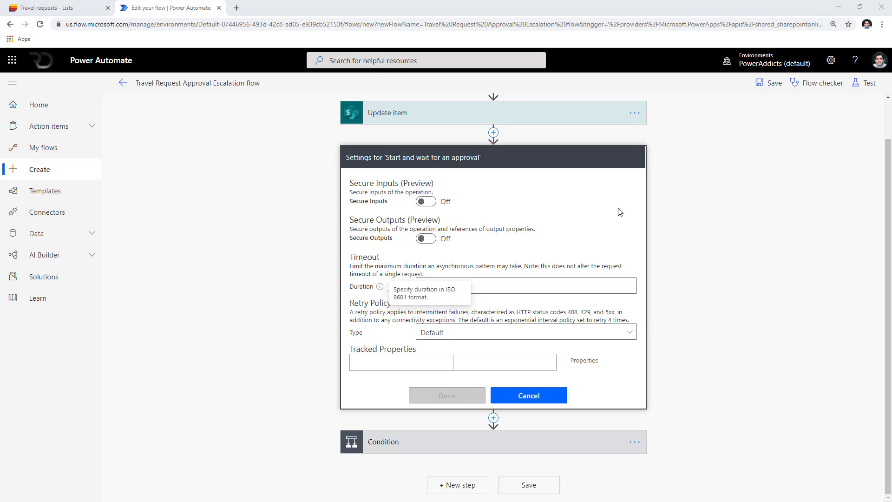
left_click(237, 8)
Load the Wikipedia ISO 8601 article, scroll to Durations, and return to the flow editor.
type("https://en.wikipedia.org/wiki/ISO_8601")
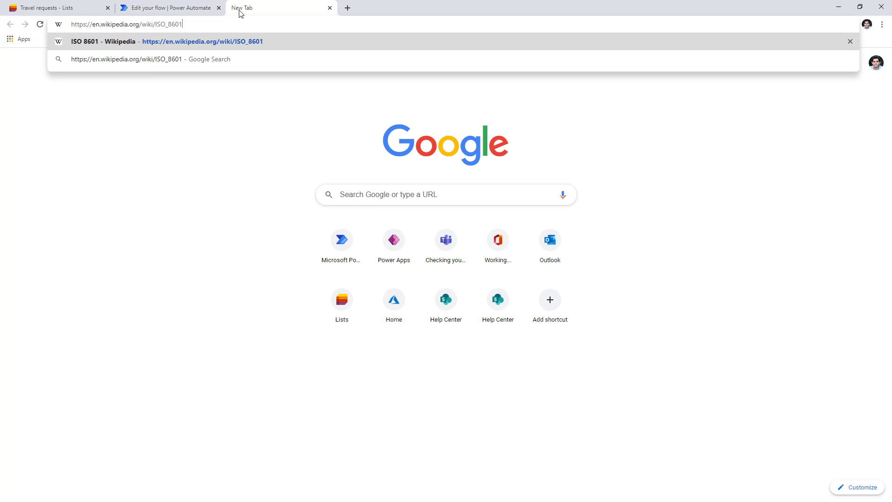
key("Return")
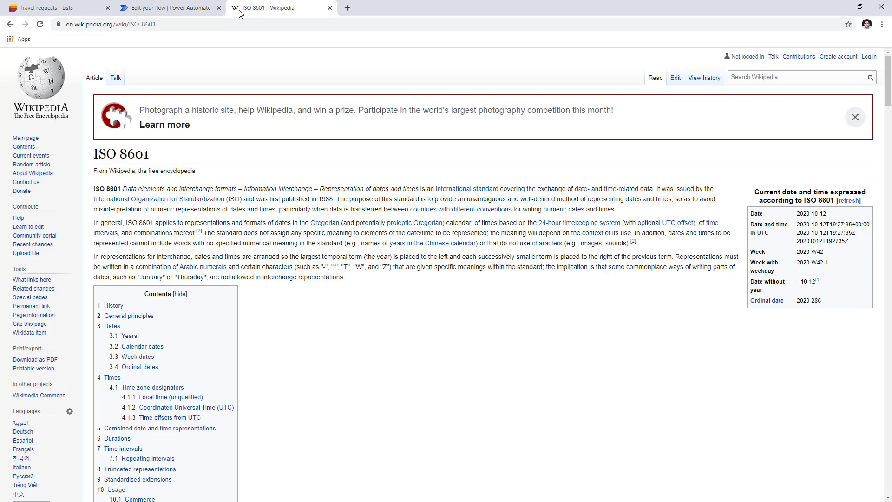
scroll(249, 187, "down", 20)
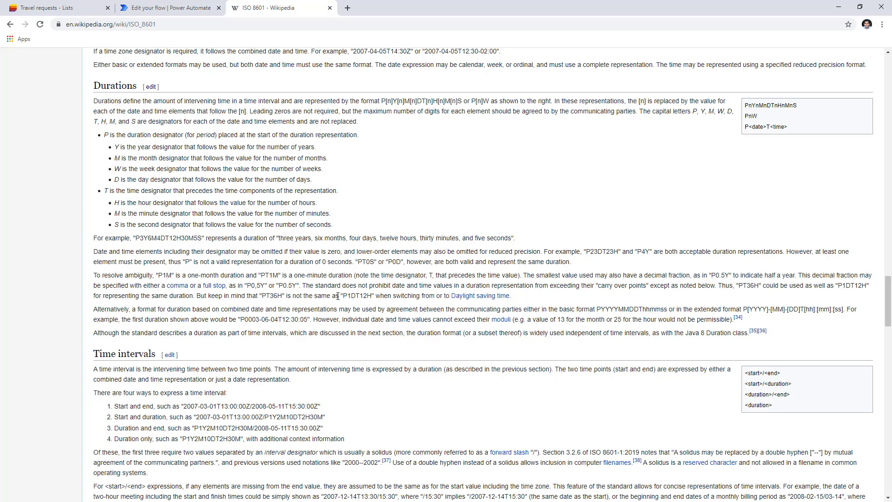
left_click(161, 5)
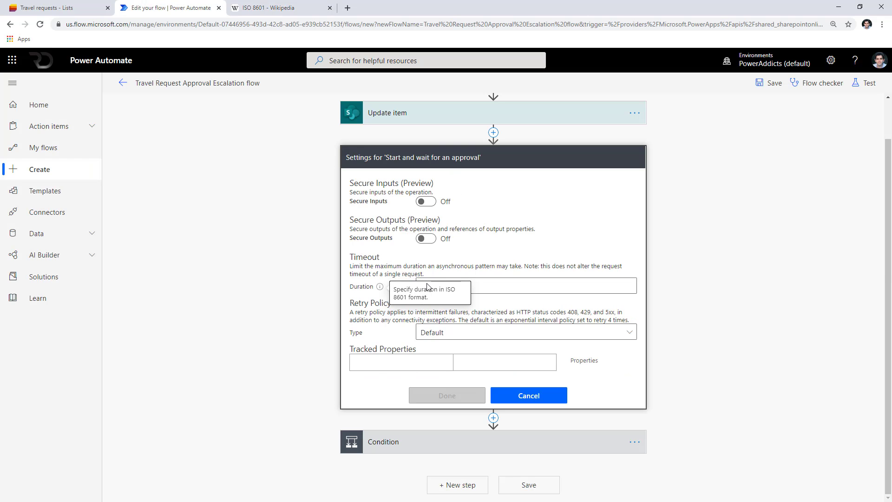
Set the approval Timeout Duration to PT1M, replacing a trial P10D, and close the Wikipedia tab.
left_click(261, 5)
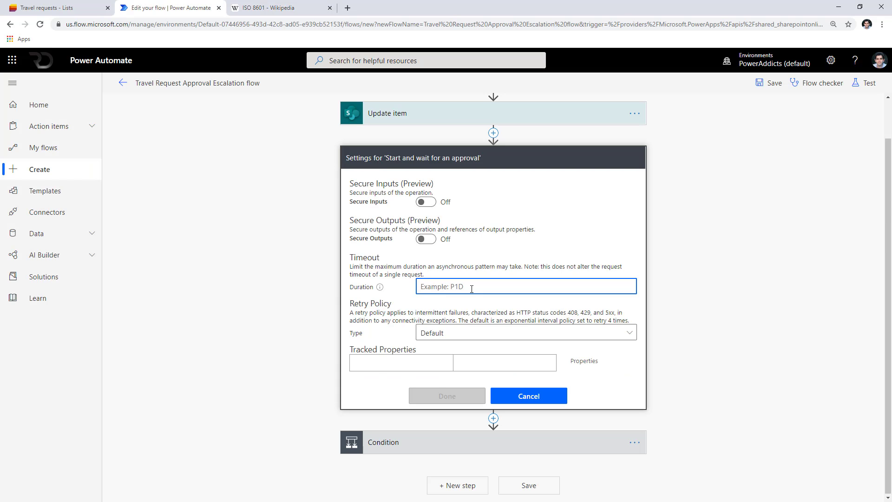
type("P")
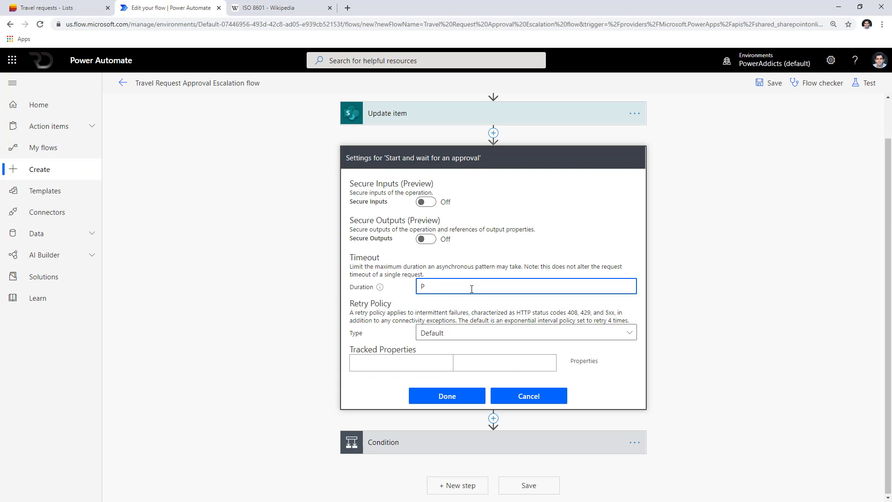
key("BackSpace")
type("P10D")
left_click_drag(448, 289, 321, 291)
type("PT1M")
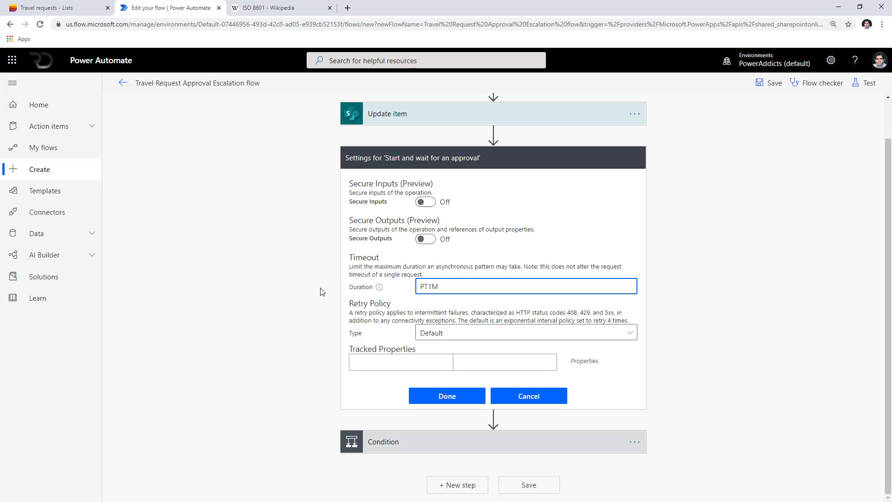
left_click(257, 10)
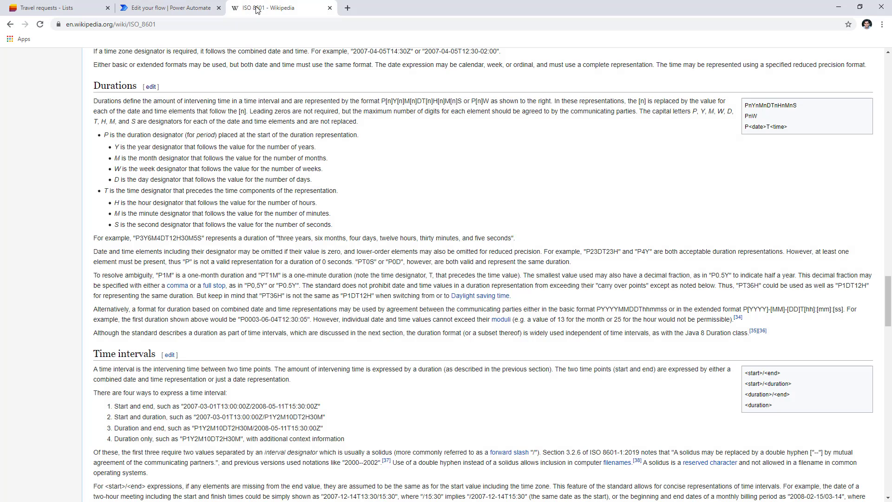
left_click(330, 7)
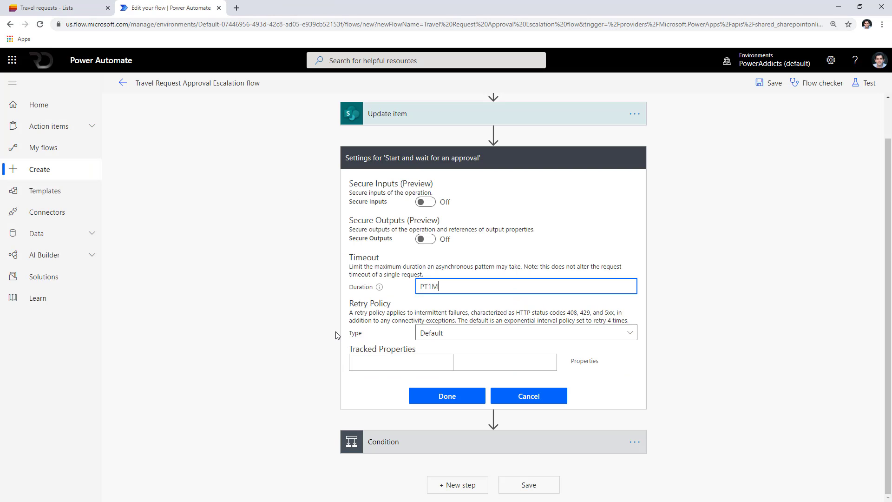
left_click(446, 396)
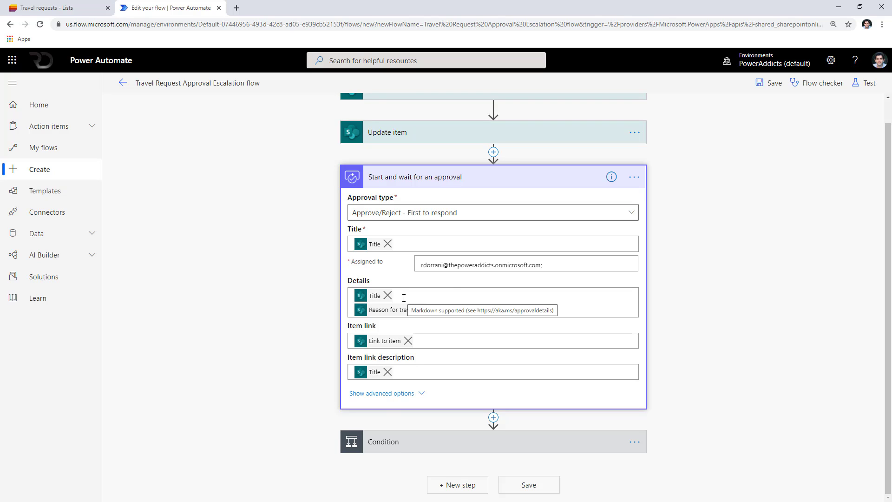
scroll(404, 298, "down", 2)
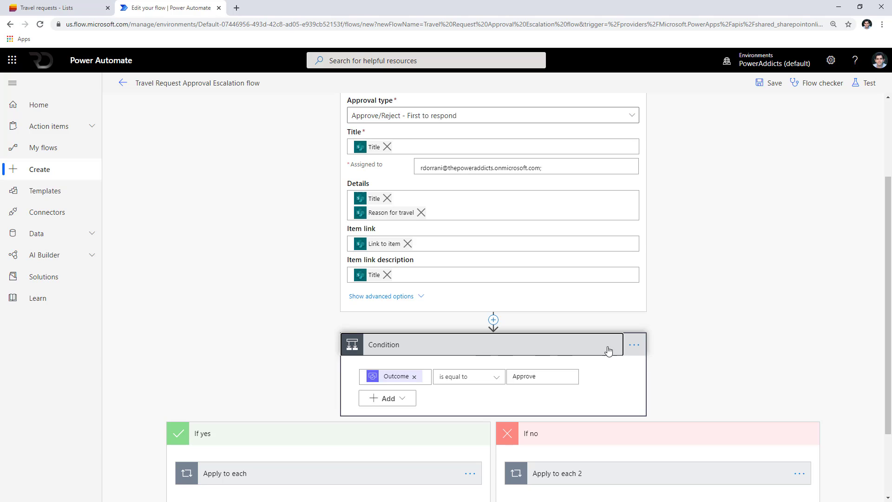
left_click(635, 346)
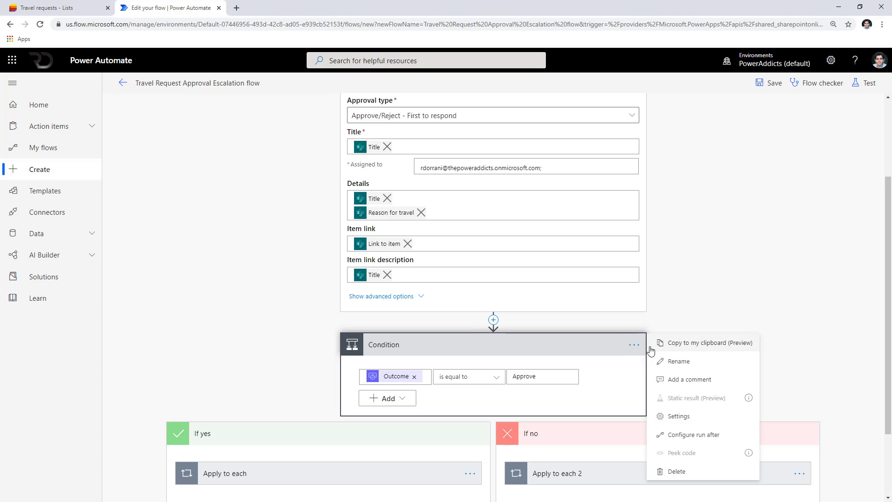
left_click(686, 435)
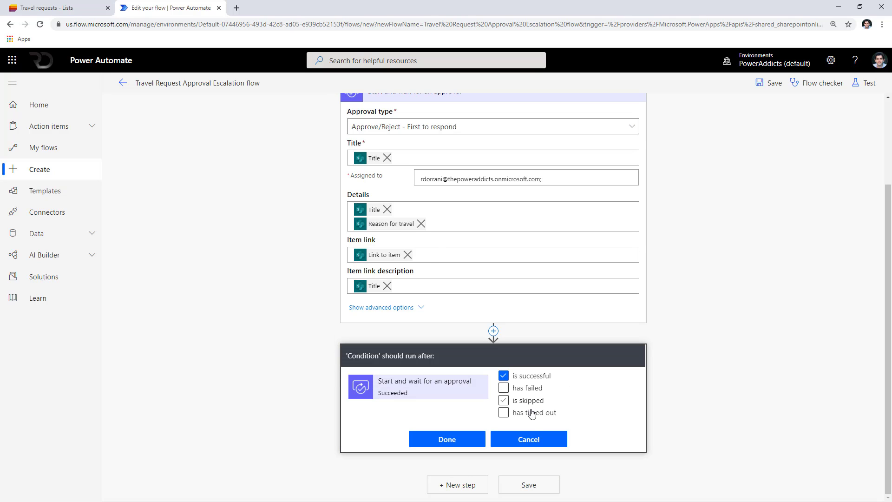
scroll(446, 312, "up", 2)
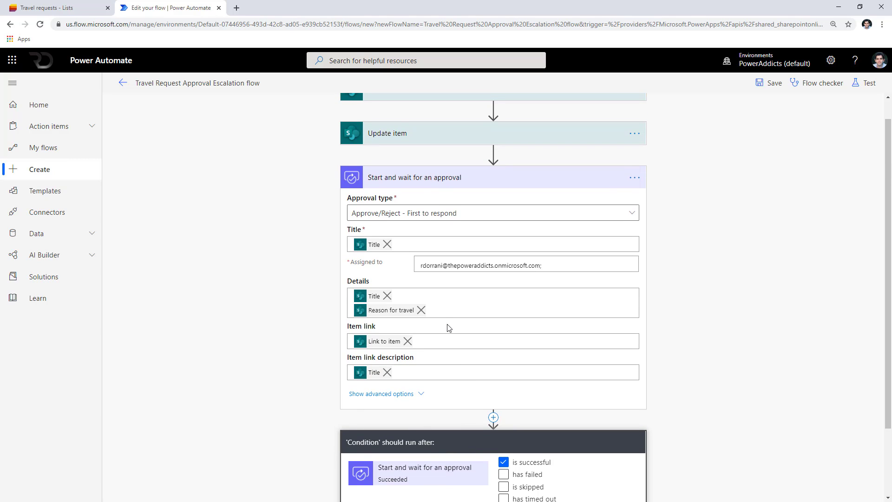
scroll(522, 370, "down", 2)
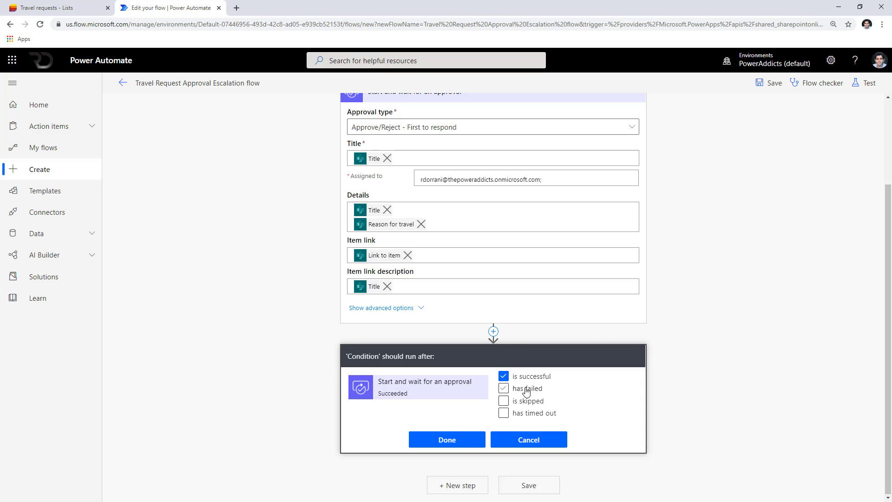
left_click(534, 439)
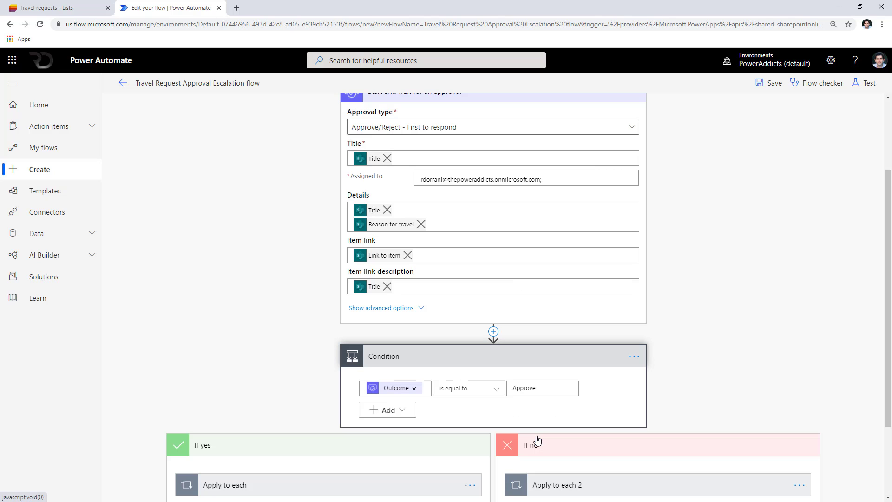
Add a parallel SharePoint Update item beside Condition on Travel requests, using the created item's ID.
left_click(493, 333)
left_click(502, 365)
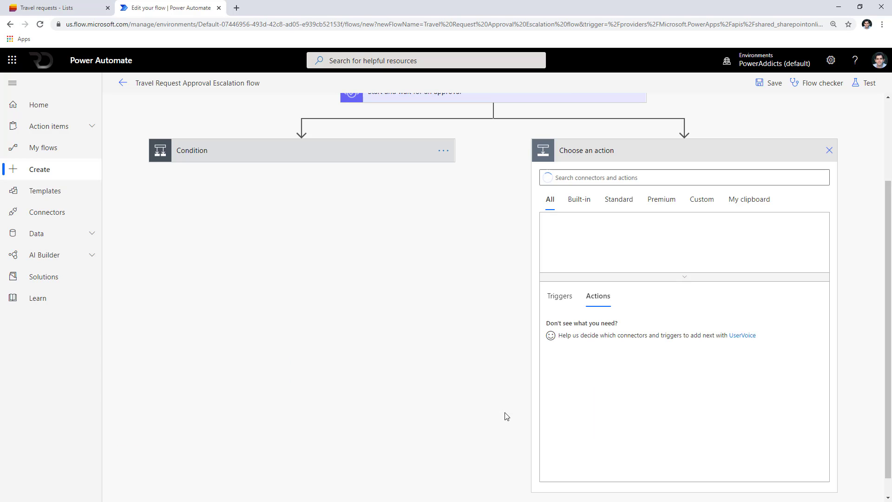
scroll(507, 411, "up", 3)
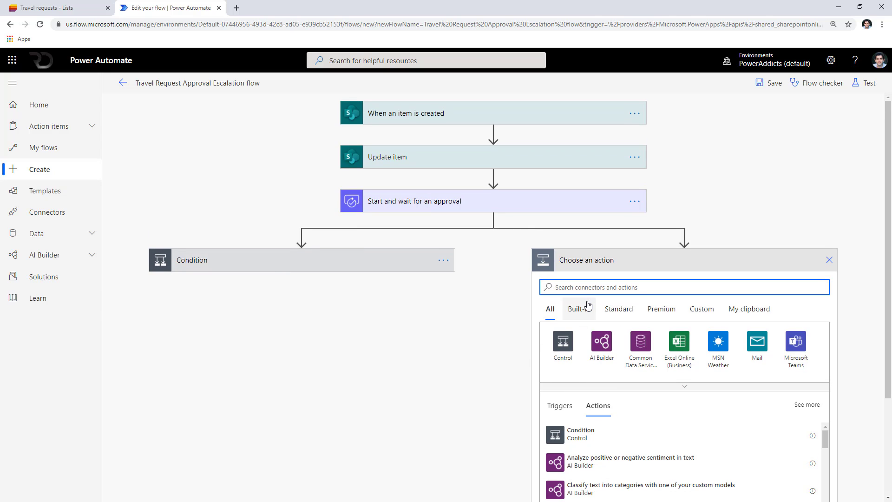
type("UPDATE")
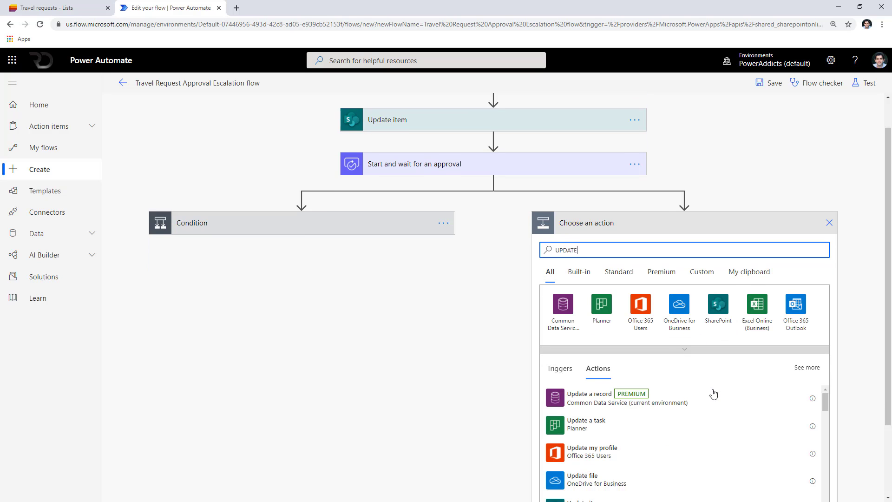
left_click(615, 460)
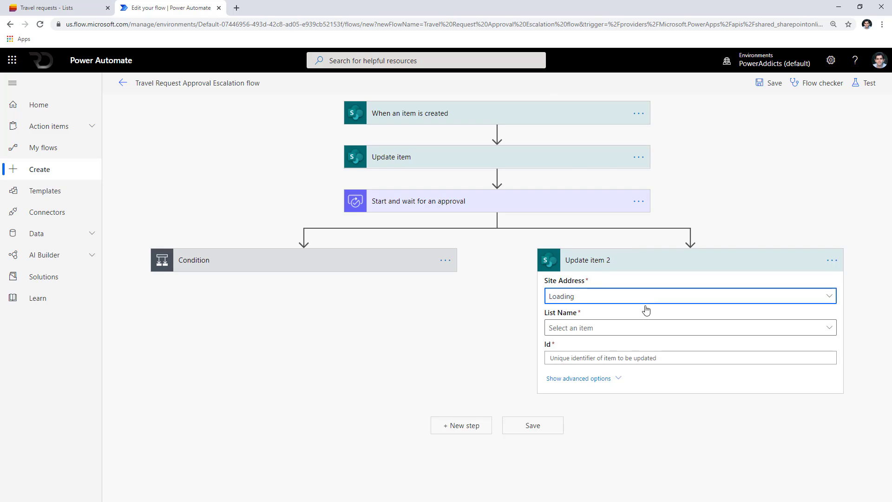
left_click(646, 328)
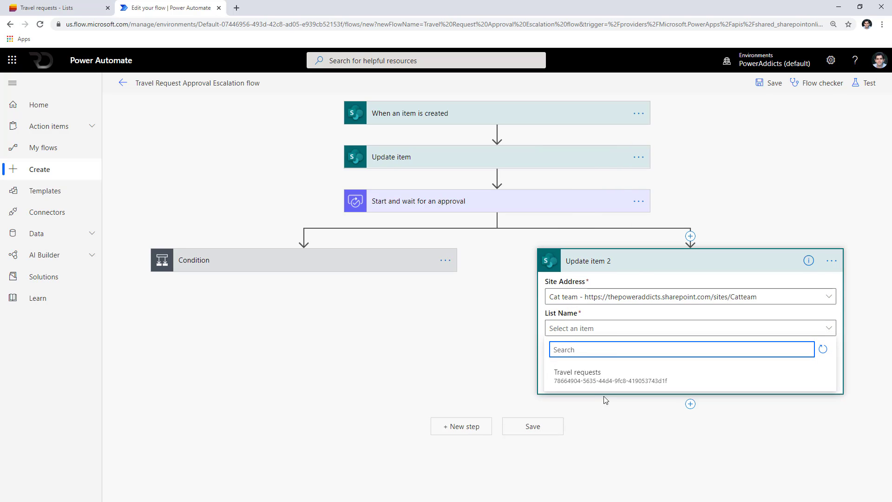
left_click(590, 375)
left_click(607, 358)
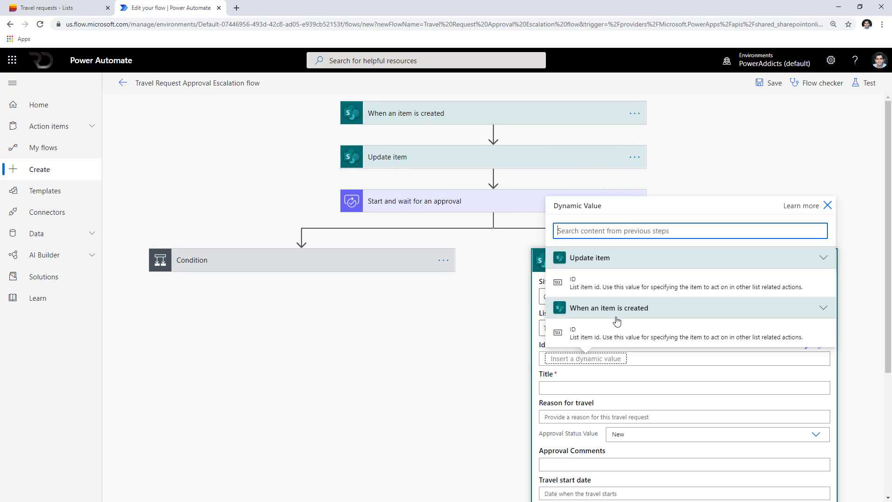
left_click(618, 329)
Fill in Title, set Approval Status to Approved, and comment 'Auto Approved by System'.
scroll(605, 411, "down", 2)
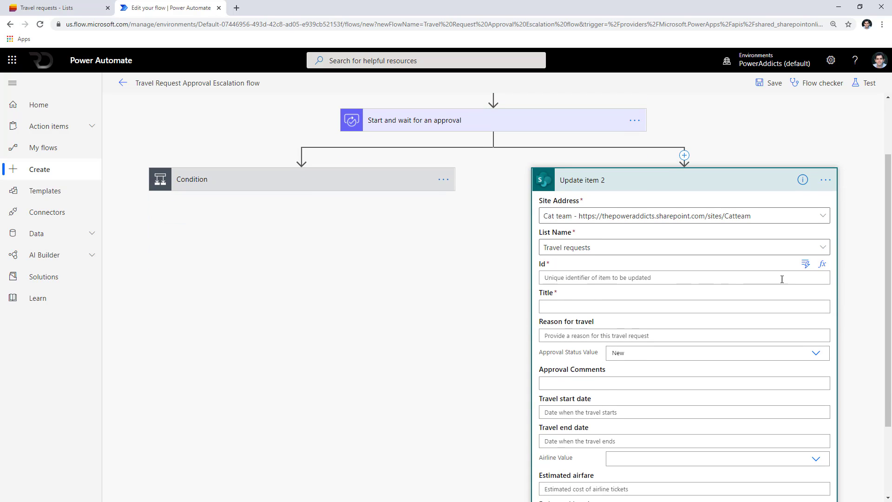
left_click(806, 296)
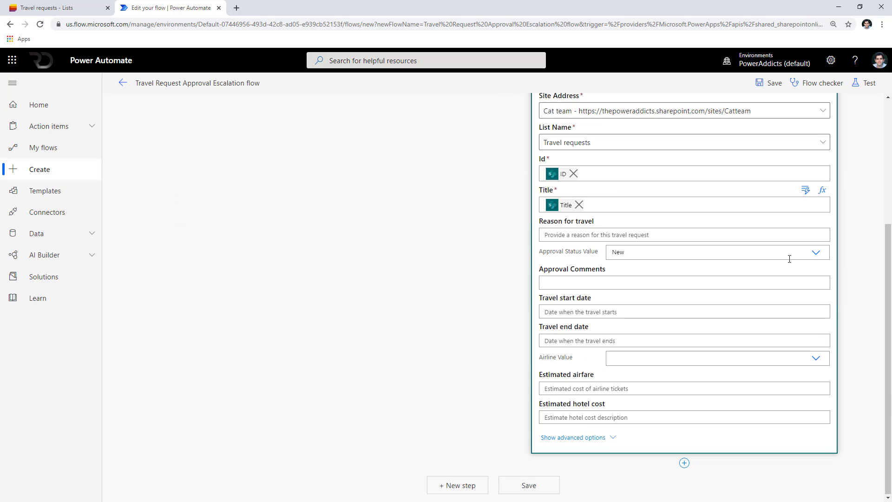
left_click(816, 253)
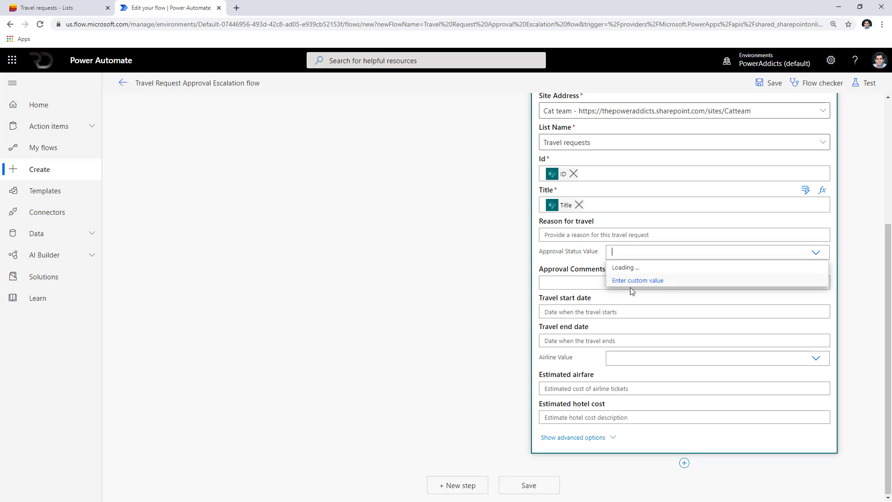
left_click(632, 272)
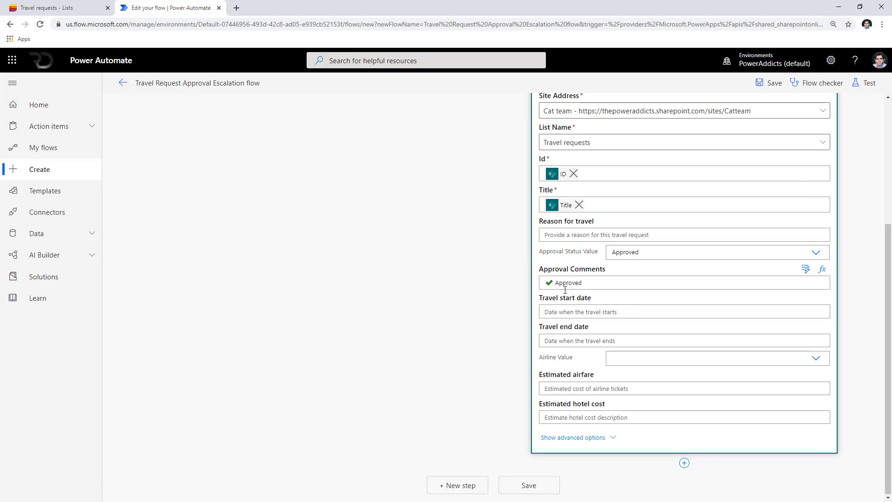
type("Auto")
key("End")
type("by")
scroll(566, 290, "up", 3)
left_click(826, 188)
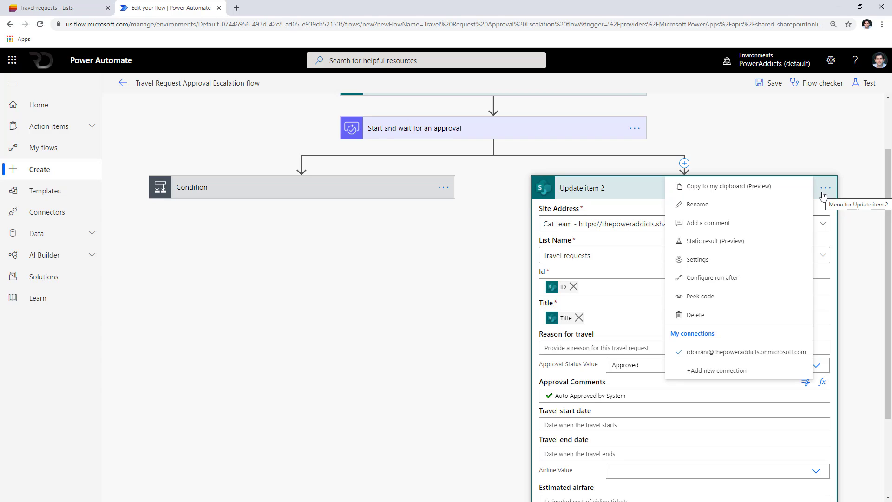
Rename the new update step to 'Escalation Auto Approved'.
left_click(722, 205)
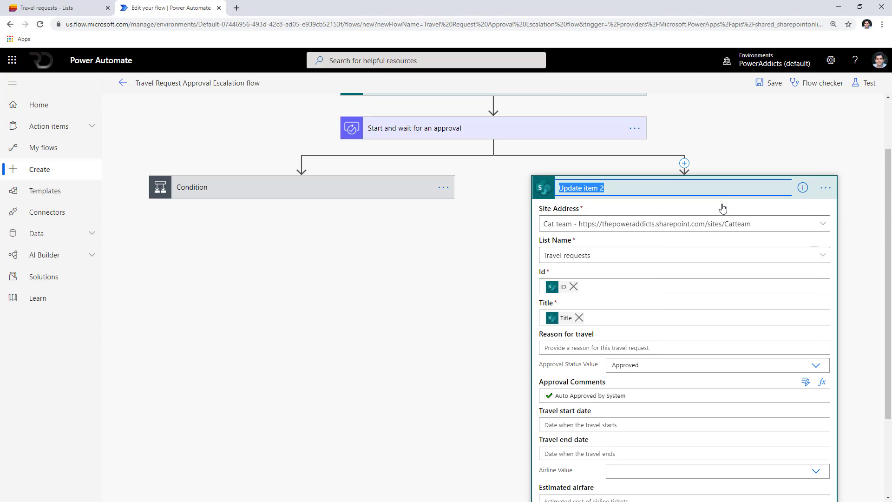
type("Escalation Auto Approved")
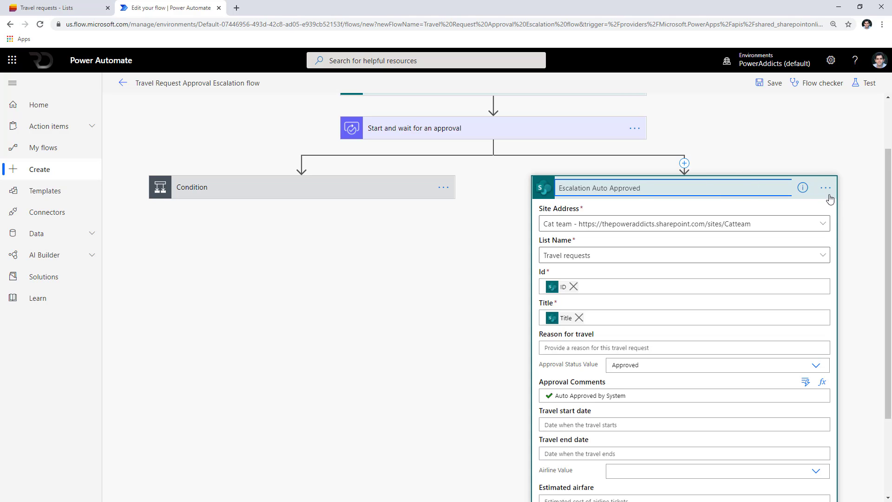
left_click(826, 192)
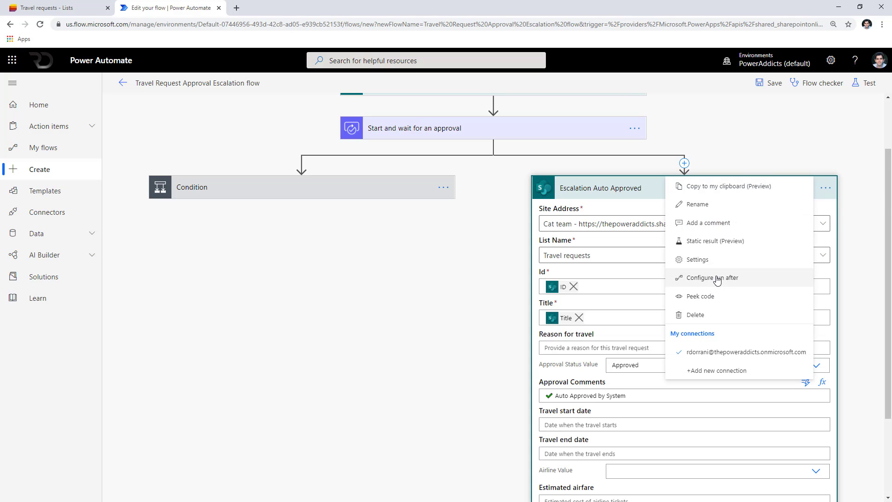
Set its run-after to has timed out only, clearing is successful.
left_click(715, 278)
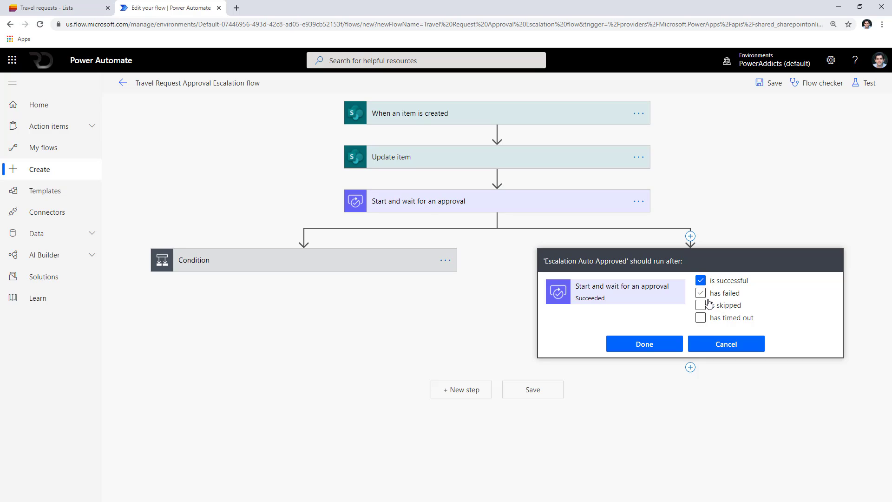
left_click(701, 282)
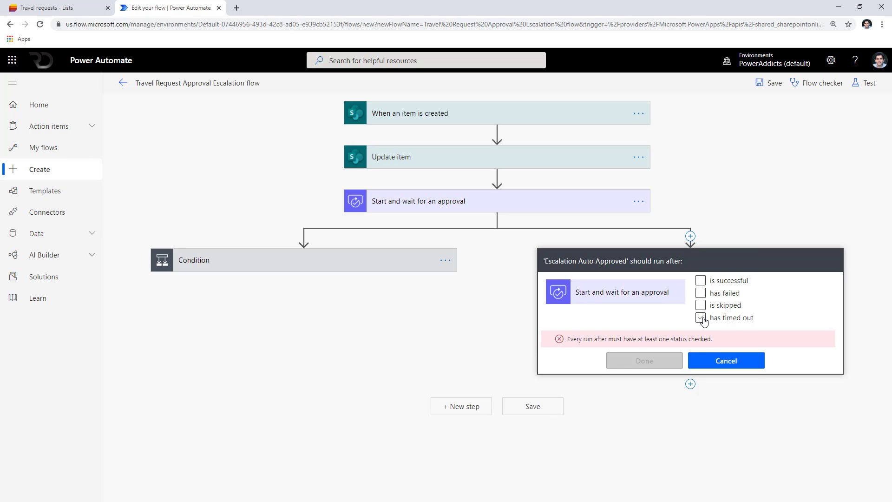
left_click(701, 317)
left_click(670, 352)
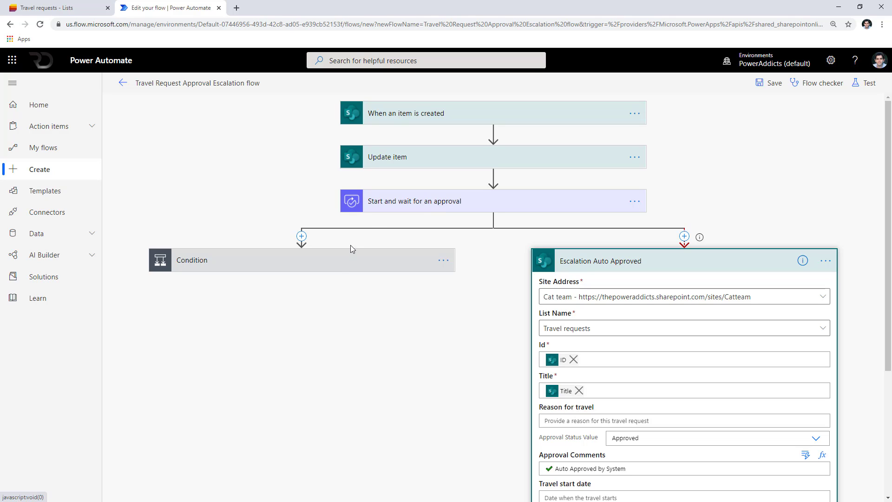
Add a Terminate step with status Succeeded after Escalation Auto Approved and save the flow.
left_click(342, 262)
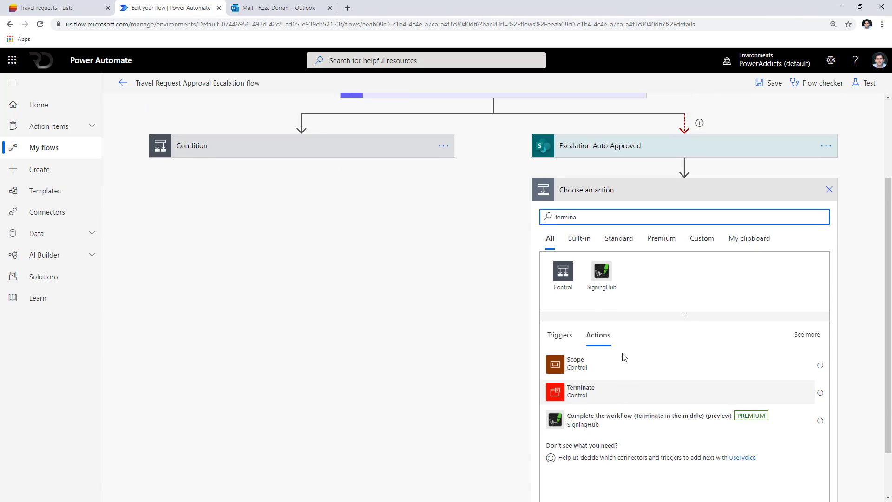
scroll(622, 354, "up", 2)
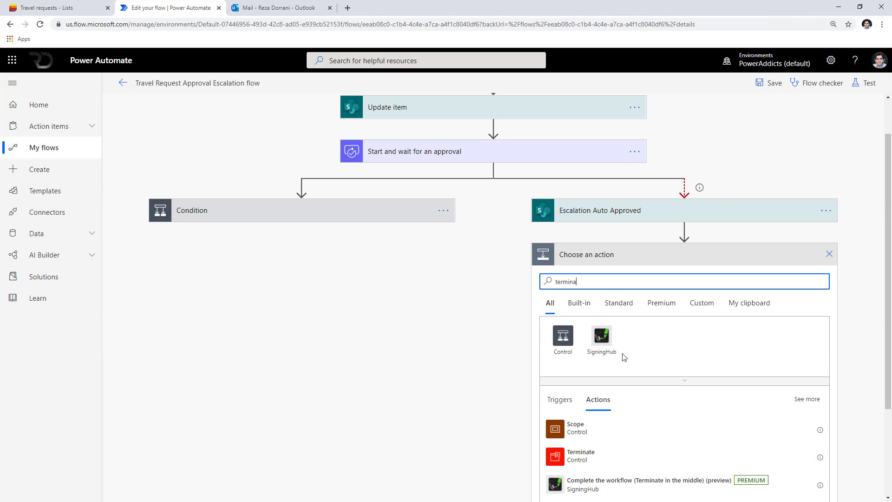
scroll(618, 358, "down", 3)
scroll(607, 343, "up", 2)
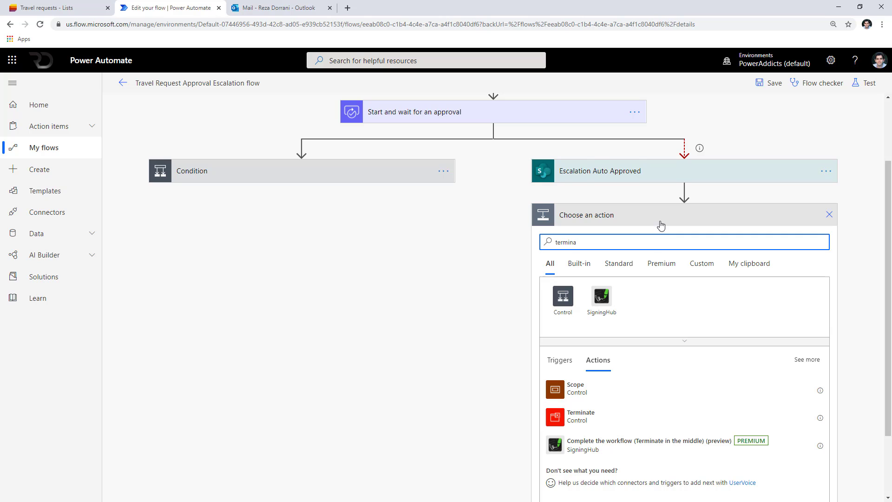
left_click(612, 417)
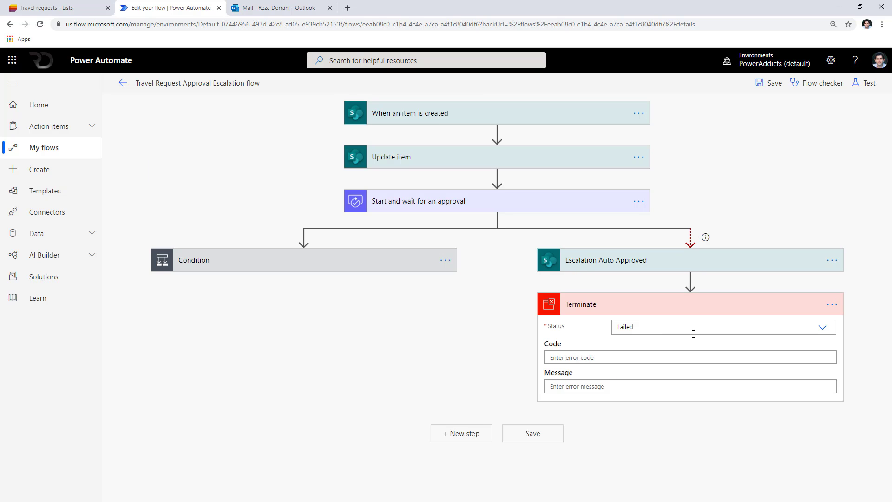
left_click(822, 327)
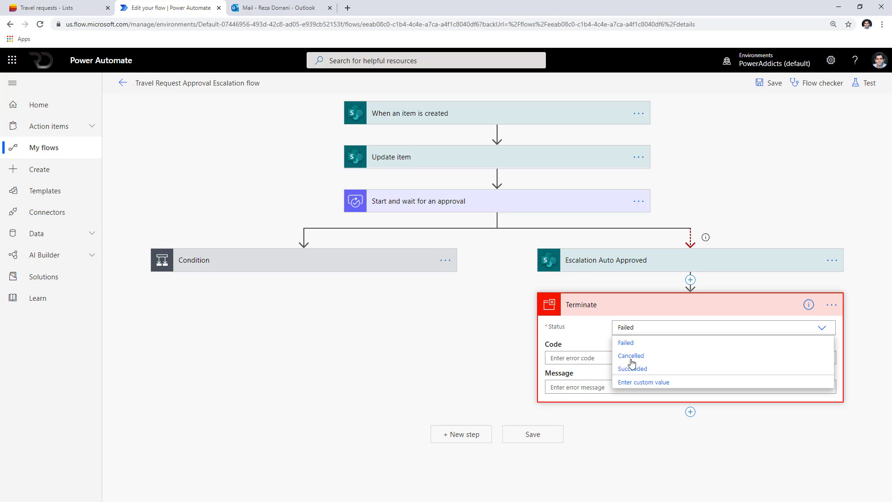
left_click(656, 369)
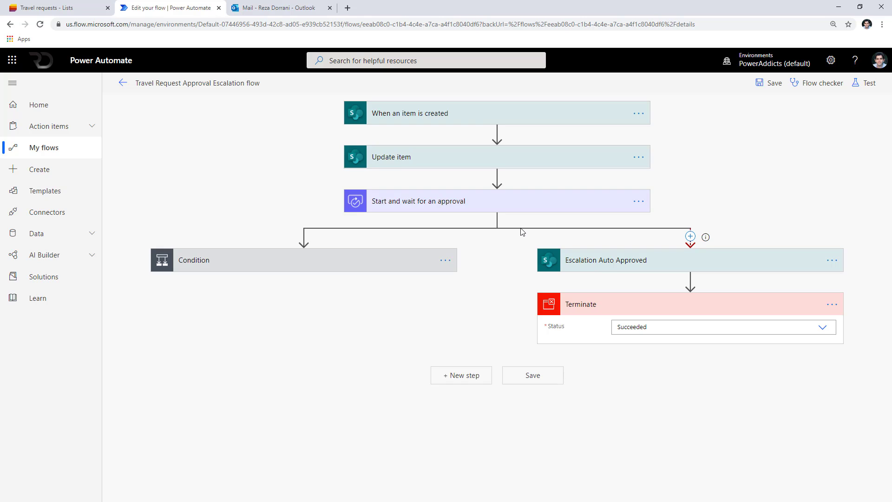
left_click(767, 93)
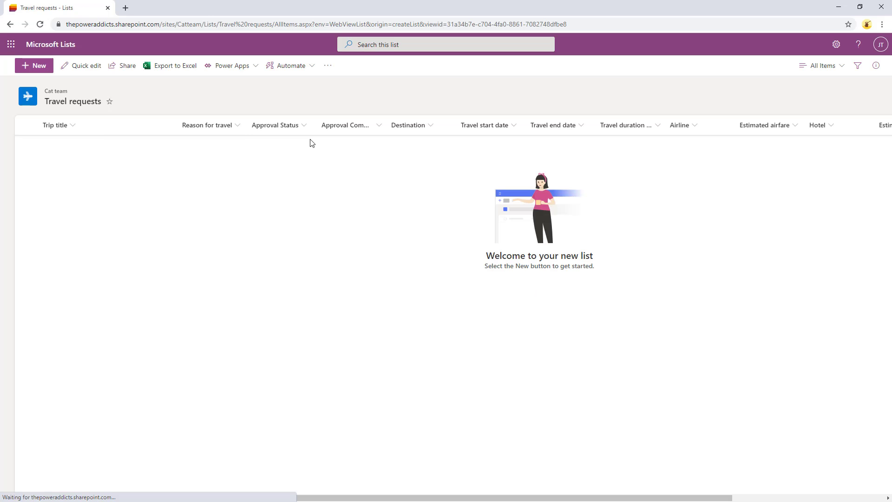
Create a new 'Travel to Santa Monica' project-work request and switch to watch the flow run.
left_click(880, 45)
left_click(771, 210)
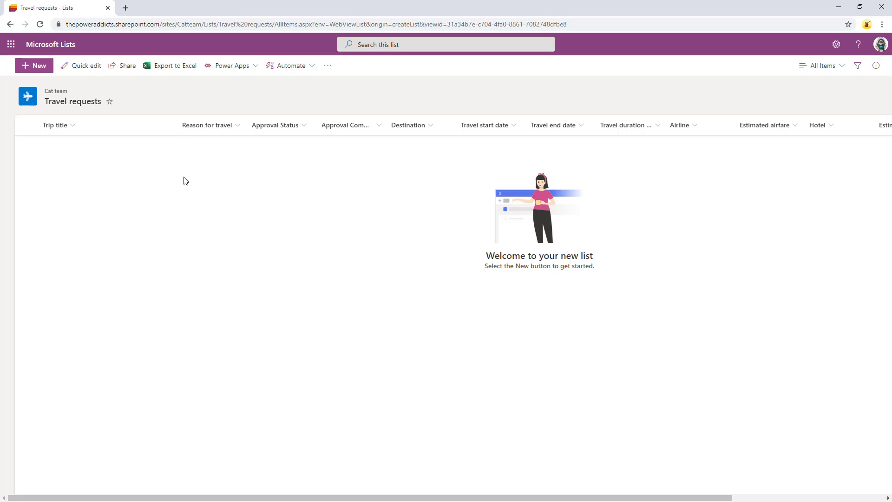
left_click(37, 66)
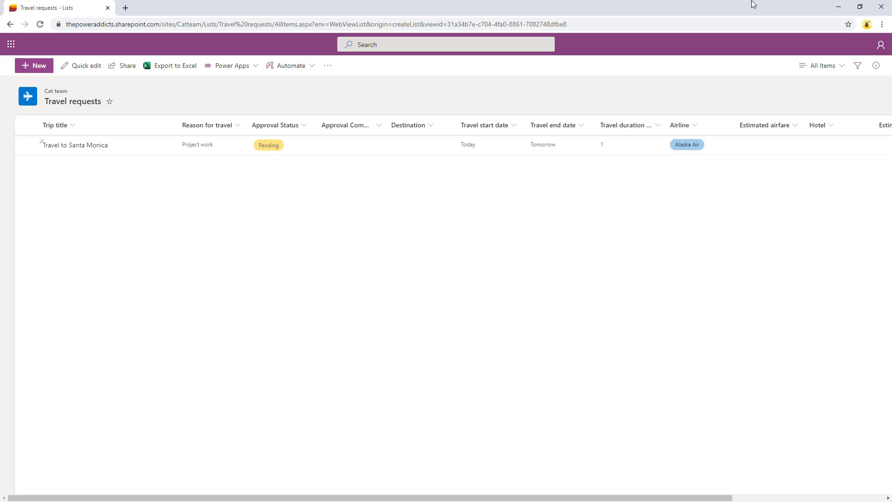
left_click(839, 7)
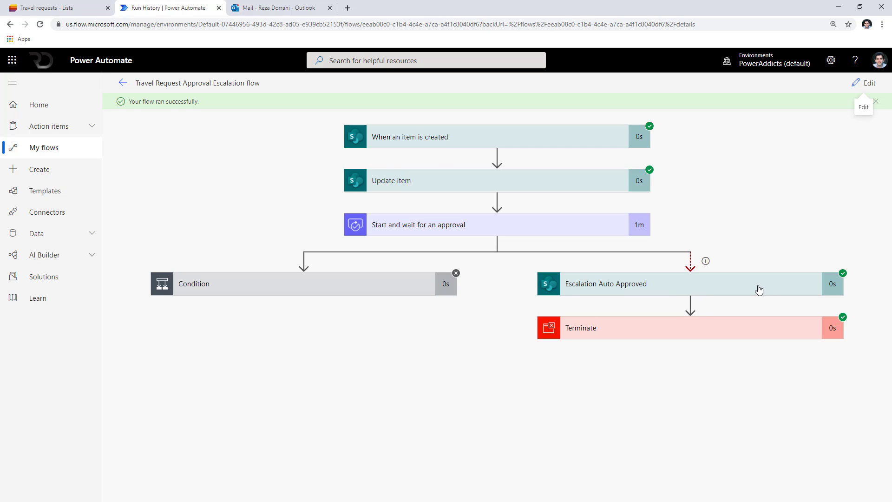
Inspect the Escalation Auto Approved outputs and the Terminate inputs in the run details.
left_click(654, 290)
scroll(653, 286, "down", 10)
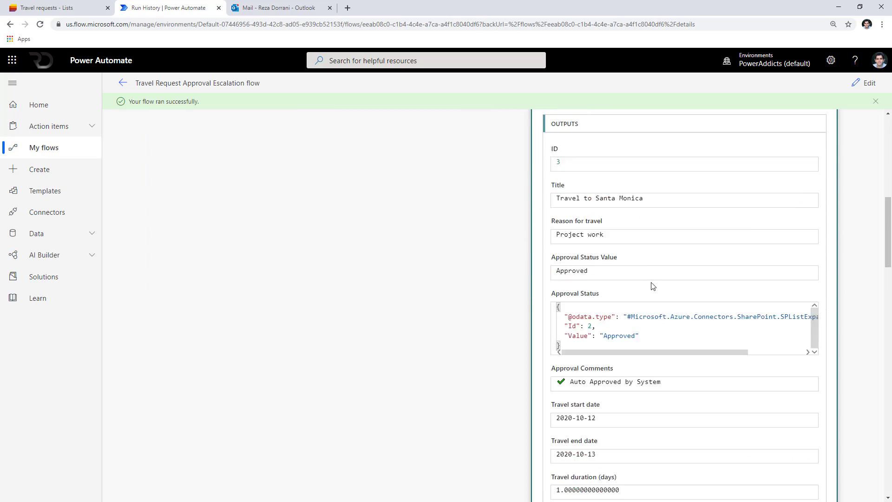
scroll(653, 286, "up", 10)
left_click(670, 284)
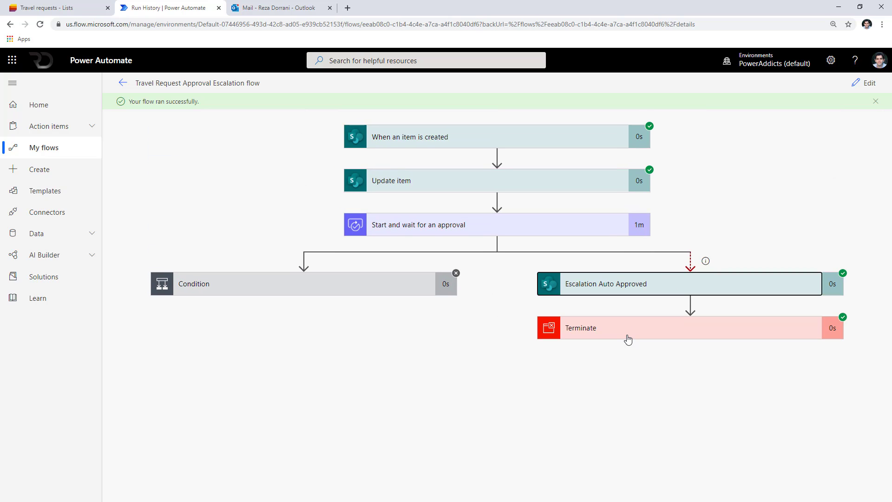
left_click(628, 339)
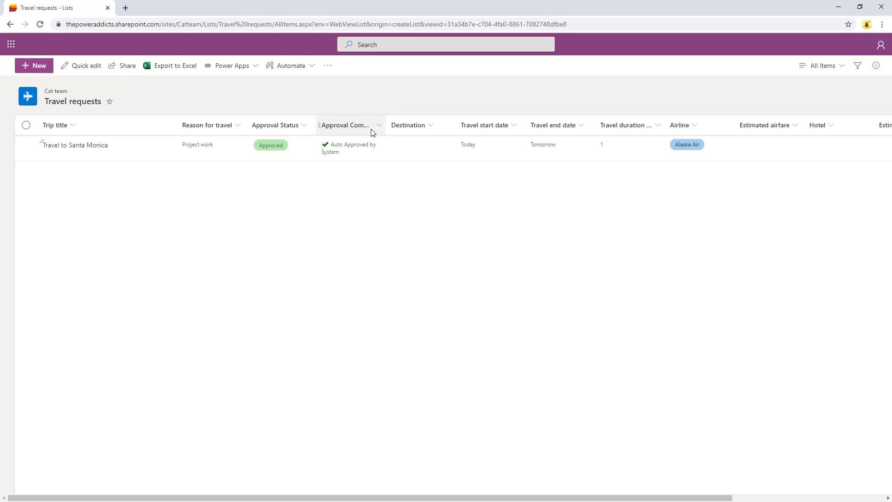
Widen Approval Comments to show 'Auto Approved by System', then minimize the list window.
left_click_drag(388, 125, 440, 124)
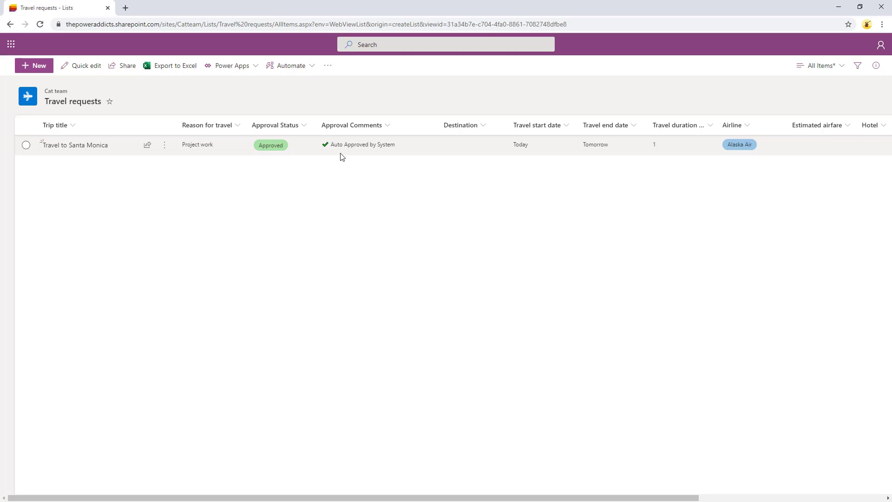
left_click(847, 5)
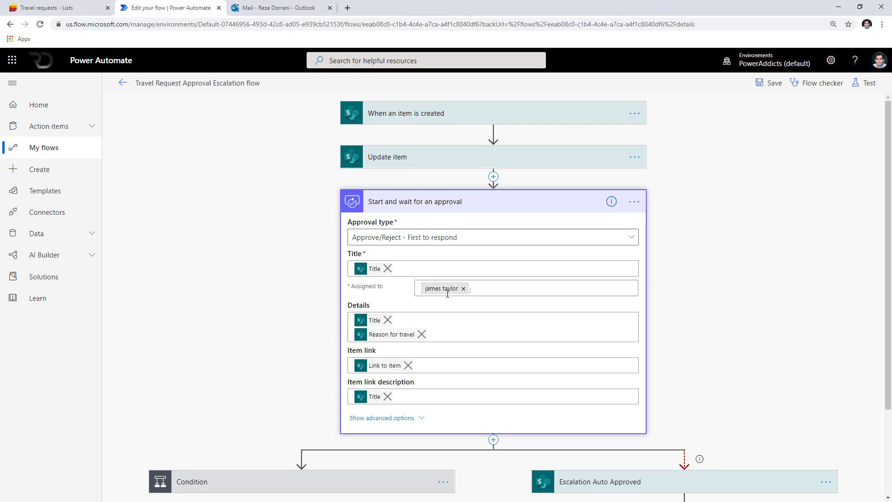
Insert a new action above Escalation Auto Approved at the top of the escalation branch.
scroll(448, 293, "down", 2)
scroll(448, 295, "up", 2)
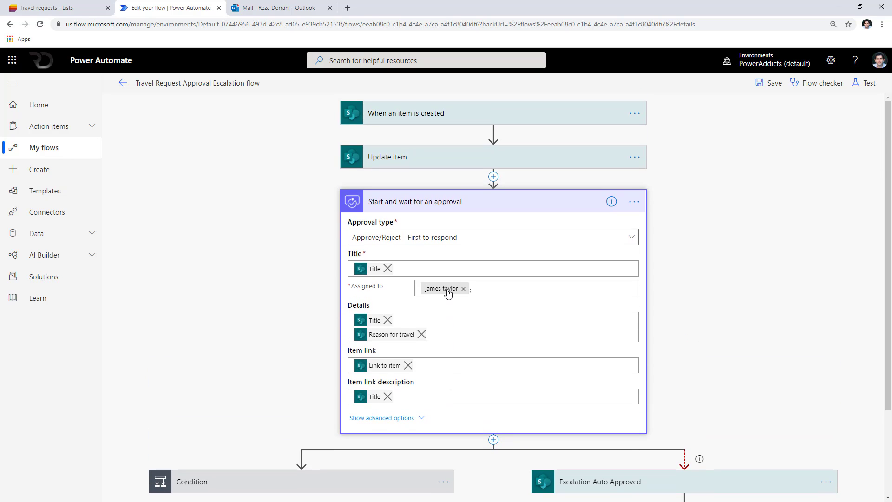
scroll(448, 291, "down", 2)
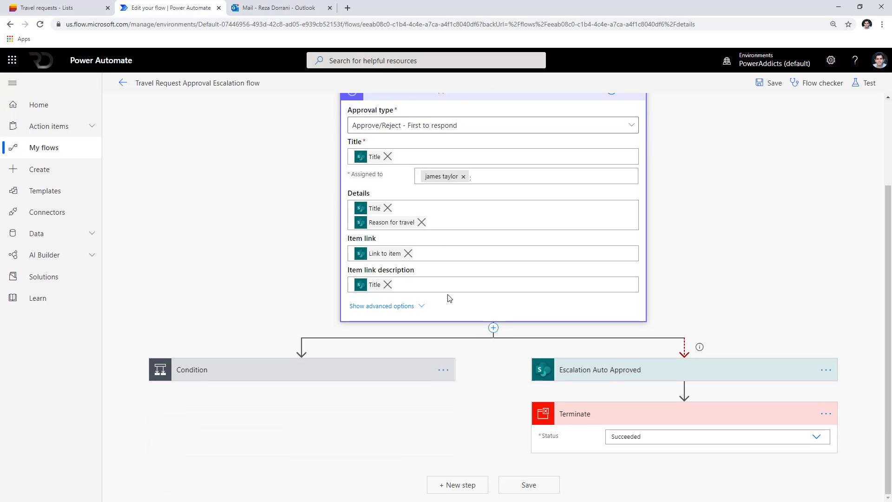
scroll(450, 298, "up", 2)
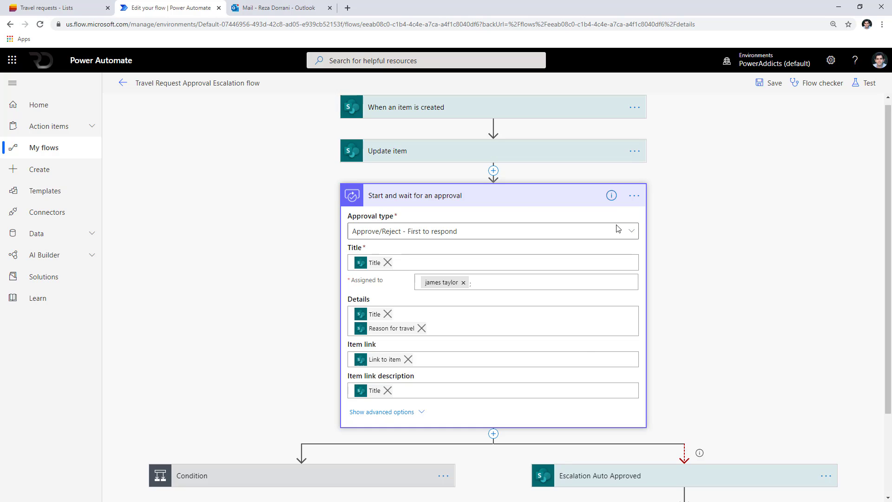
scroll(542, 295, "down", 2)
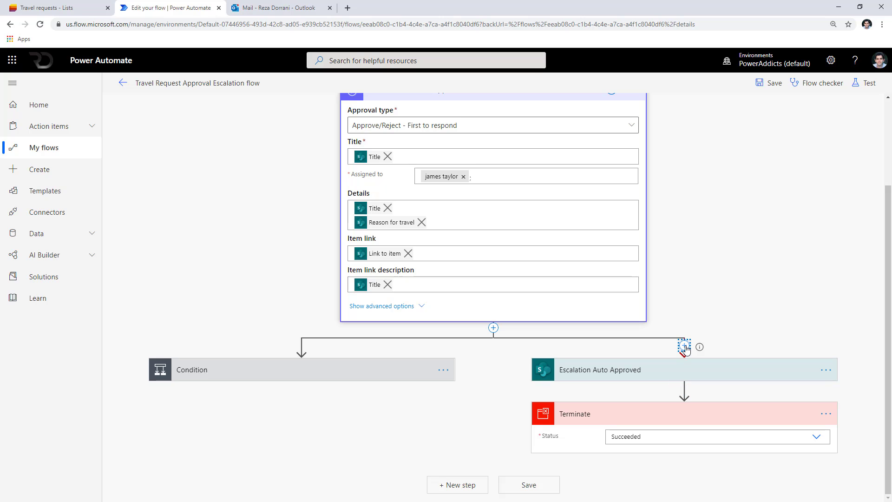
left_click(685, 347)
left_click(684, 359)
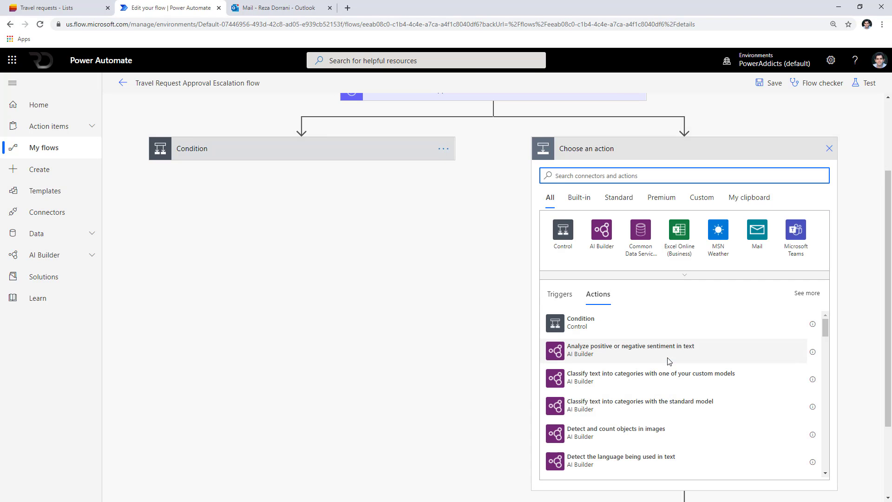
Add an Office 365 Users Get manager (V2) step with the approver's e-mail as User (UPN).
type("offic")
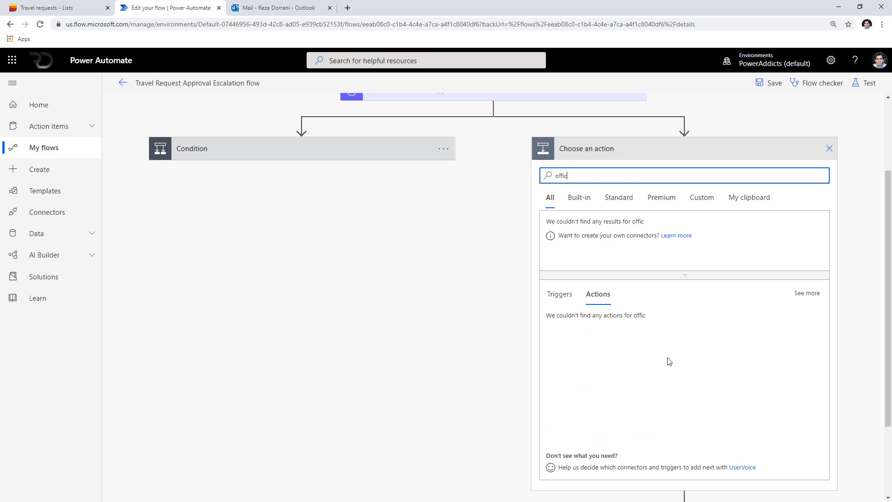
type("e 365 users")
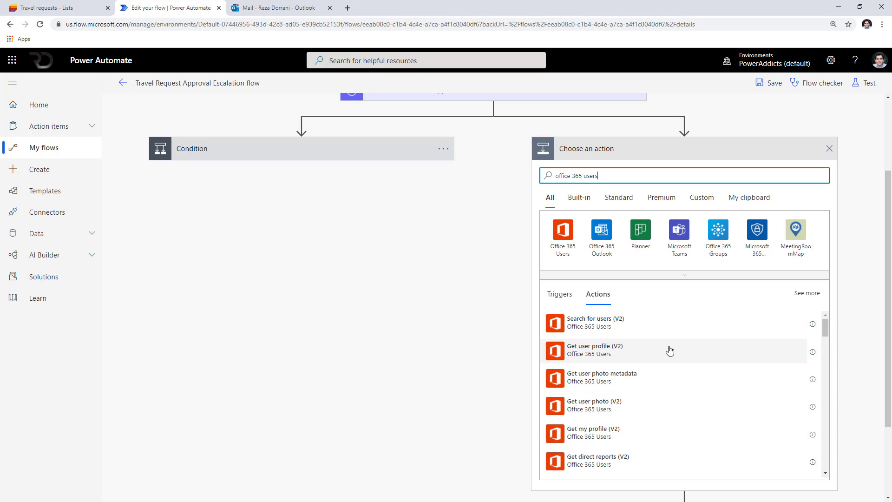
scroll(670, 349, "down", 5)
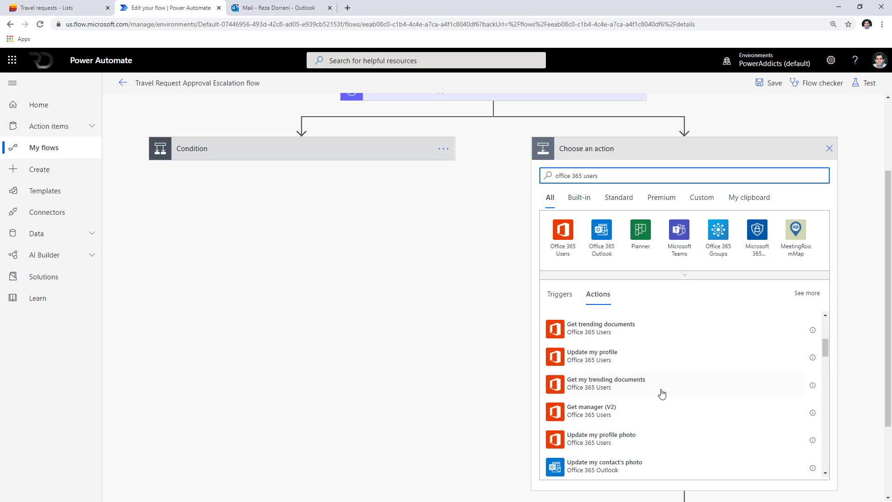
left_click(592, 419)
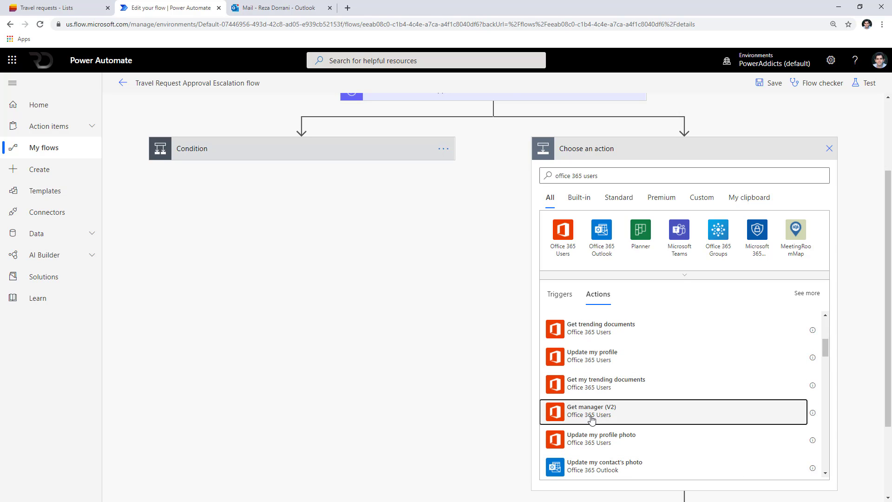
left_click(570, 300)
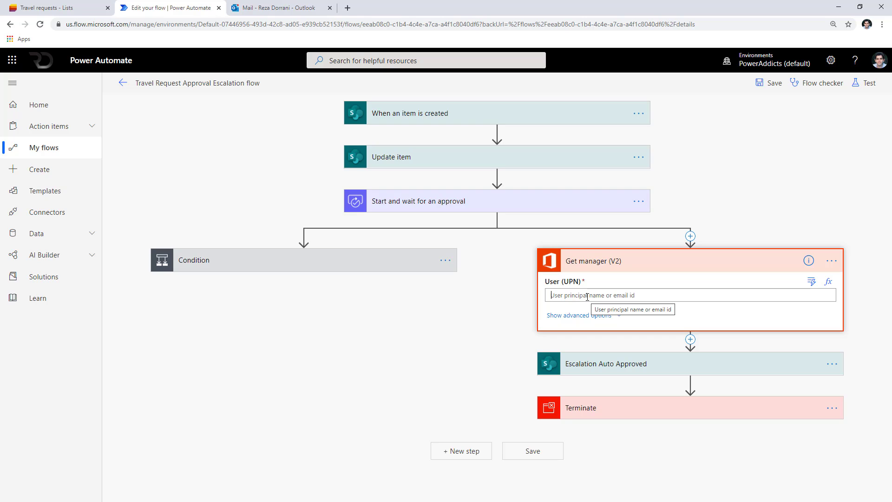
left_click(532, 204)
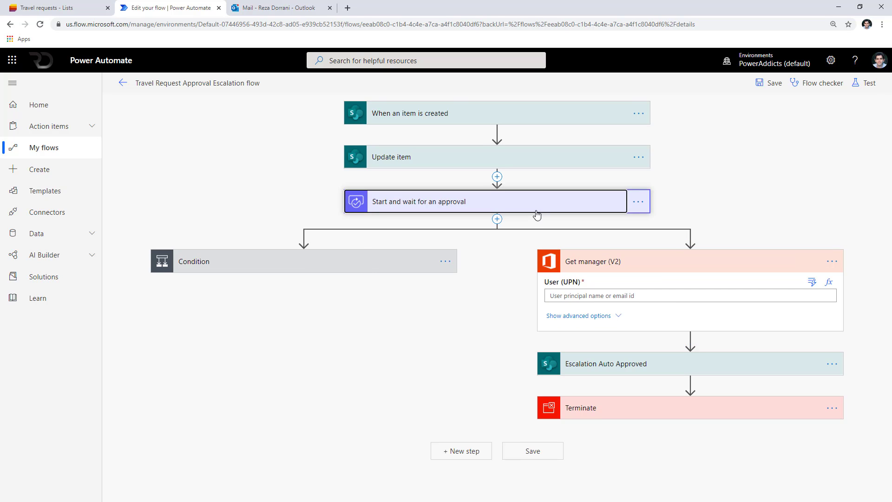
scroll(506, 326, "down", 3)
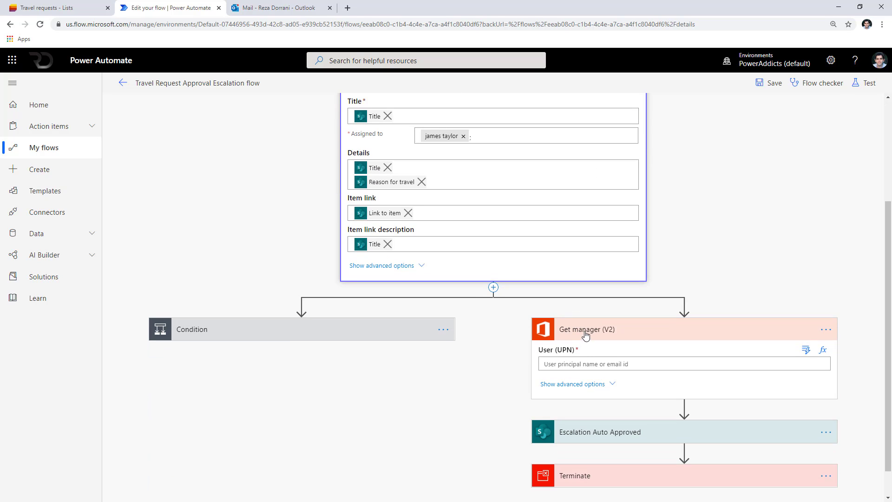
left_click(608, 361)
key("ctrl+v")
scroll(606, 349, "down", 2)
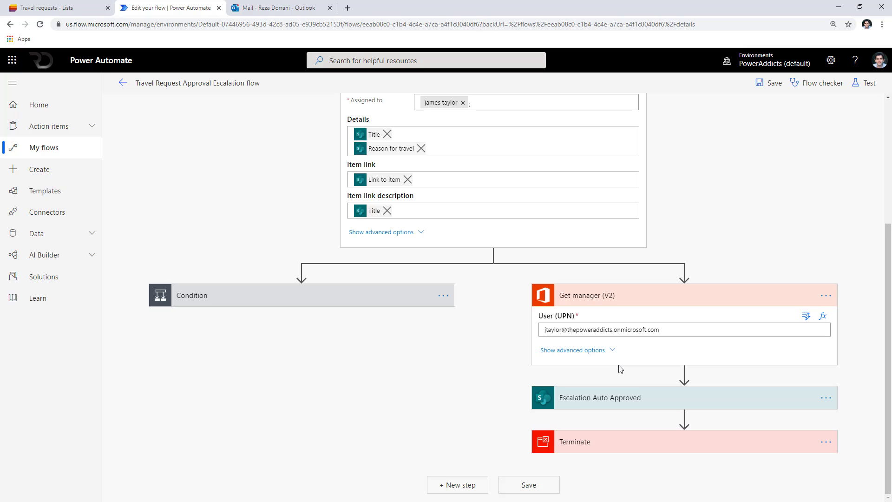
Paste a copy of the approval step below Get manager as approval 2.
left_click(685, 373)
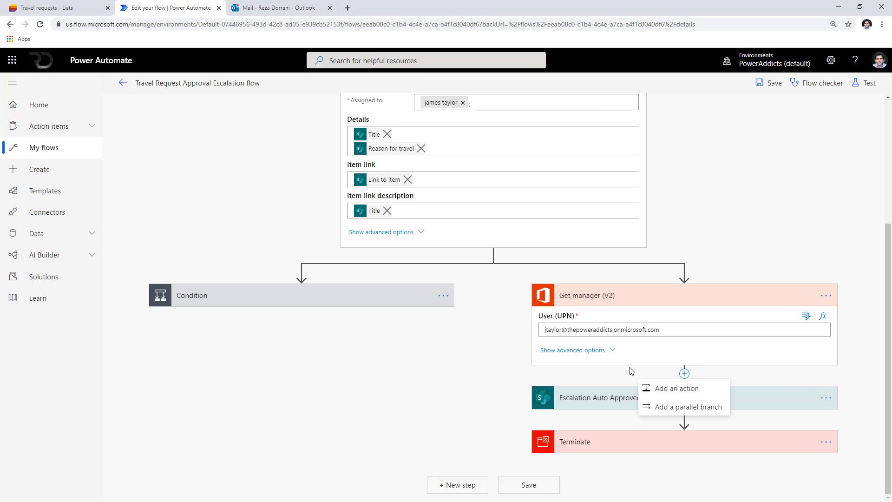
left_click(672, 390)
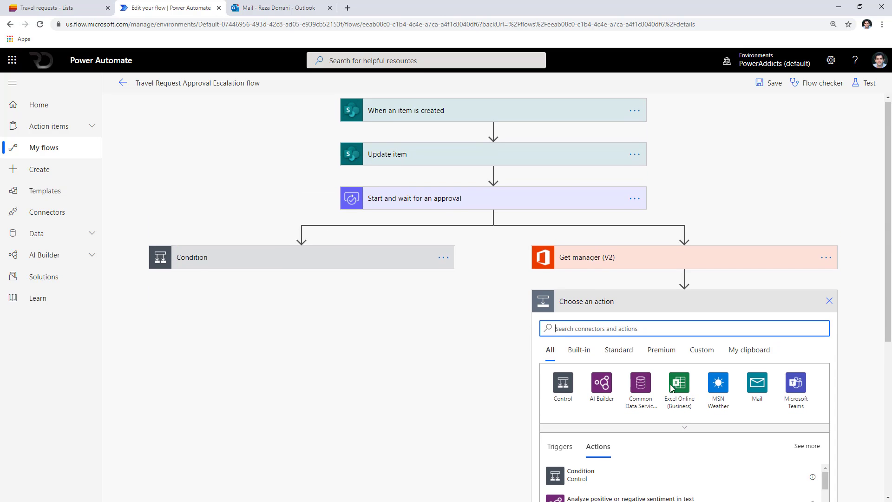
left_click(635, 202)
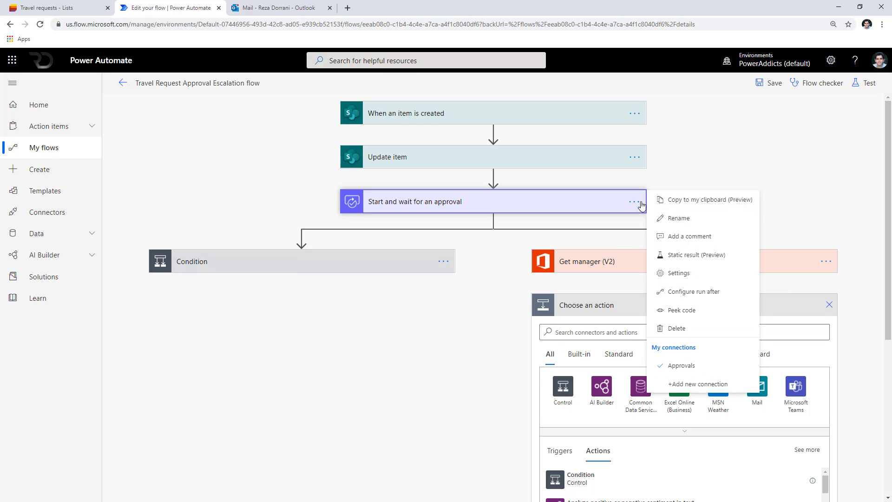
left_click(672, 199)
left_click(760, 362)
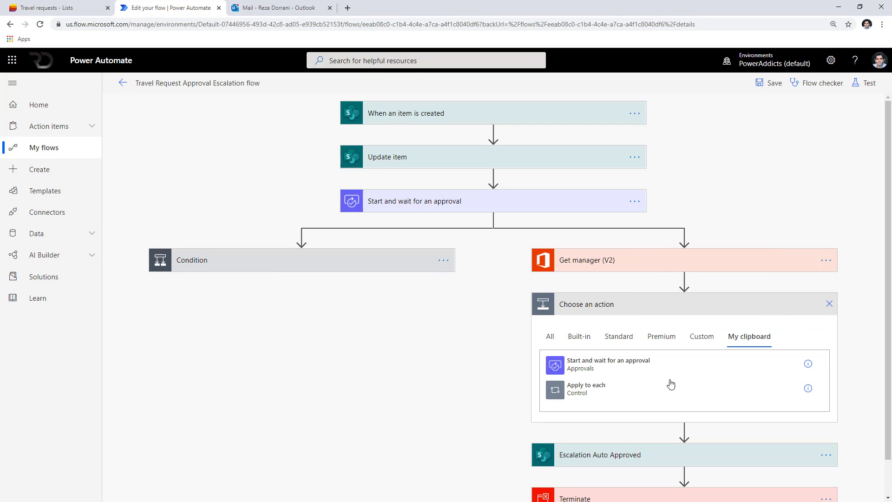
left_click(615, 367)
left_click(660, 306)
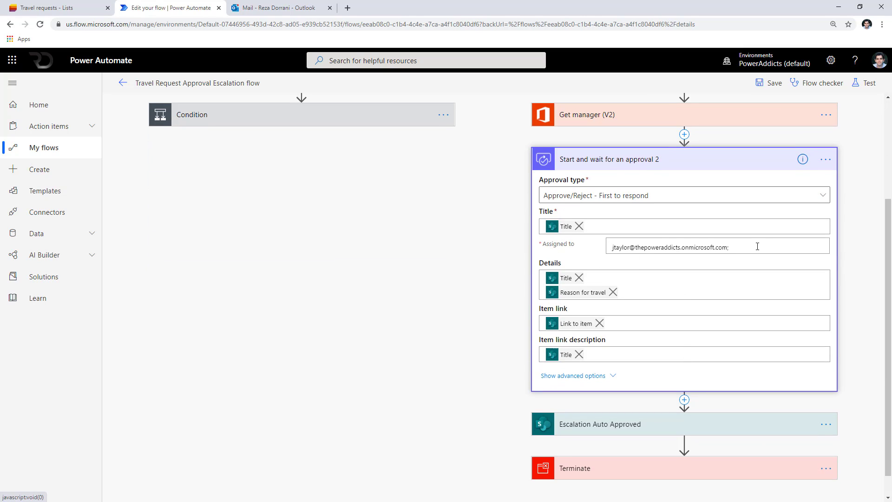
Assign approval 2 to the manager's Mail and prefix its title with 'Escalation Request for'.
key("ctrl+a")
key("Delete")
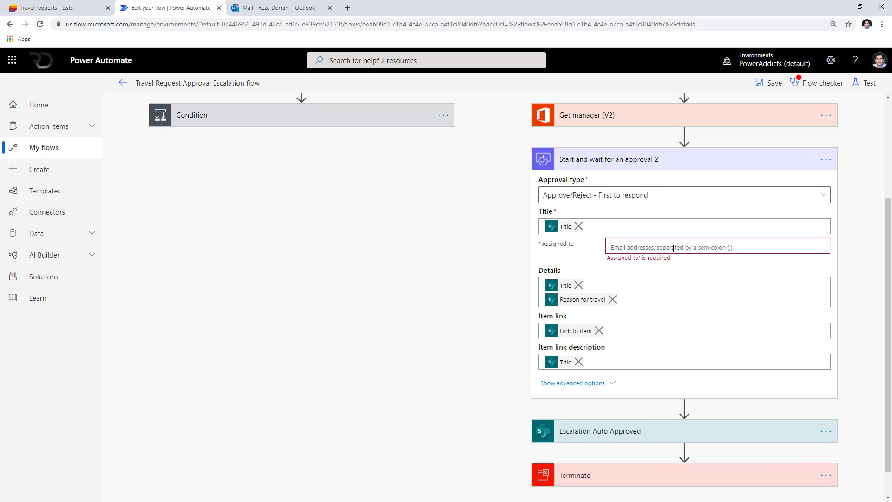
left_click(674, 249)
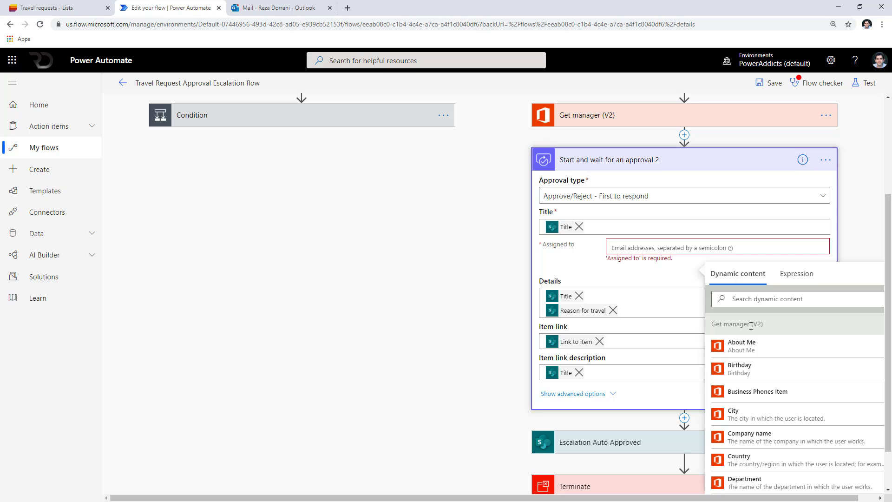
left_click(752, 299)
type("mail")
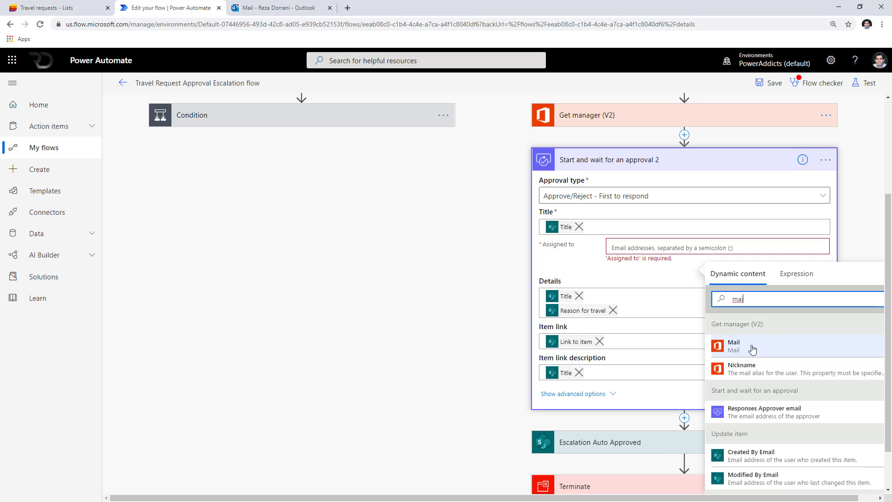
left_click(752, 347)
left_click(602, 246)
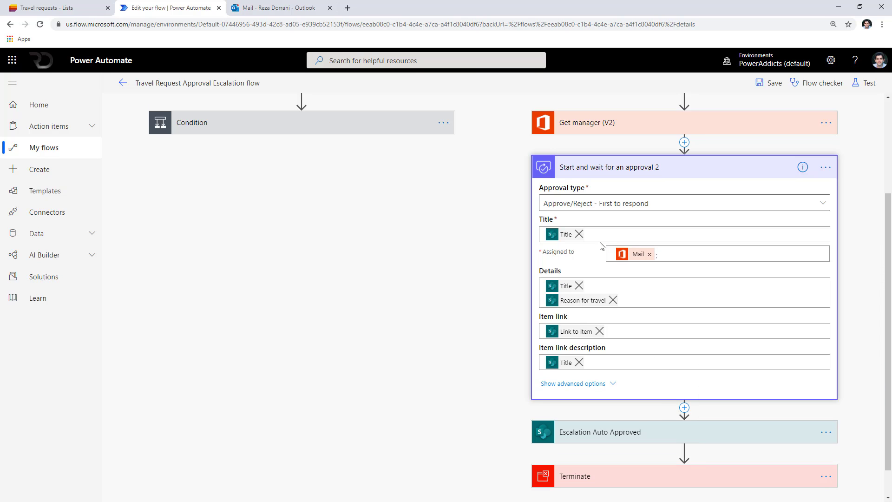
type("Escalation ")
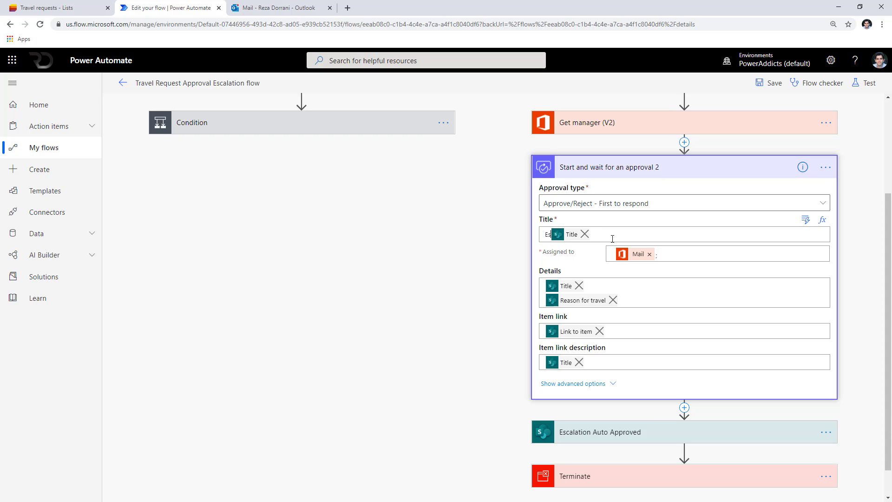
type("Request for")
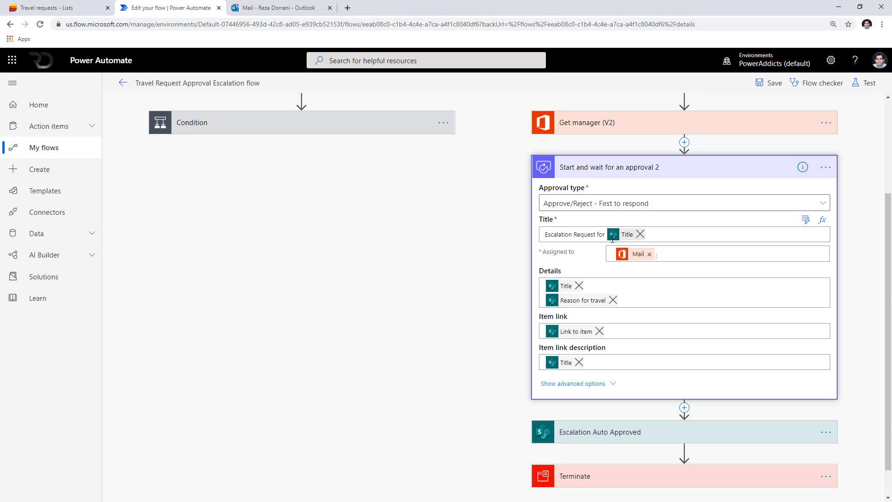
scroll(612, 238, "up", 3)
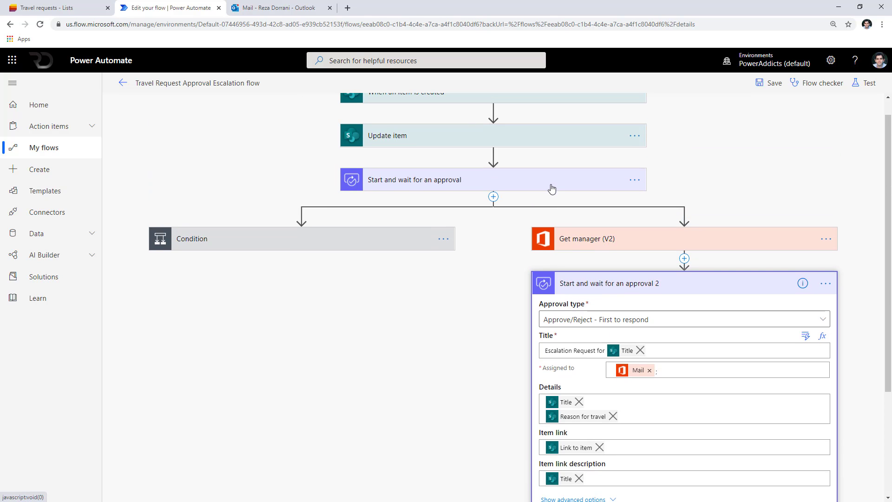
scroll(553, 185, "down", 3)
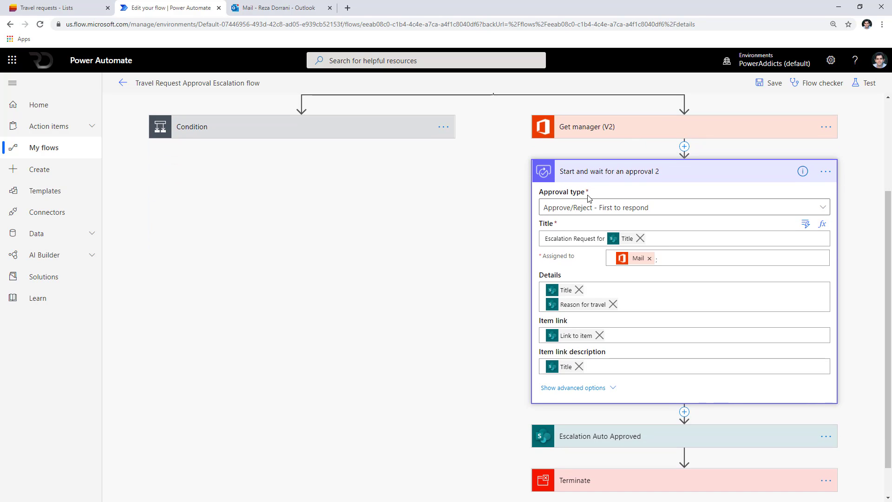
scroll(651, 405, "down", 2)
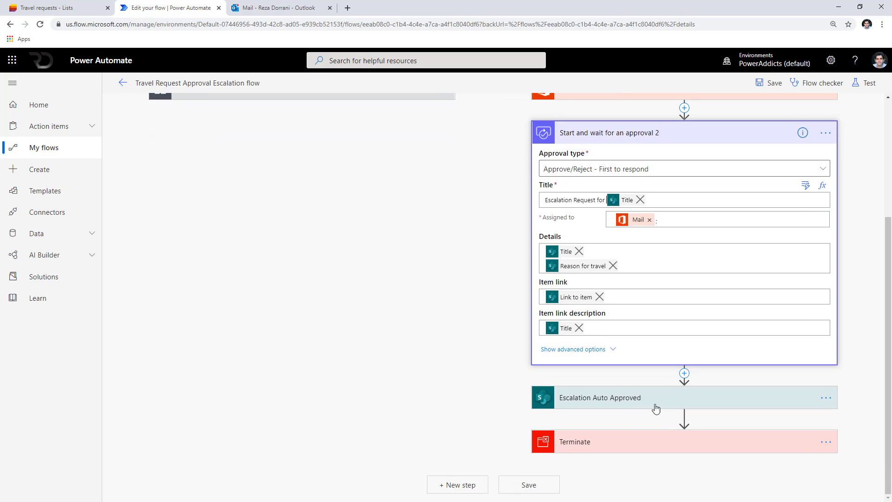
Add Condition 2 after the second approval, checking Outcome equals Approve.
left_click(684, 374)
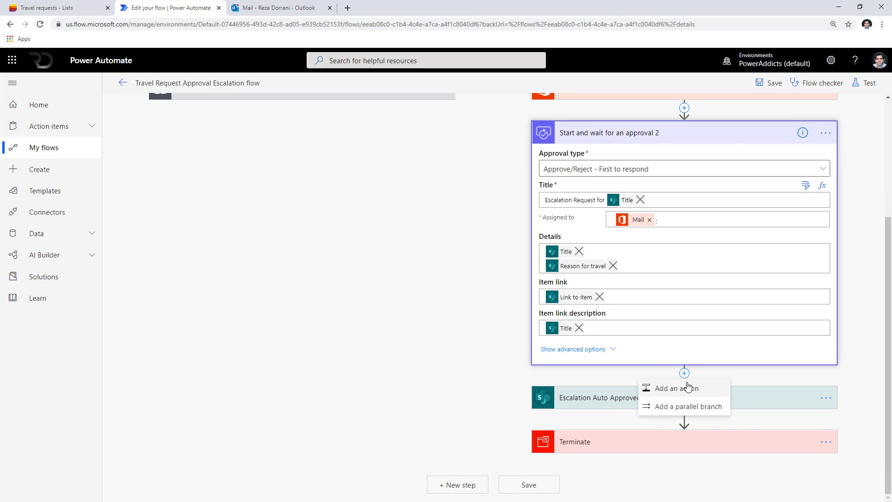
left_click(689, 388)
type("condition")
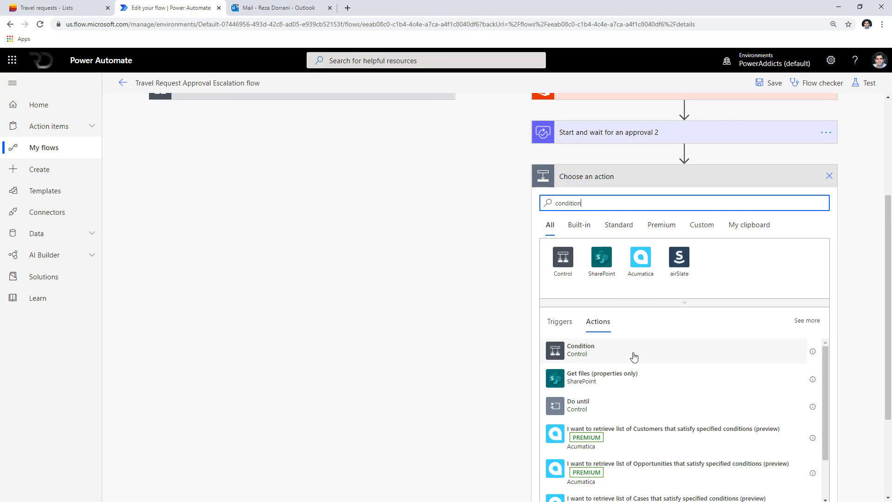
left_click(634, 352)
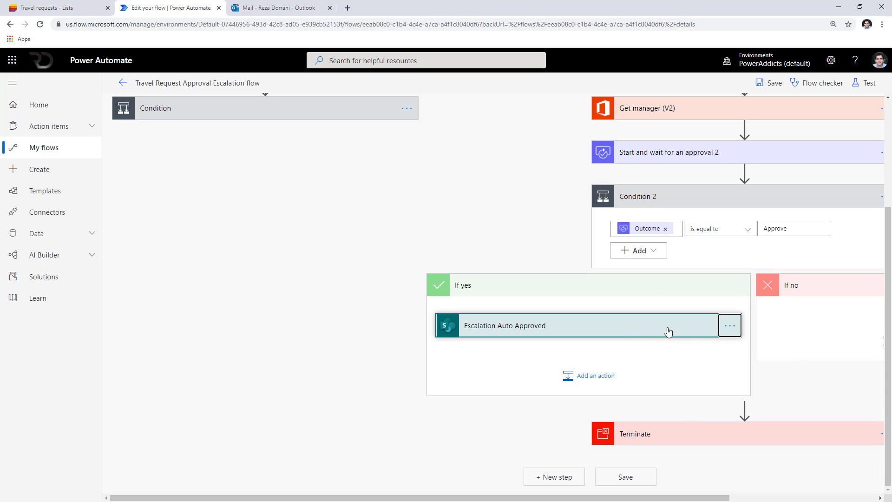
Change the update's comment to 'Approved by' followed by the responder's Approver name.
left_click(509, 331)
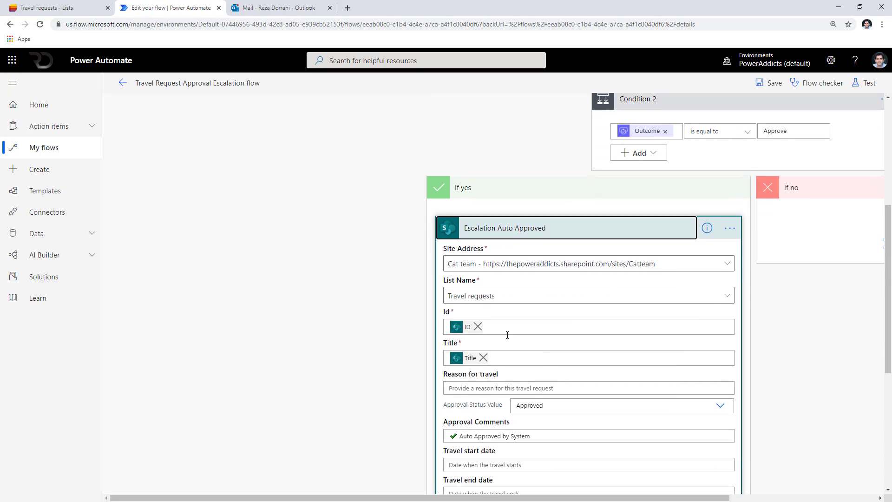
scroll(524, 307, "down", 3)
left_click_drag(536, 267, 466, 266)
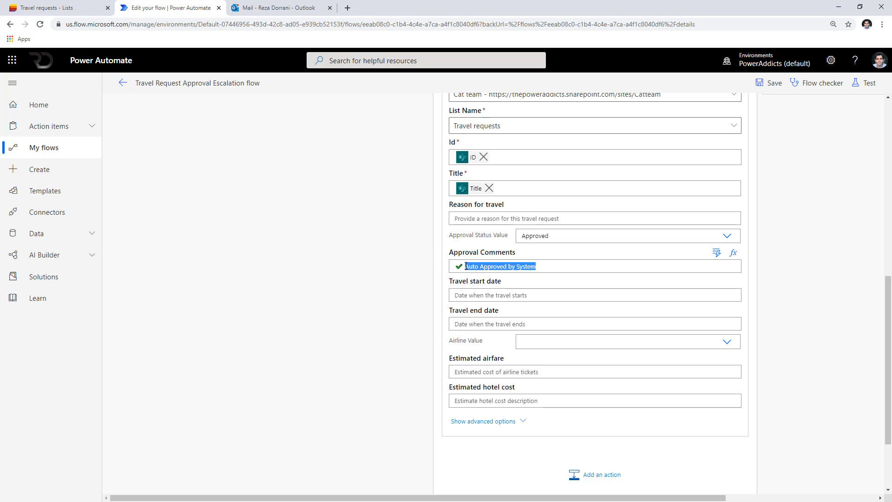
double_click(473, 267)
key("BackSpace")
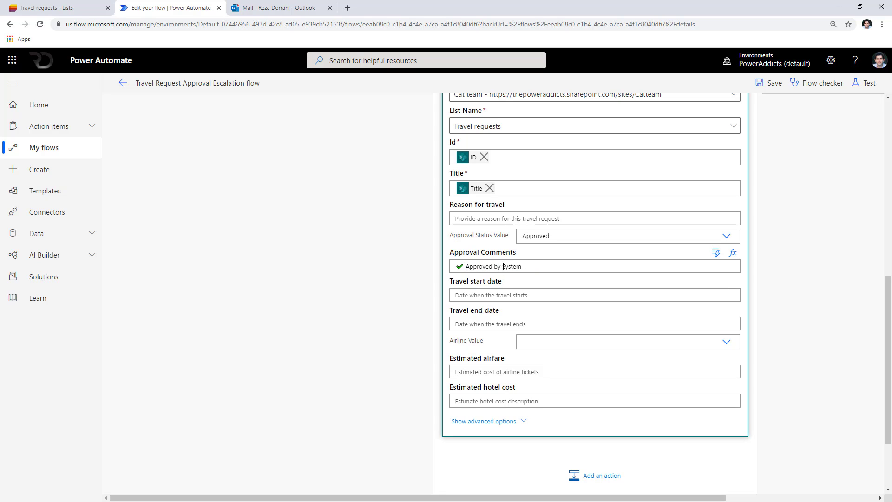
double_click(503, 266)
key("BackSpace")
left_click(716, 253)
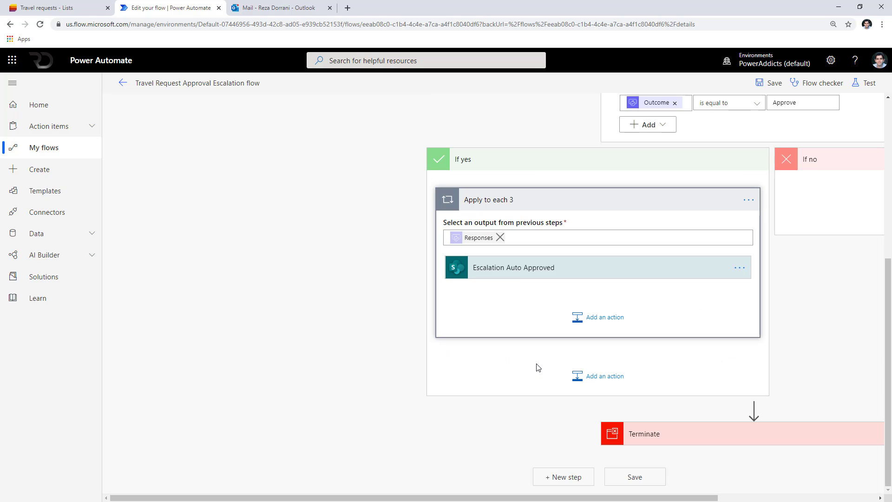
left_click(518, 275)
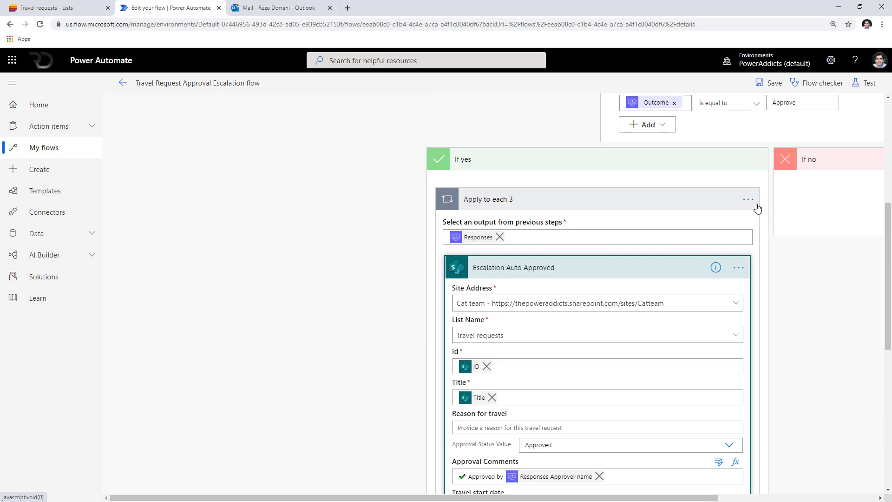
scroll(598, 360, "down", 3)
scroll(568, 367, "up", 2)
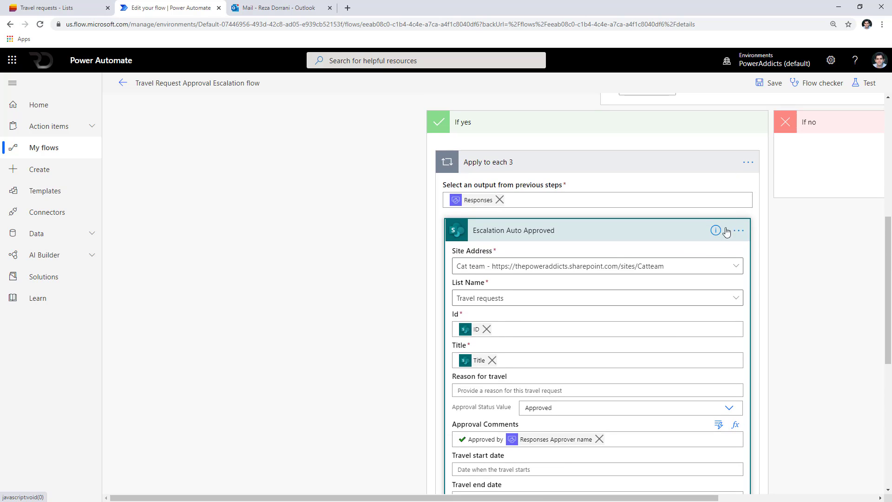
Copy the Apply to each 3 loop into If no, changing its comment to 'Rejected by'.
left_click(748, 162)
left_click(813, 167)
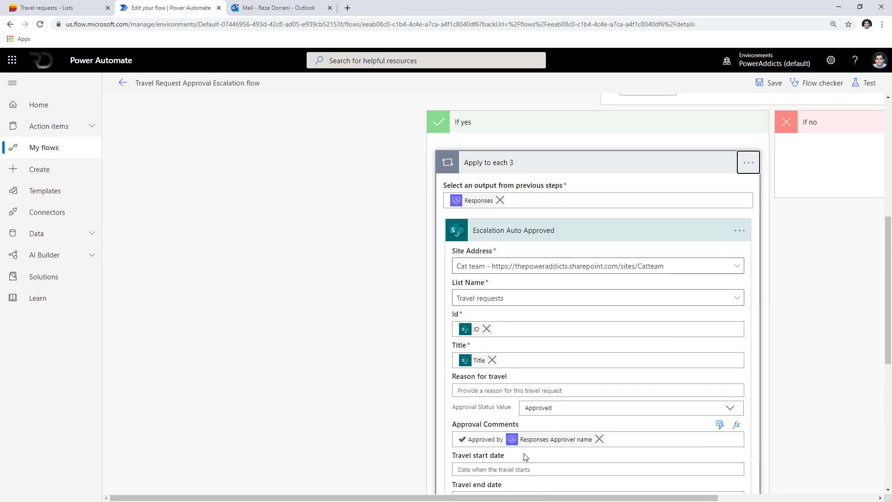
scroll(526, 457, "right", 5)
left_click(743, 192)
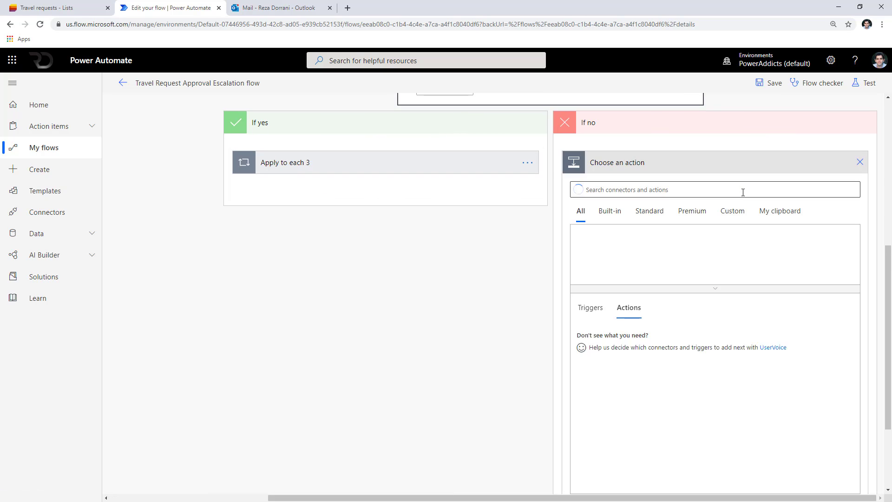
left_click(783, 211)
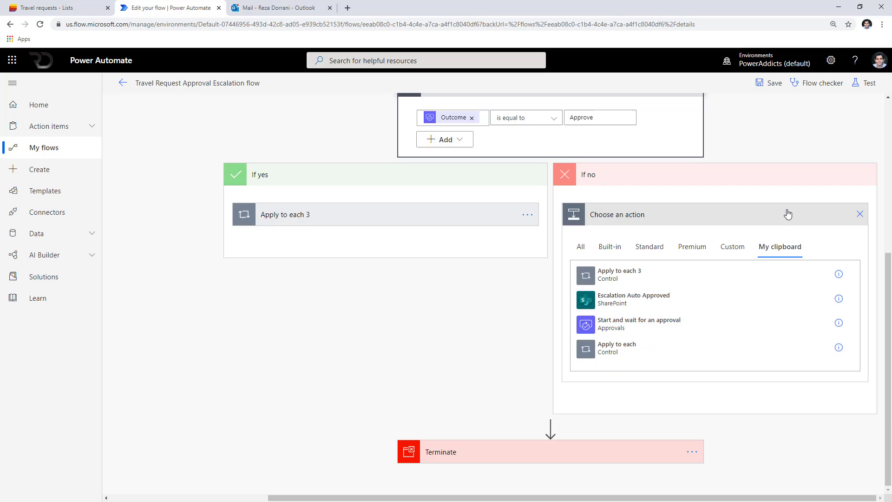
left_click(651, 278)
scroll(606, 368, "down", 6)
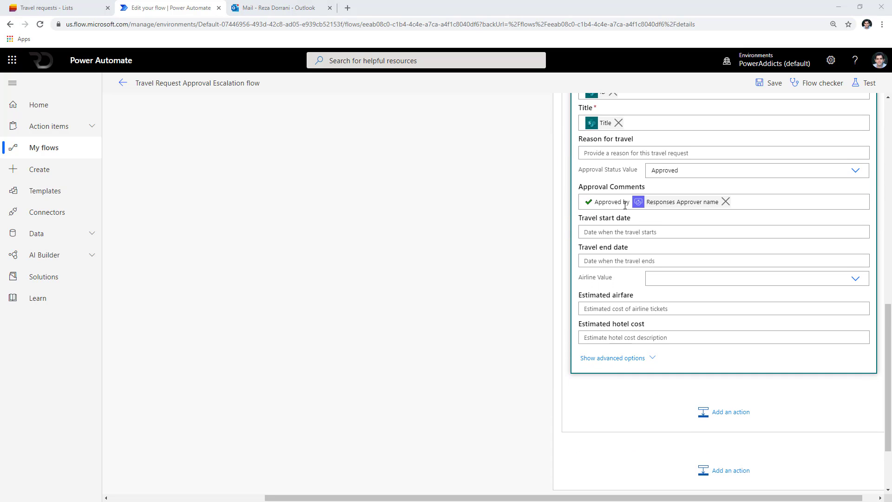
left_click_drag(622, 202, 550, 200)
type("❌ Rejected")
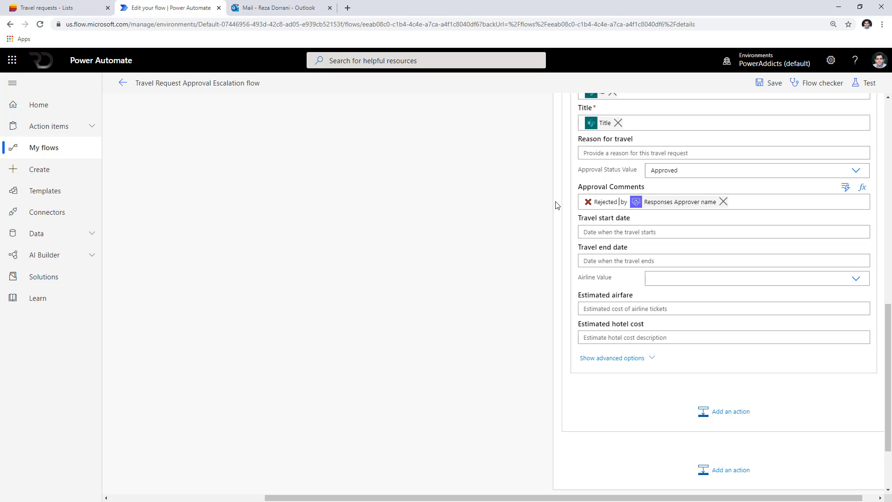
scroll(586, 276, "down", 2)
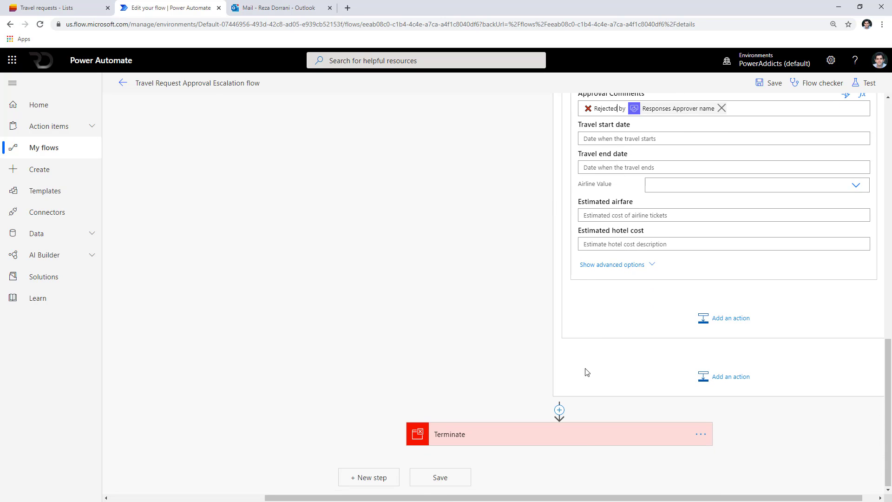
scroll(560, 442, "up", 10)
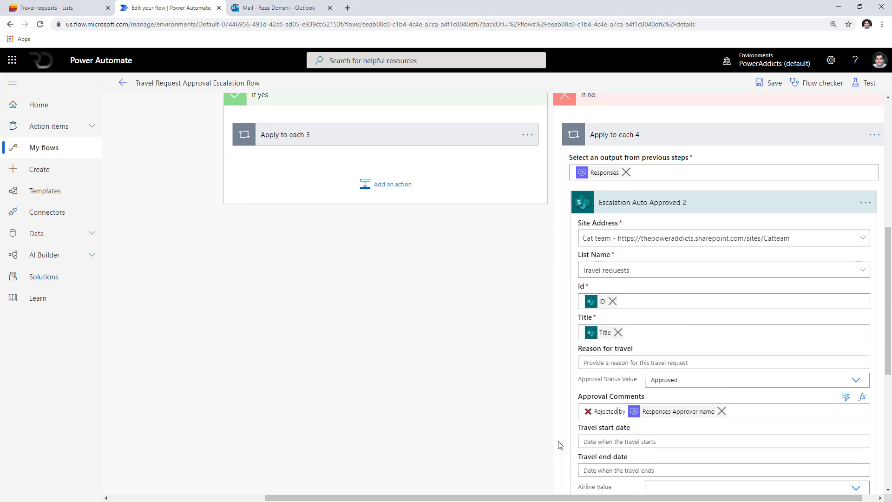
scroll(560, 442, "up", 4)
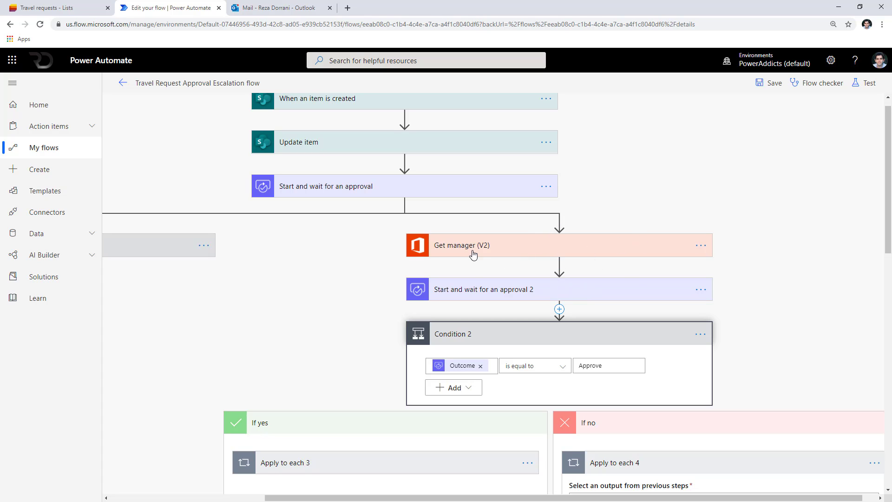
Set Get manager (V2) to run only when the first approval has timed out, not on success.
left_click(701, 245)
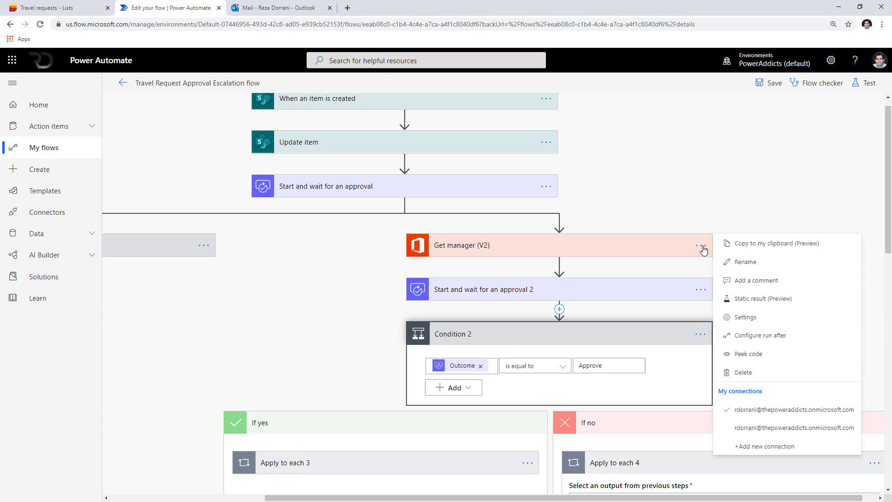
left_click(767, 336)
left_click(570, 267)
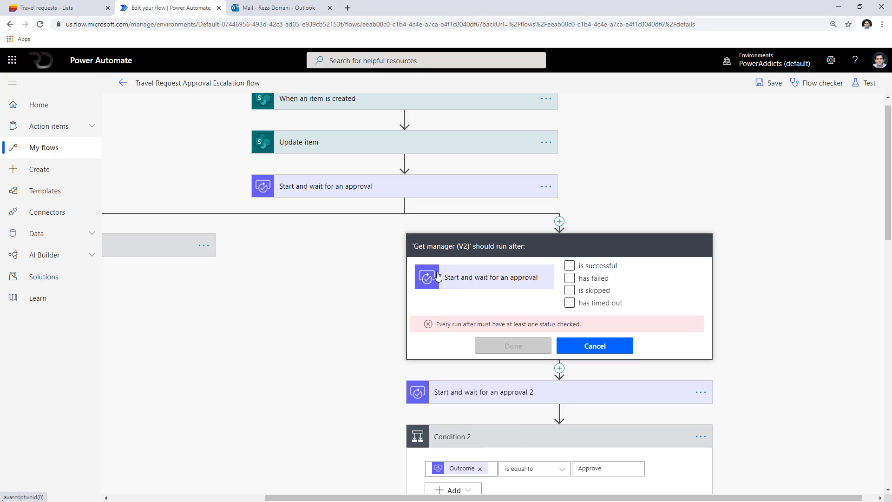
left_click(570, 303)
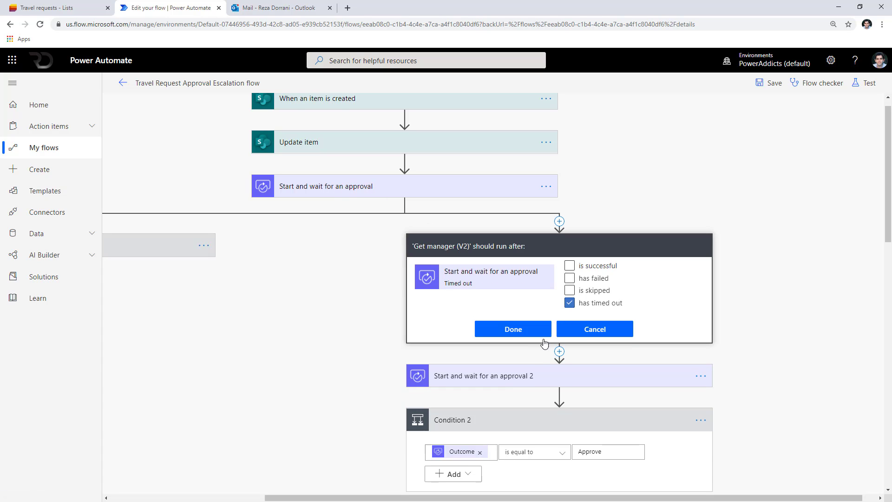
left_click(515, 331)
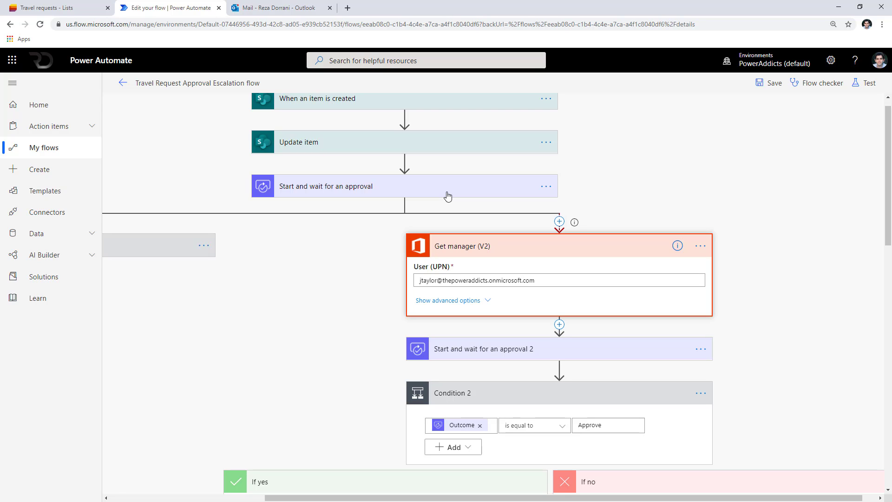
Expand and collapse the first Condition to review its rule.
left_click_drag(372, 498, 218, 497)
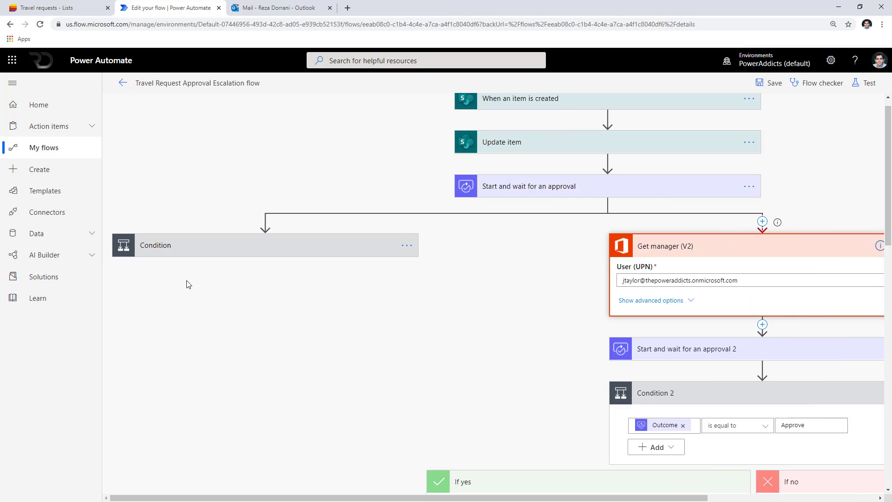
left_click(193, 251)
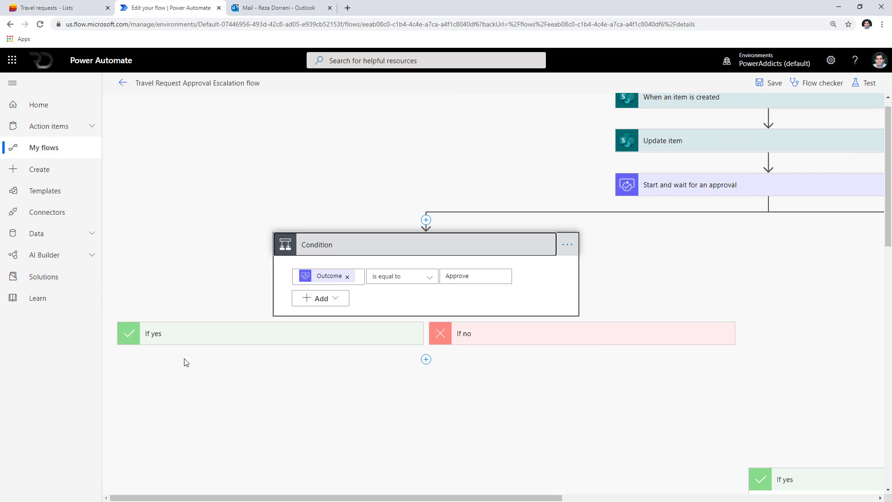
left_click(434, 253)
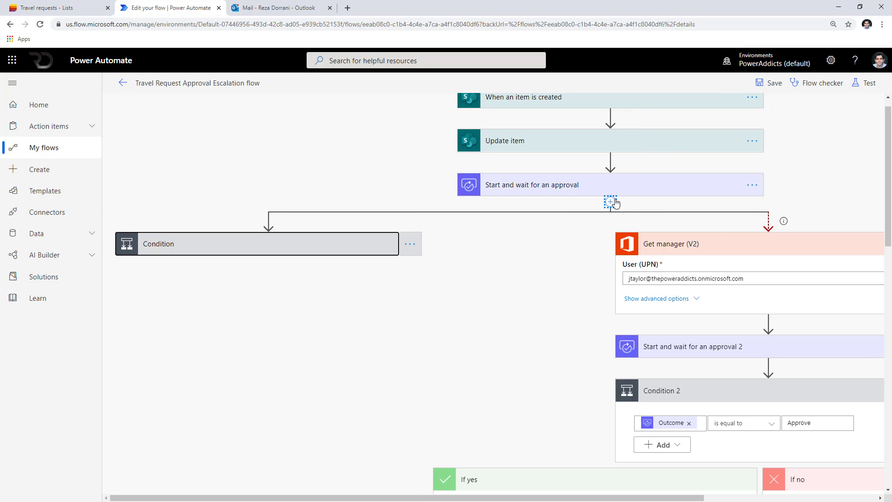
Review 'Start and wait for an approval 2' and Condition 2, then save the escalation flow.
left_click_drag(694, 499, 775, 501)
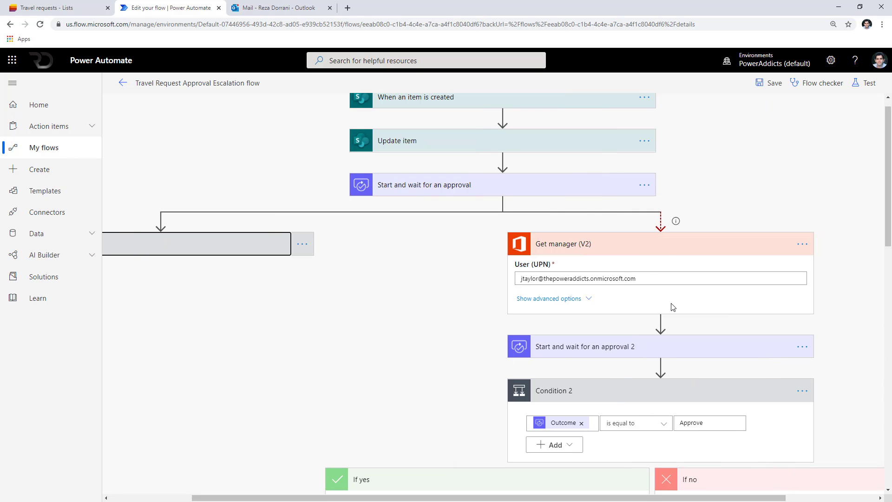
left_click(653, 355)
scroll(652, 361, "down", 1)
scroll(653, 364, "down", 2)
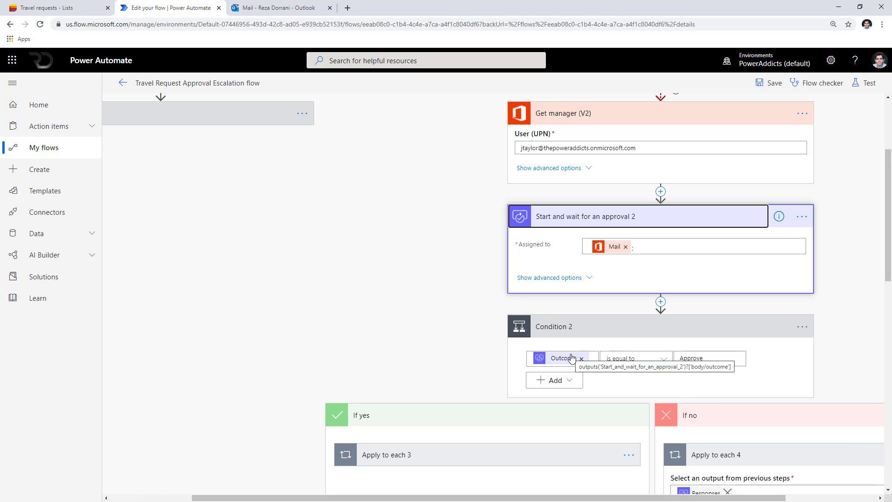
left_click(762, 83)
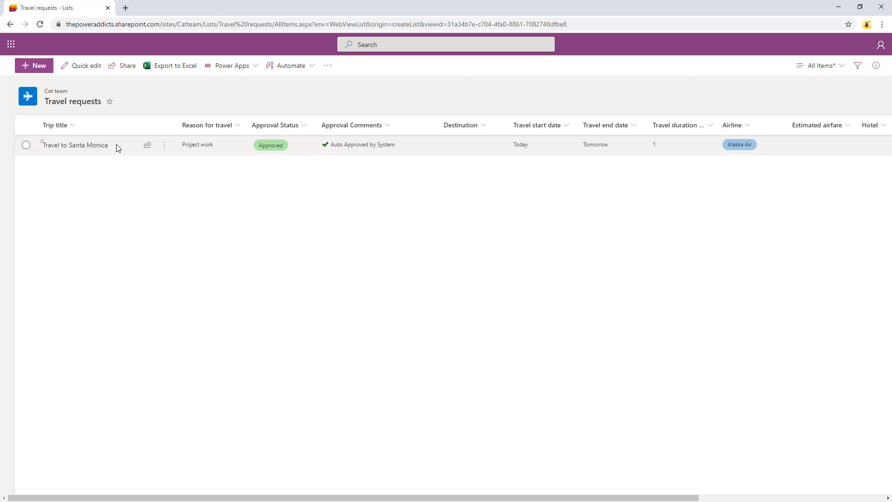
Add a Travel to Houston request with status New and airline Southwest, and select its row.
left_click(41, 69)
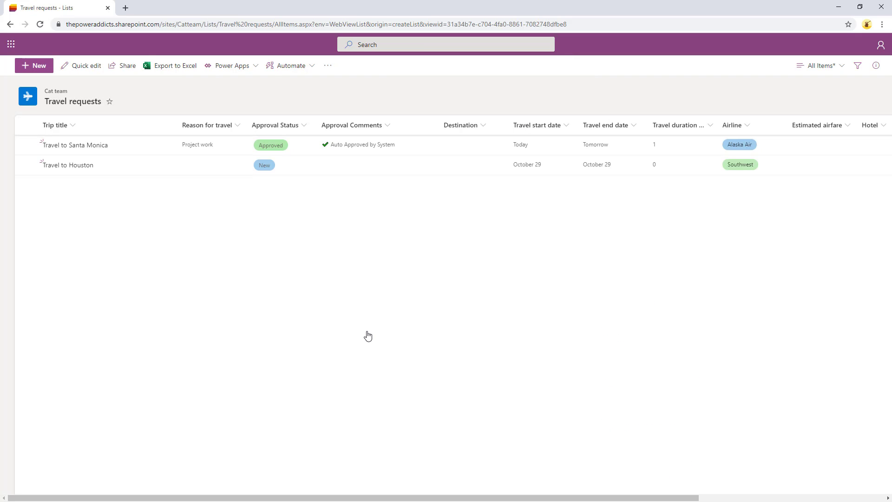
left_click(26, 165)
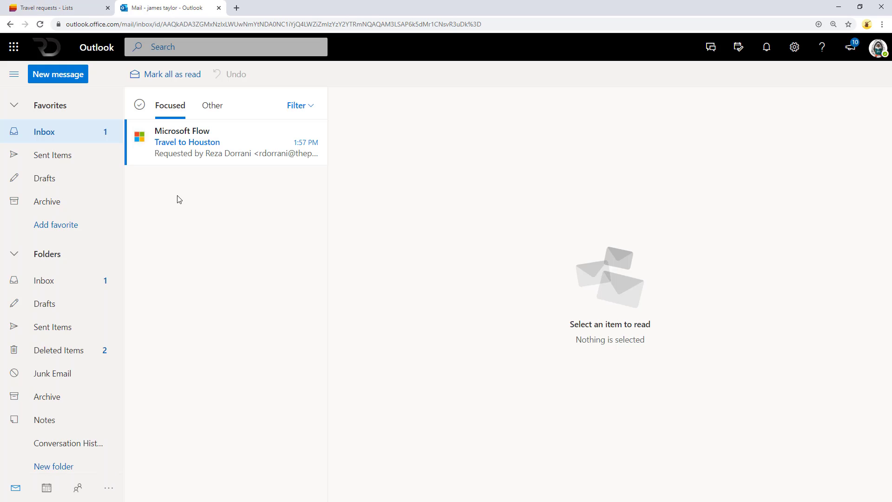
Open the Travel to Houston approval email without answering it, then switch to the run history.
left_click(192, 156)
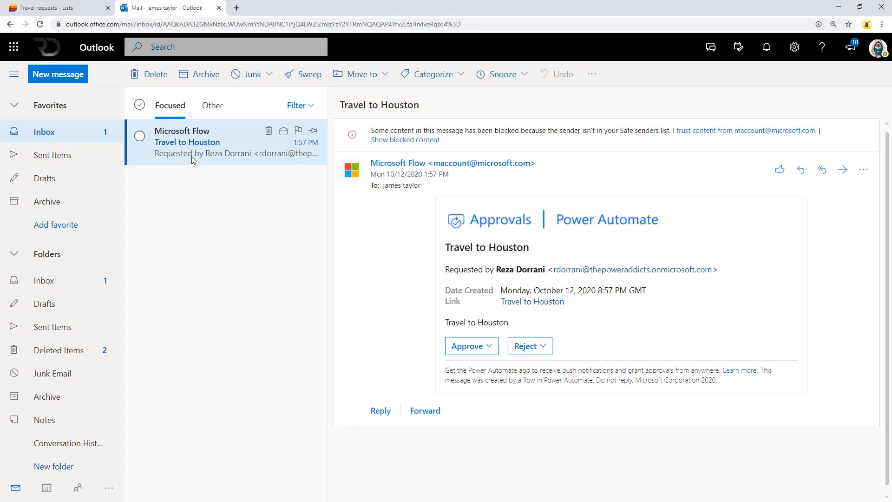
left_click(544, 345)
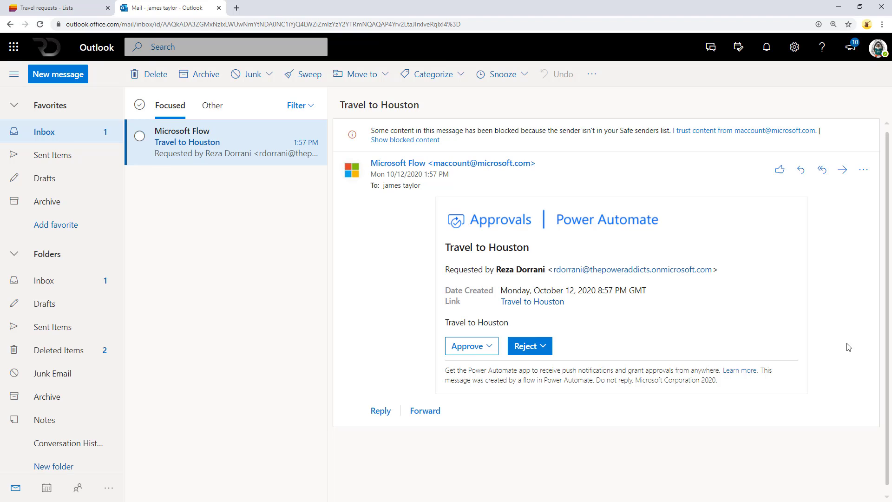
key("alt+Tab")
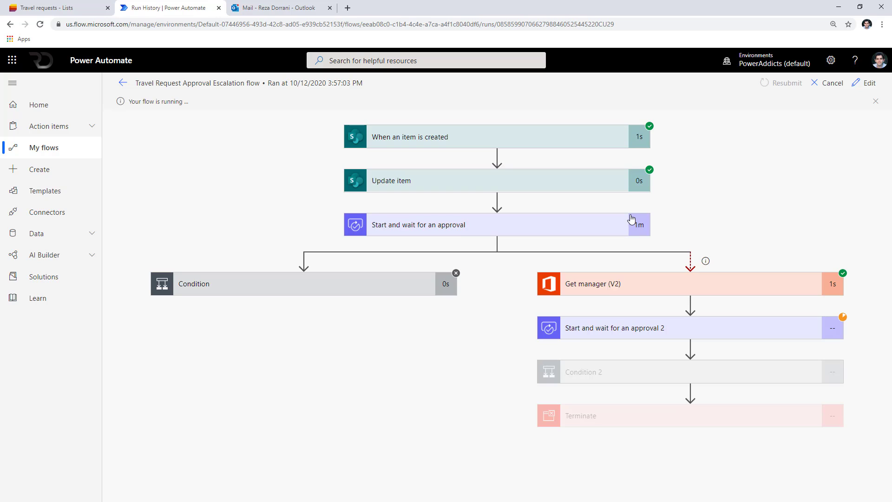
Inspect the Get manager and pending second approval run details, then open the Houston escalation email.
left_click(651, 288)
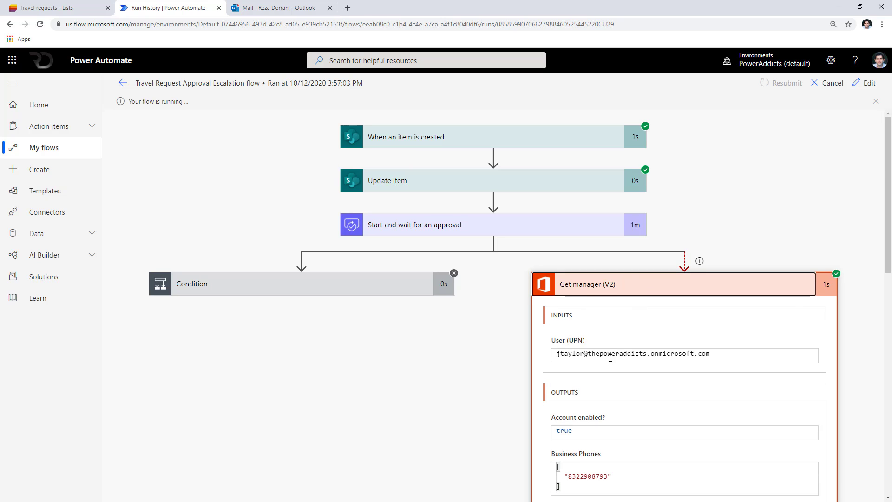
scroll(611, 358, "down", 3)
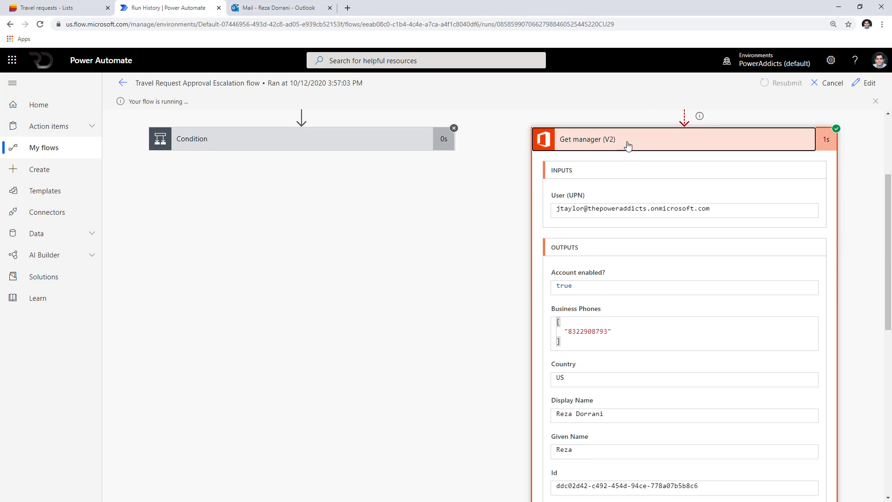
left_click(628, 146)
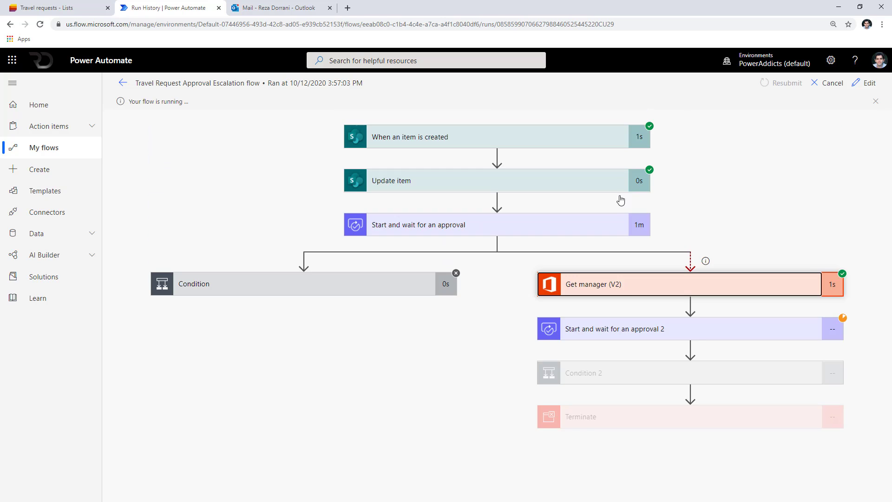
left_click(620, 334)
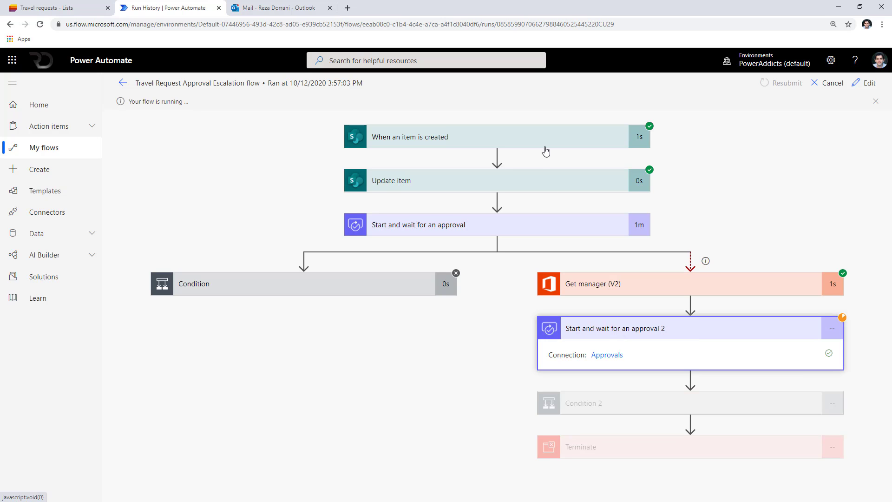
left_click(259, 8)
left_click(186, 137)
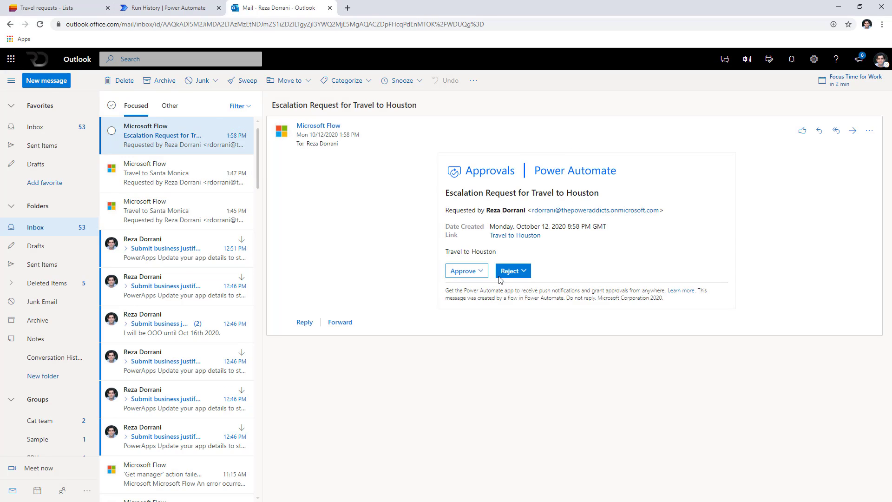
Approve the Houston escalation request with the comment 'ok' and return to the run history.
left_click(480, 277)
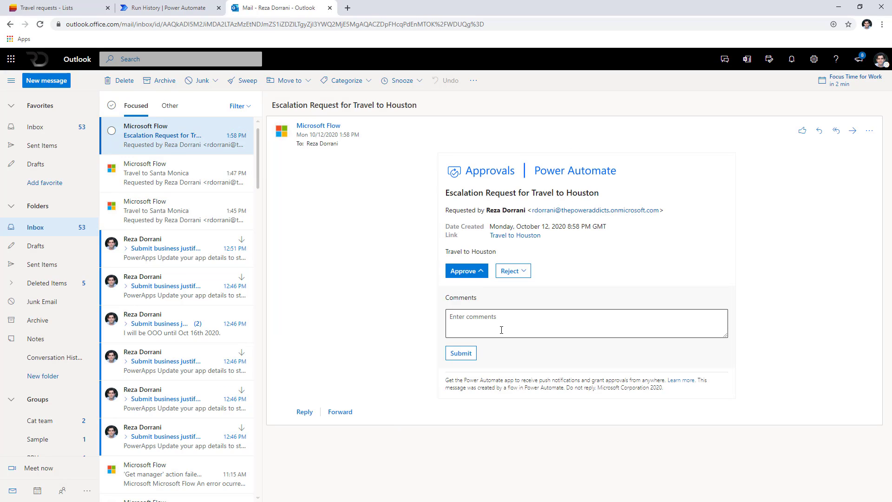
left_click(485, 318)
type("ok")
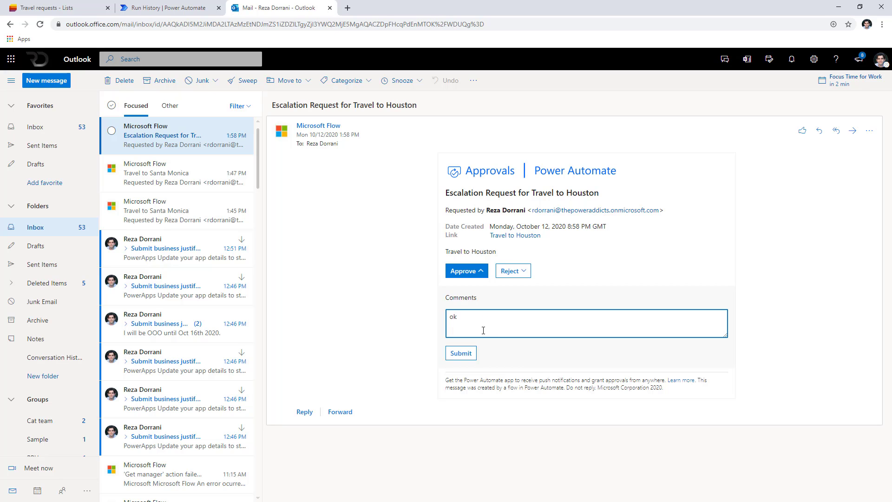
left_click(470, 354)
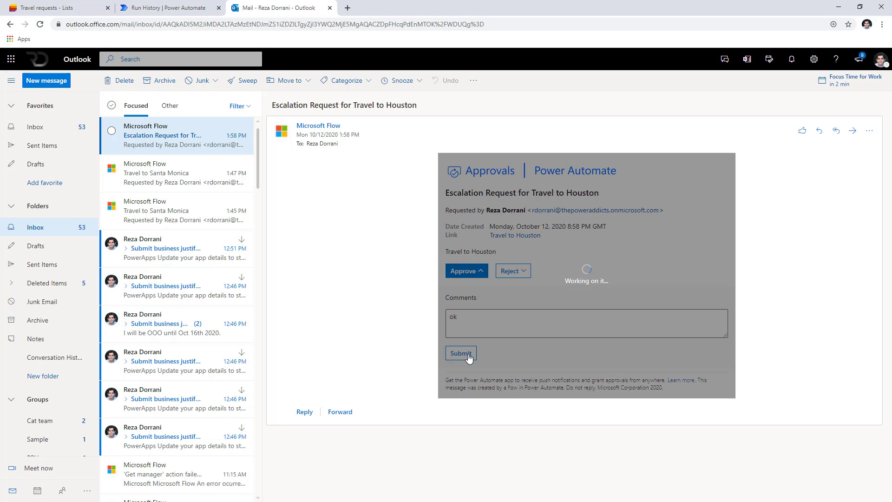
left_click(178, 7)
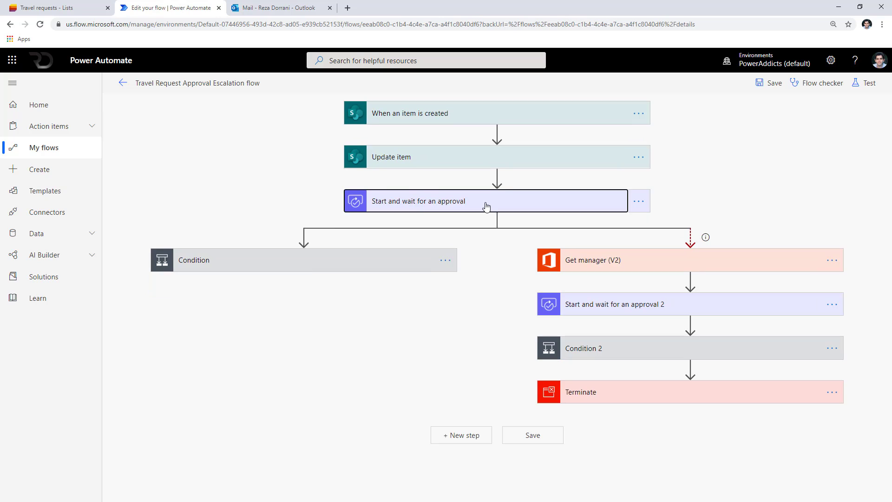
Edit the flow and assign the first approval to a directory user, checking the mailbox meanwhile.
left_click(459, 204)
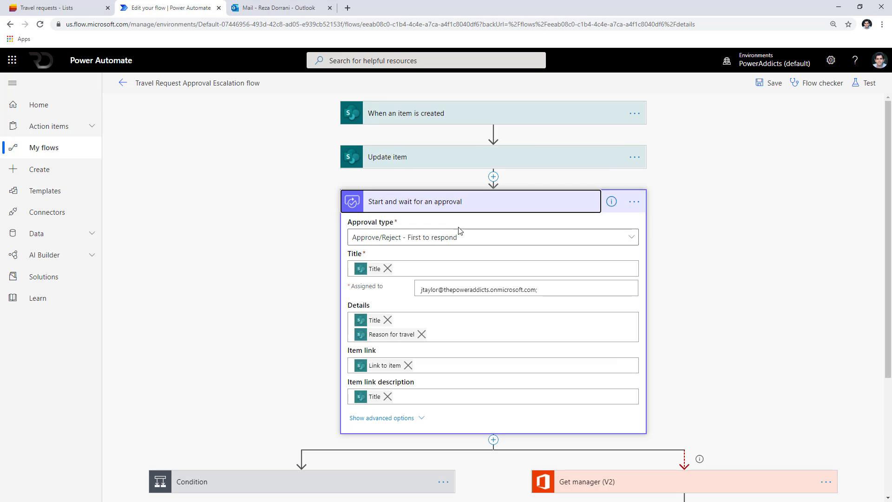
left_click_drag(557, 288, 308, 299)
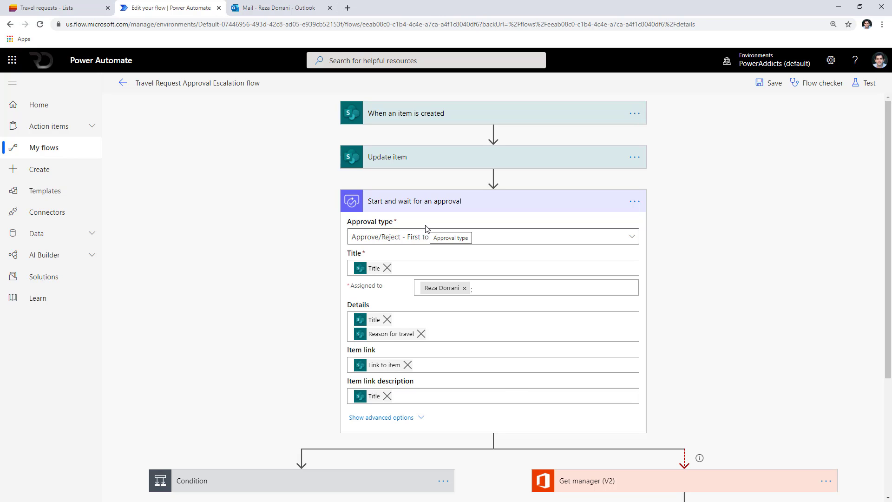
left_click(279, 7)
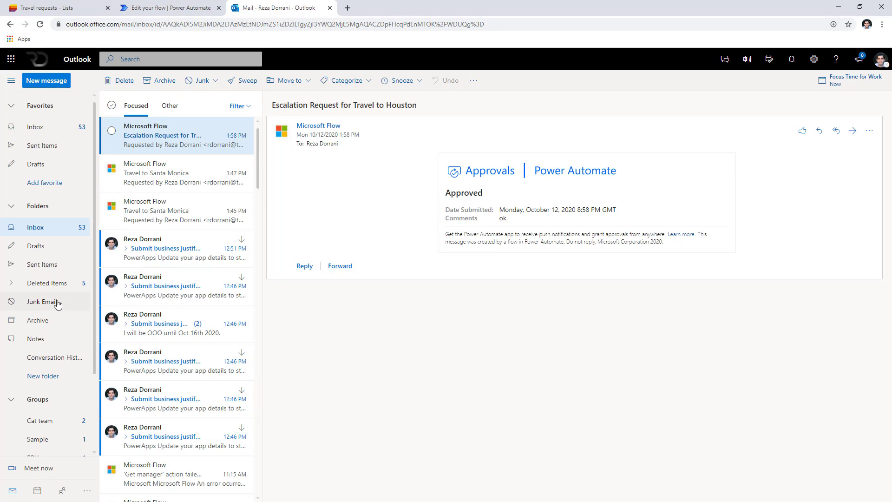
left_click(164, 10)
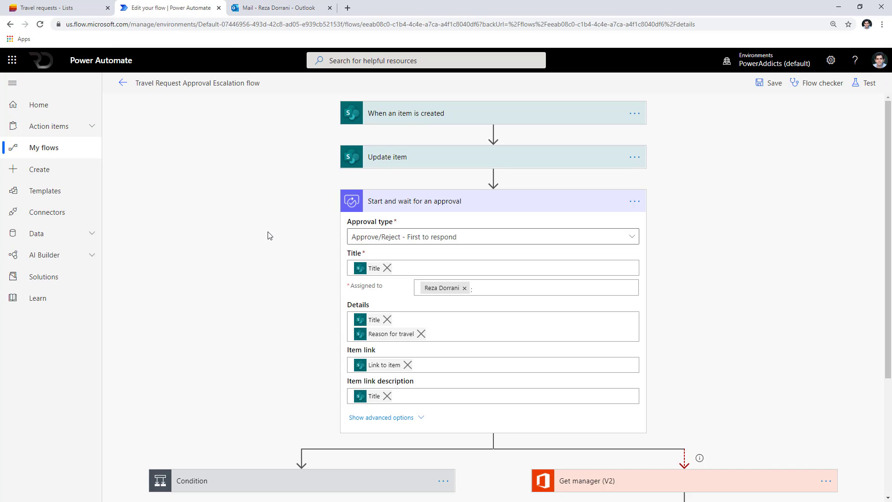
Insert a Get mail tips for a mailbox (V2) action after Update item.
left_click(494, 176)
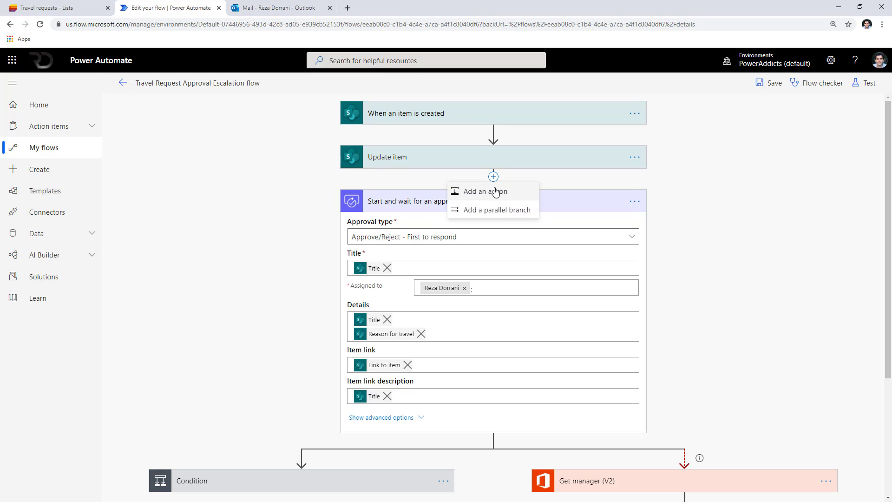
left_click(495, 192)
type("ma")
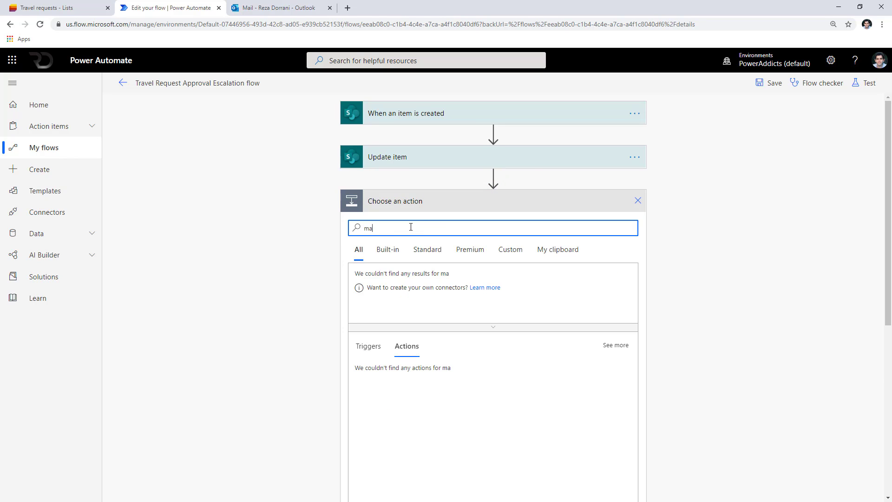
type("il tips")
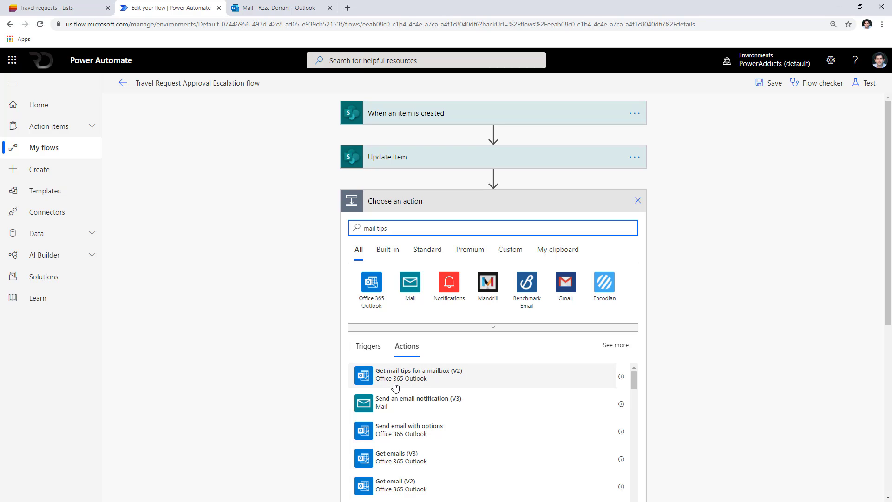
left_click(436, 381)
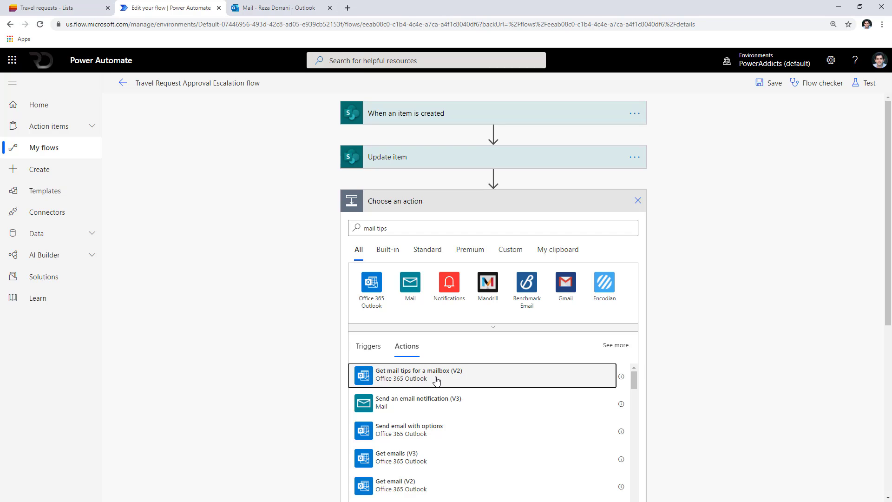
left_click(402, 242)
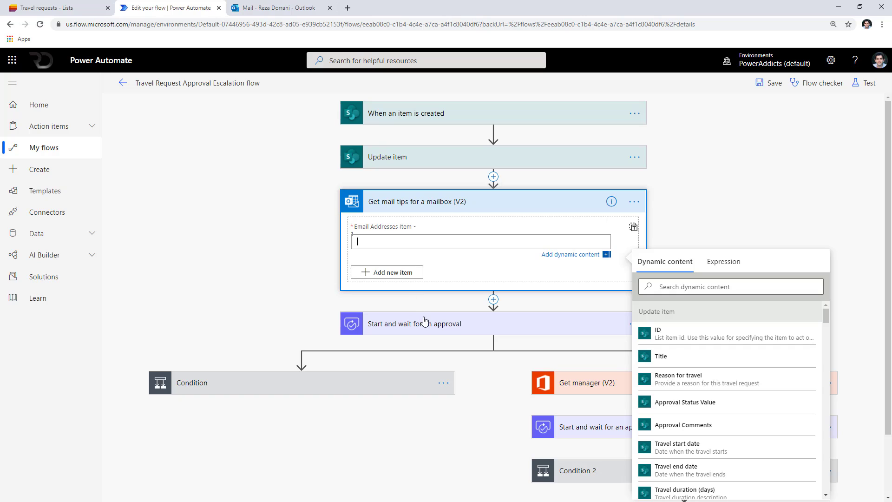
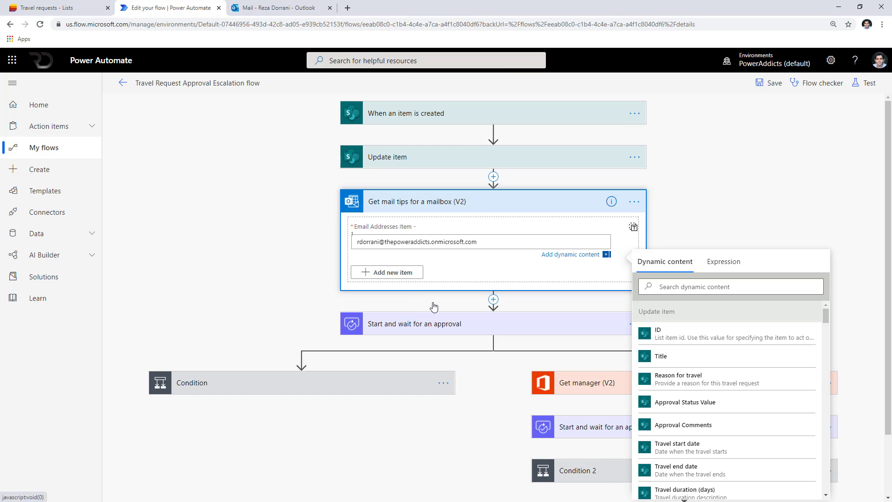
Enter the requester's e-mail address as the mail tips mailbox.
left_click_drag(494, 241, 325, 250)
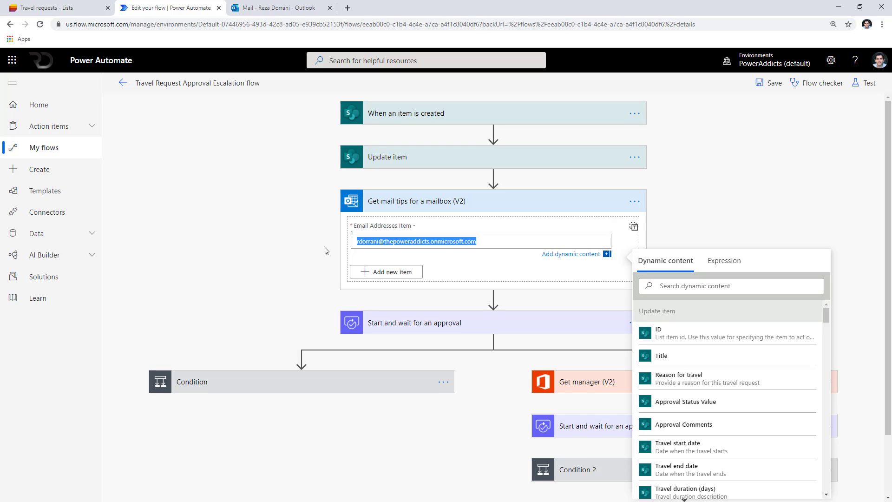
left_click(326, 250)
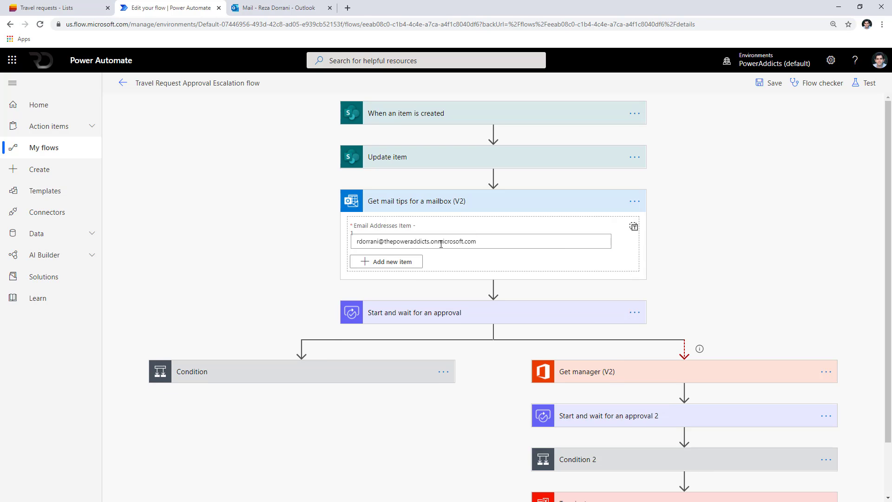
Delete the first approval step and all its branches, leaving Get mail tips as the last step.
left_click(442, 274)
left_click(639, 245)
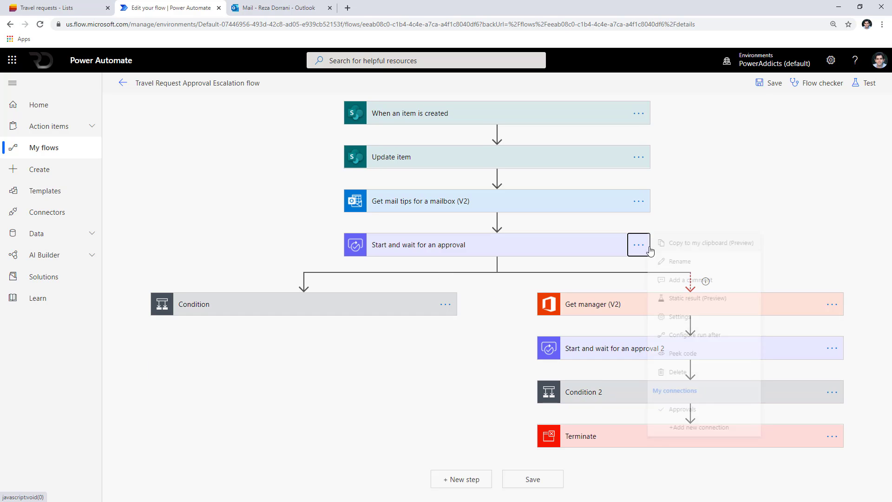
left_click(660, 371)
left_click(464, 298)
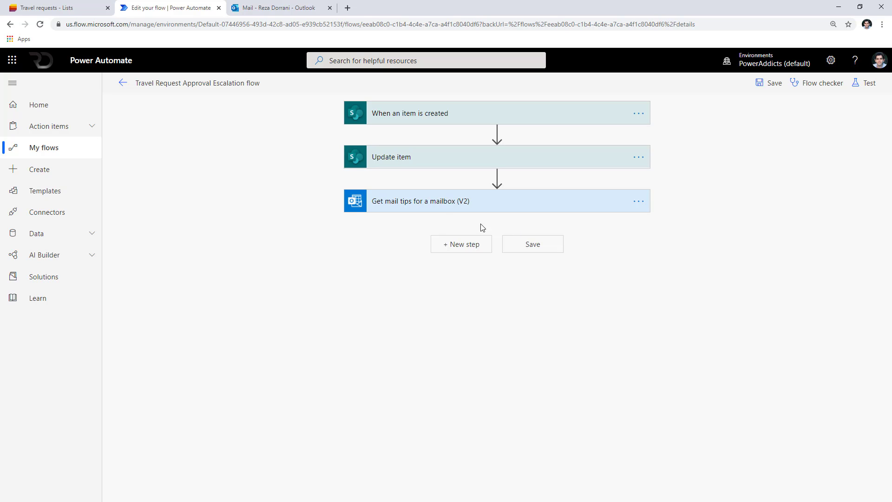
left_click(440, 208)
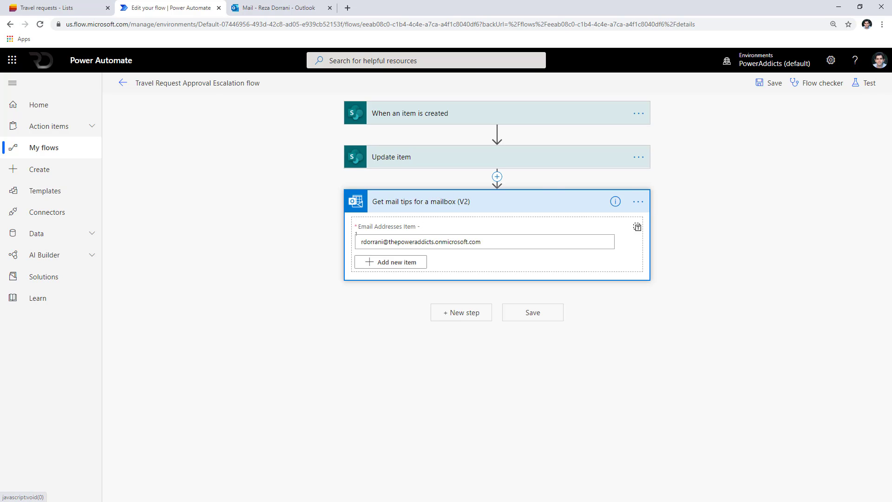
Test the flow using previous-run data and select the Get mail tips output JSON.
left_click(866, 84)
left_click(740, 133)
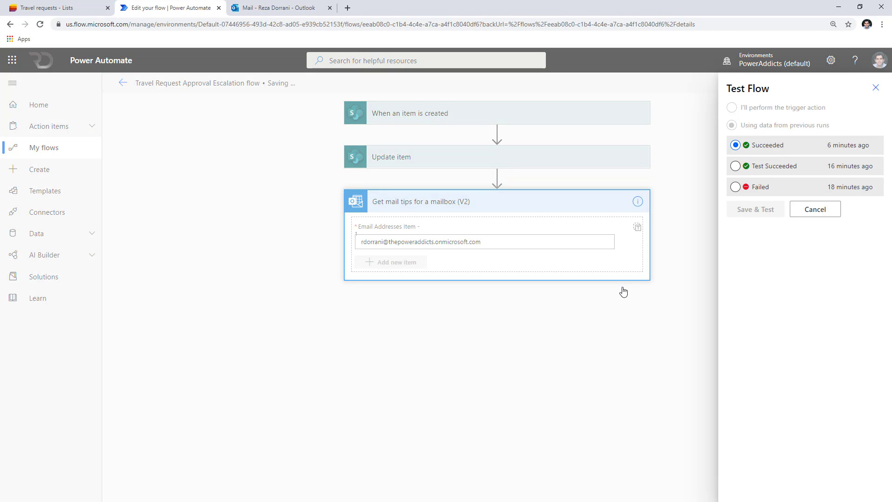
left_click(438, 228)
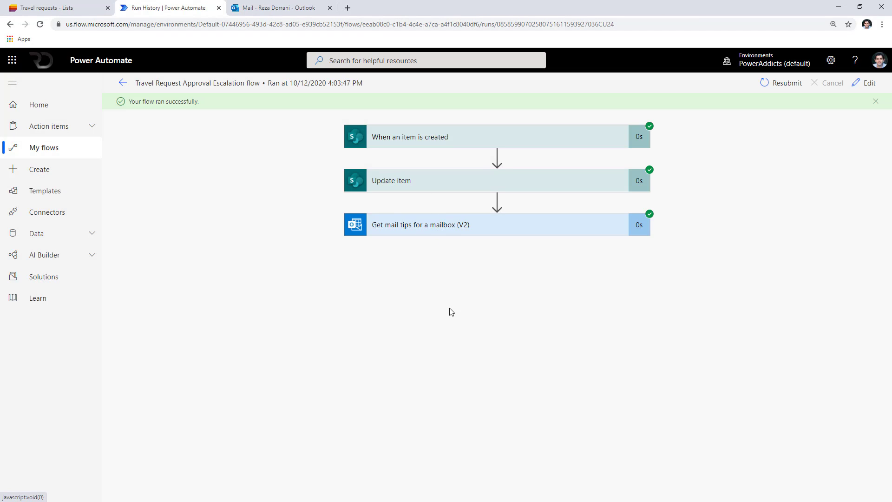
scroll(422, 326, "down", 1)
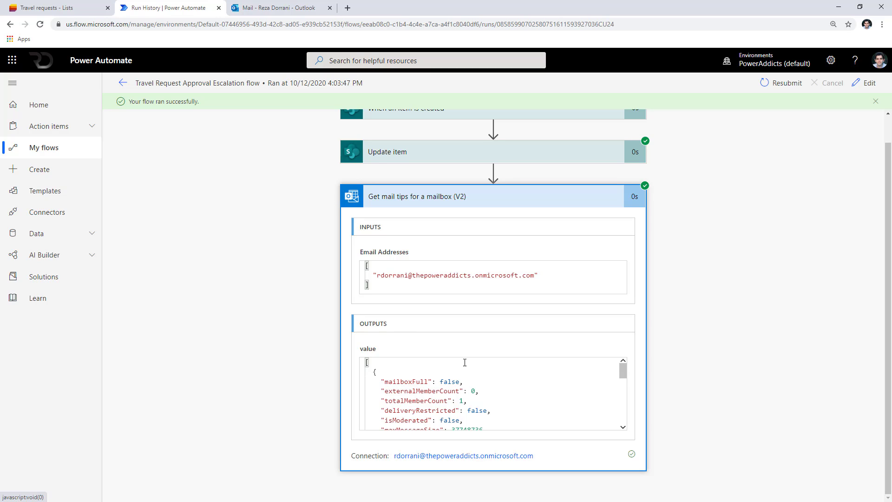
scroll(437, 403, "up", 1)
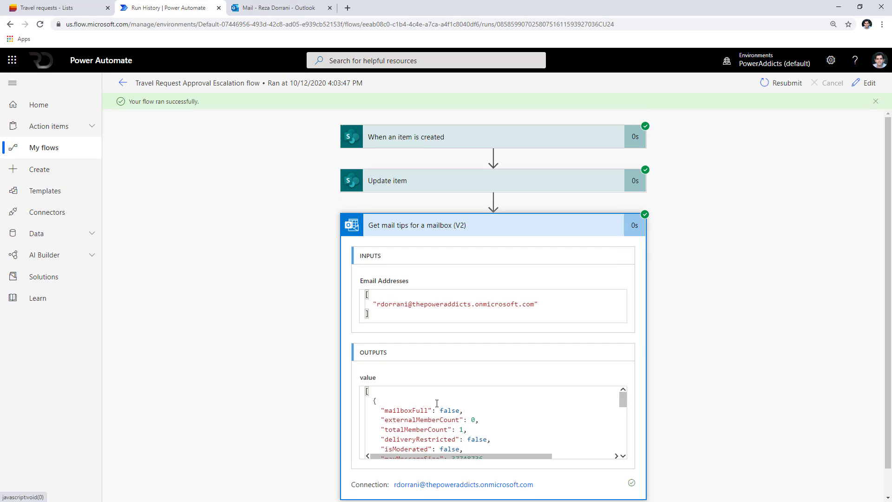
double_click(369, 380)
left_click(421, 419)
key("ctrl+a")
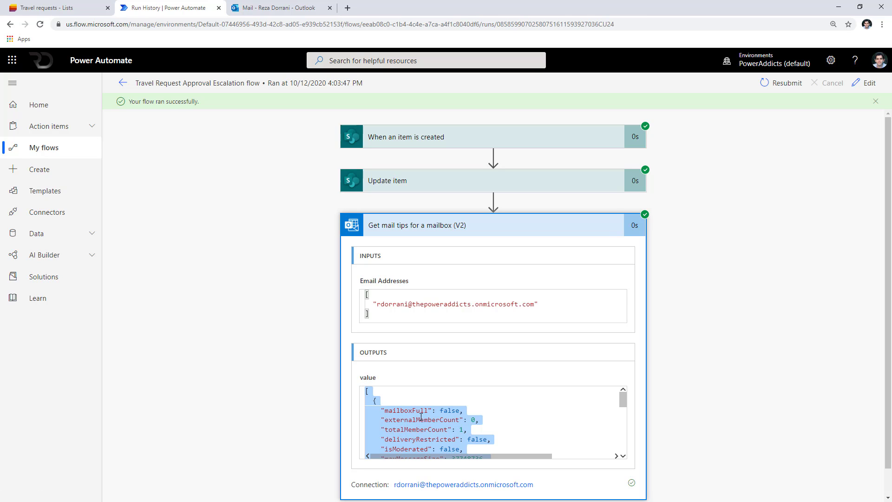
left_click(421, 418)
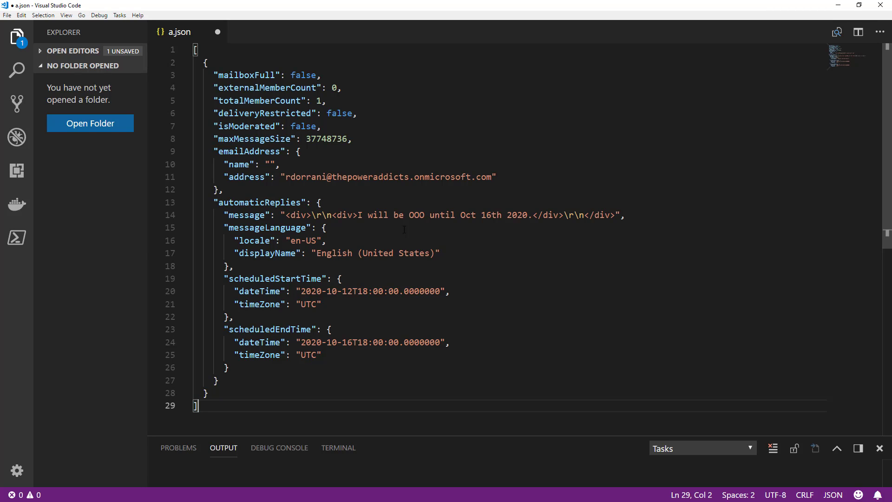
scroll(404, 230, "down", 2)
scroll(404, 229, "up", 2)
left_click(205, 63)
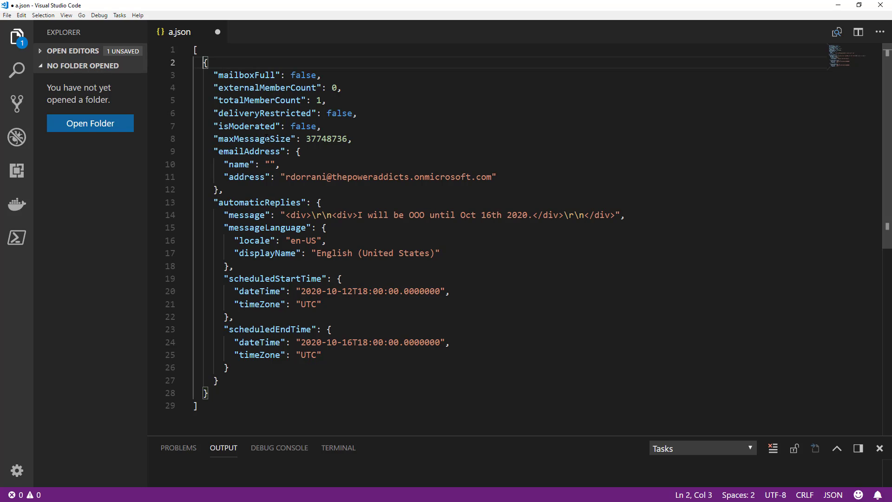
left_click(293, 153)
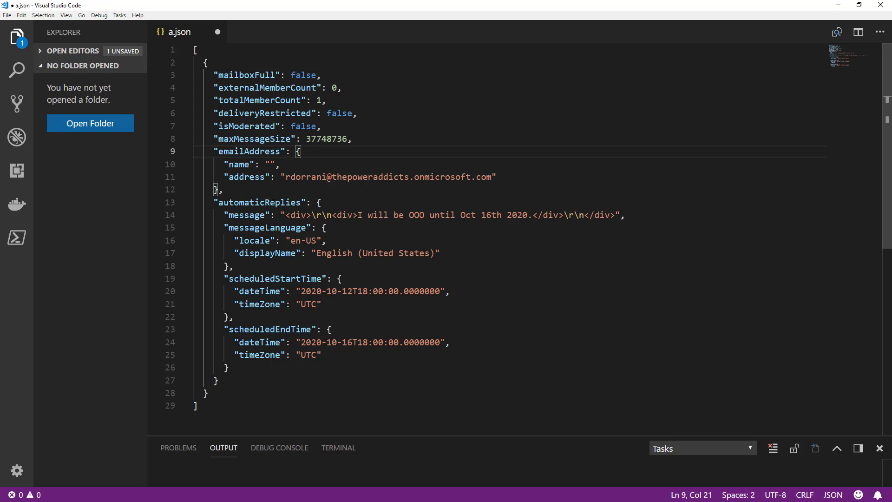
double_click(231, 204)
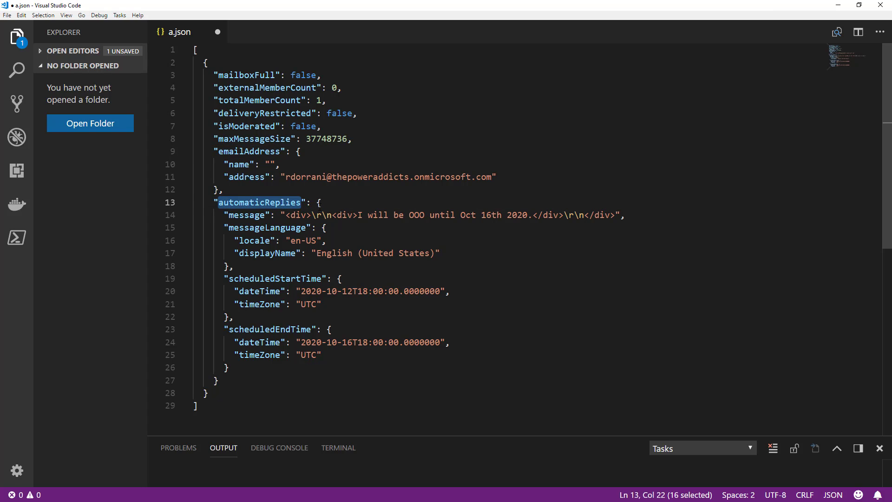
left_click(318, 203)
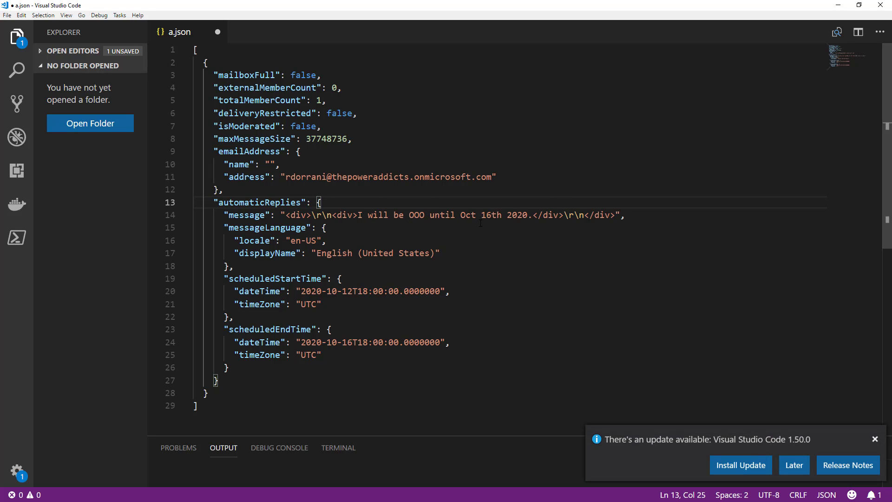
left_click(875, 439)
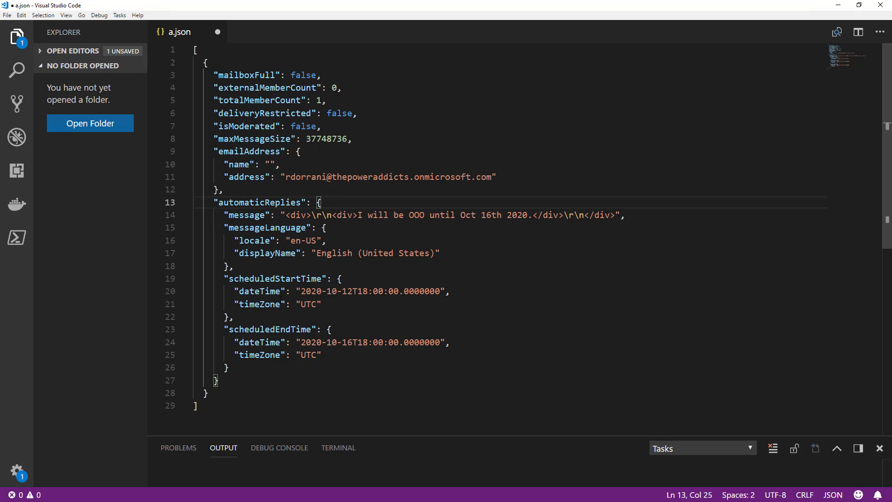
double_click(272, 278)
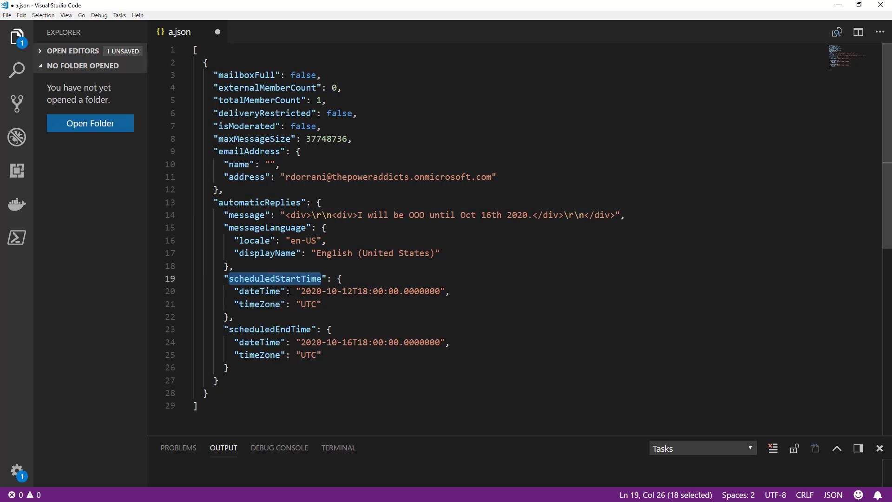
double_click(292, 330)
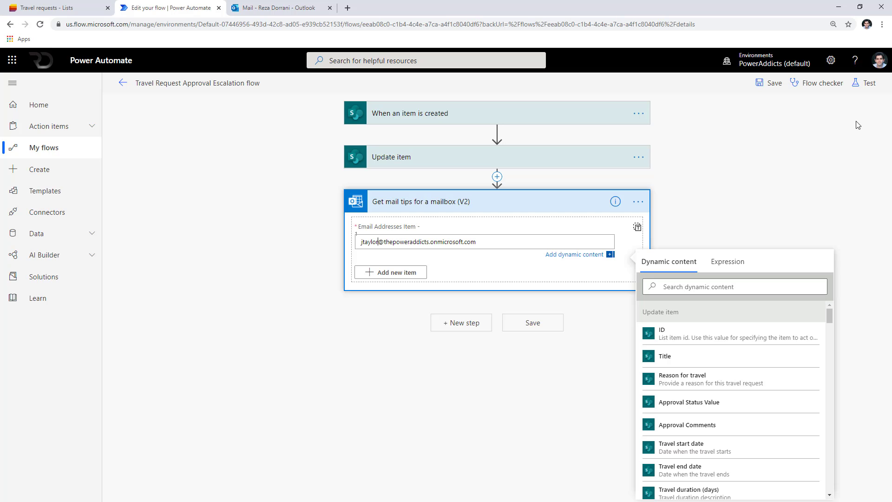
Save and retest the flow using trigger data from a previous run.
left_click(867, 84)
left_click(732, 125)
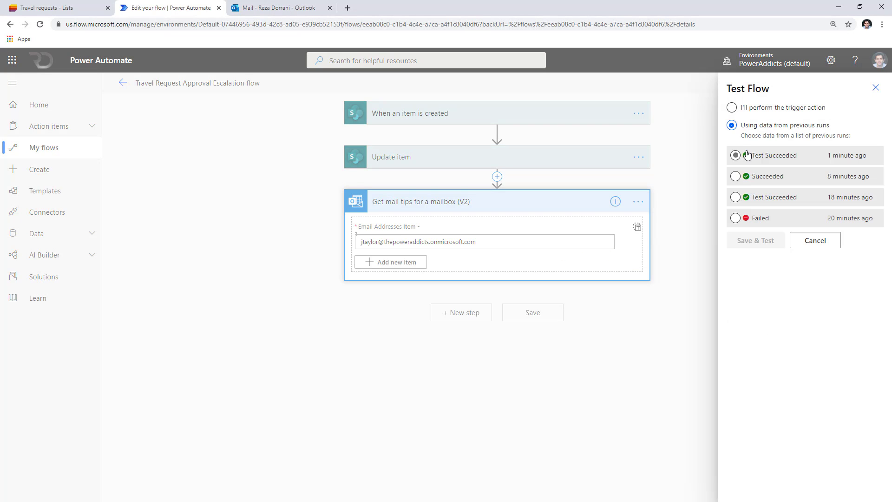
left_click(758, 231)
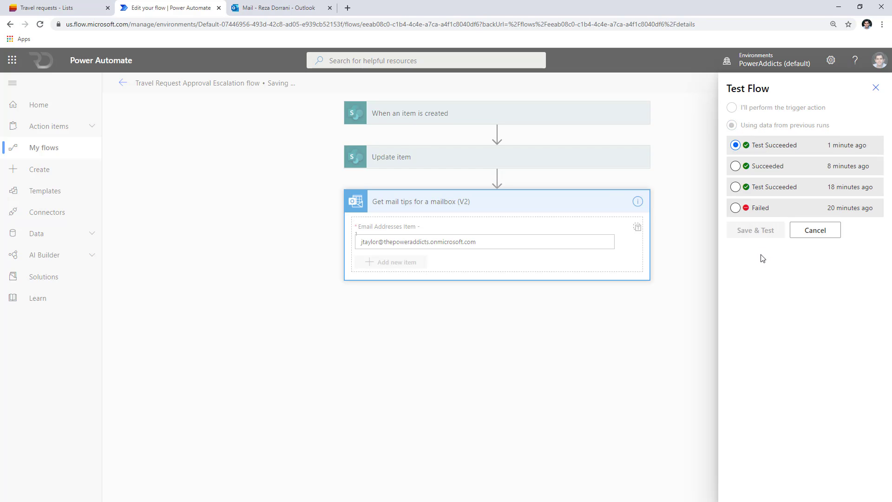
Inspect the Get mail tips output and highlight the empty automaticReplies message value.
left_click(480, 226)
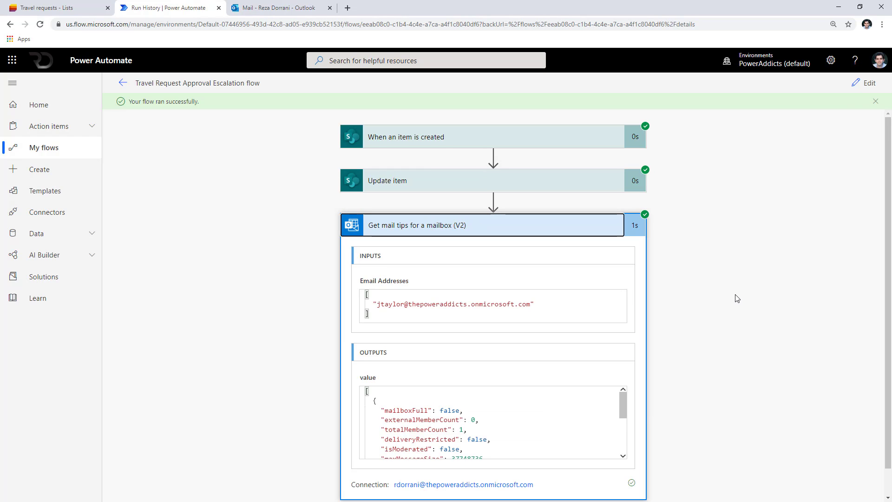
scroll(737, 298, "down", 1)
left_click_drag(624, 378, 629, 412)
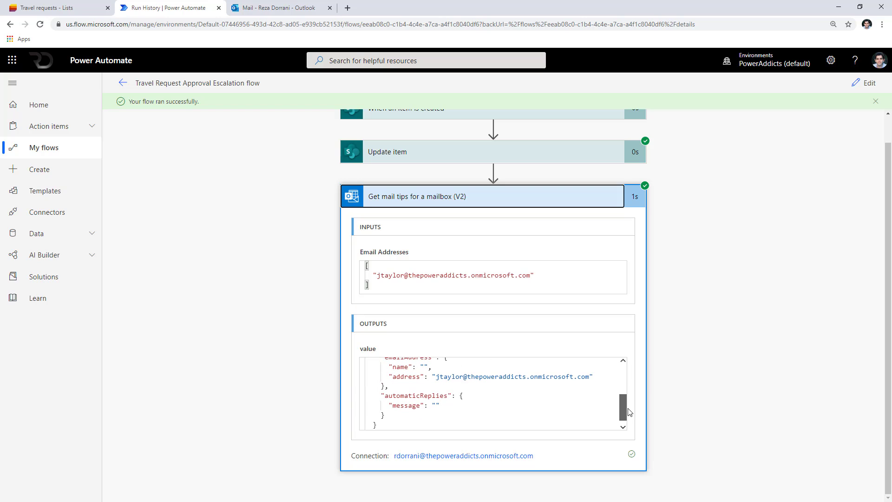
double_click(438, 395)
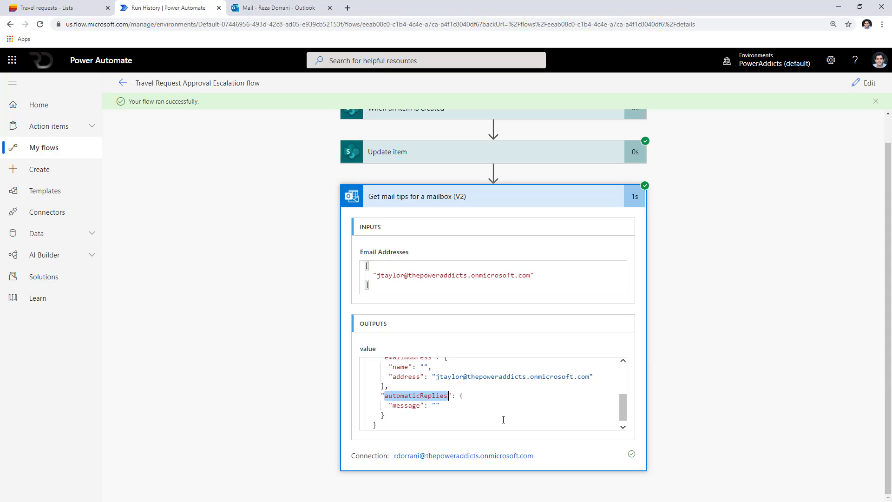
scroll(504, 419, "down", 1)
left_click(431, 410)
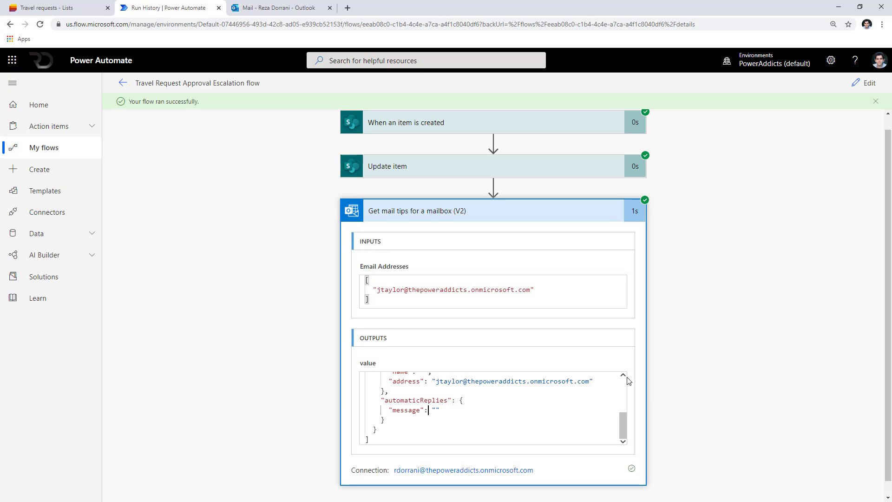
double_click(406, 412)
left_click(419, 420)
double_click(401, 412)
double_click(435, 411)
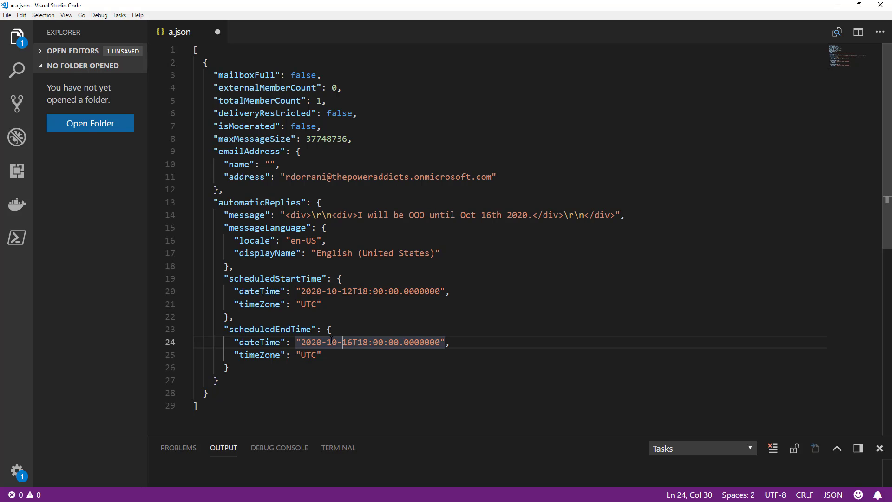
double_click(344, 342)
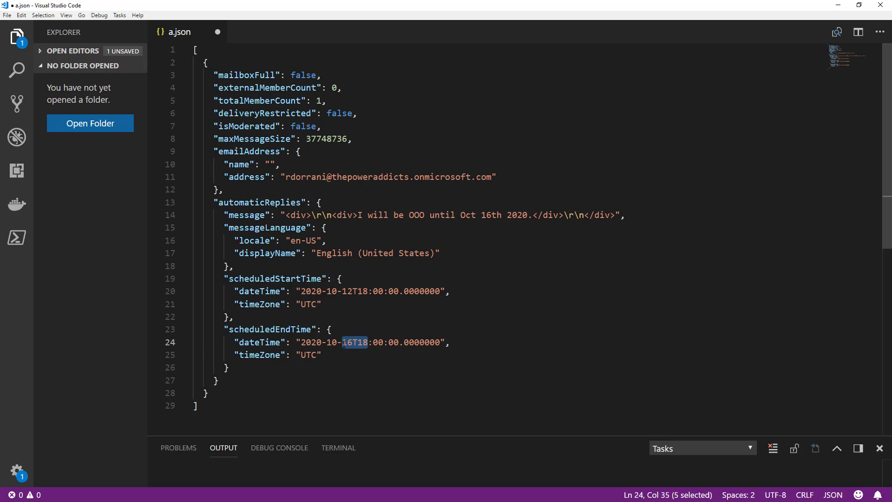
key("End")
left_click_drag(202, 329, 468, 366)
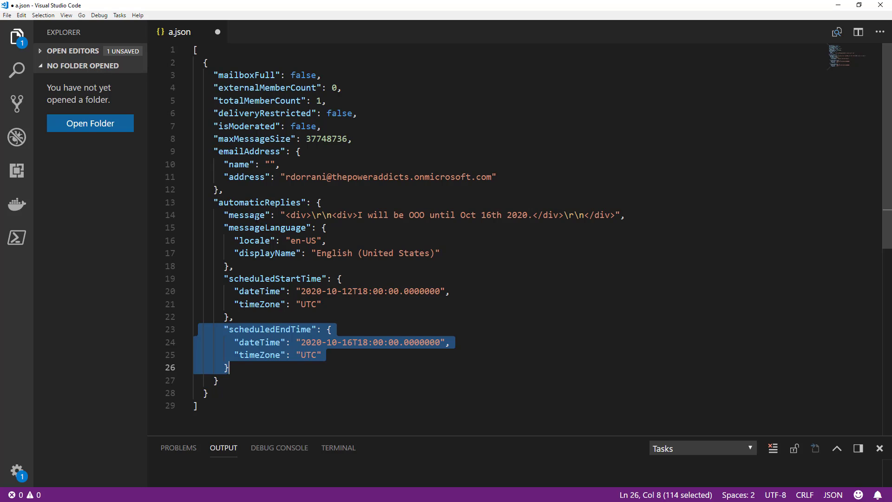
double_click(257, 215)
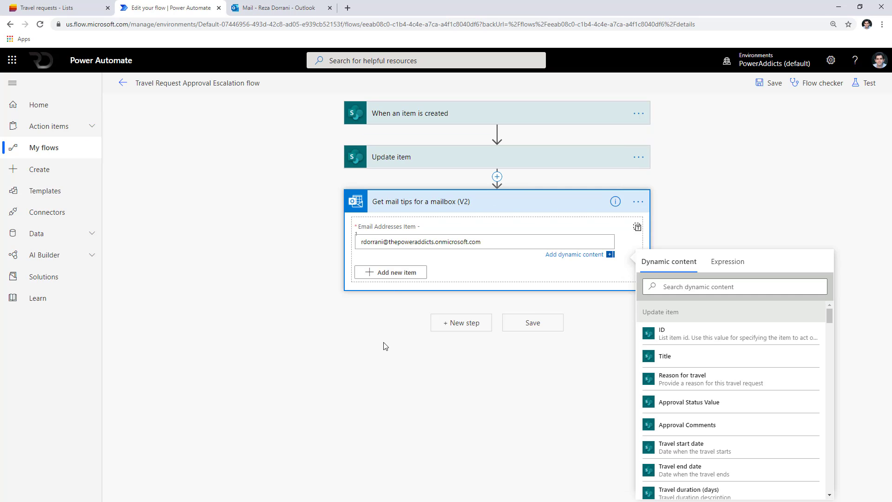
Add a Condition step after the mail tips step.
left_click(385, 347)
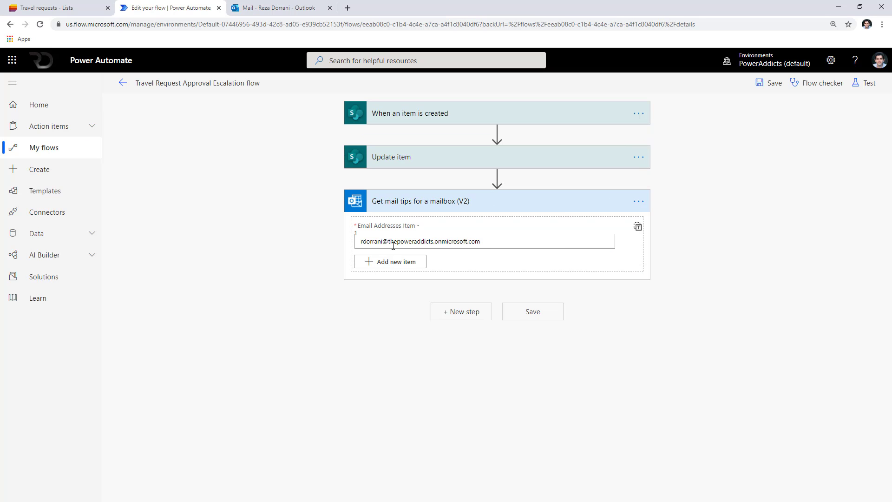
left_click(460, 319)
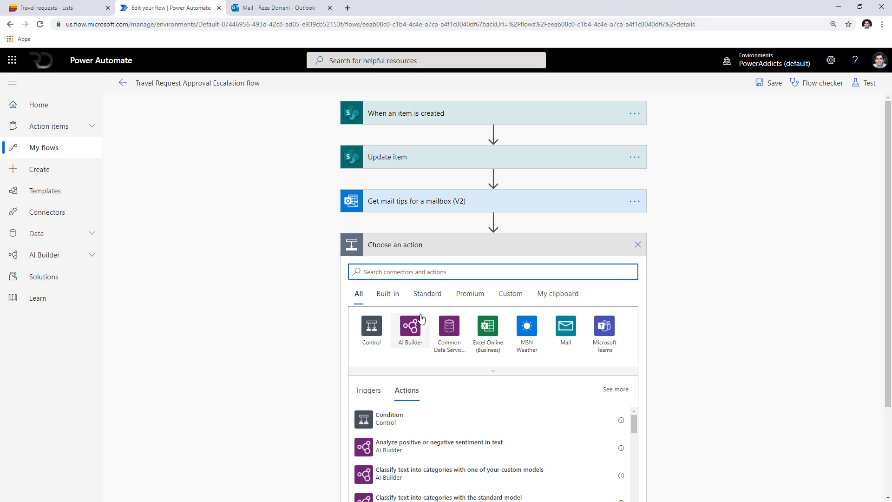
type("conditi")
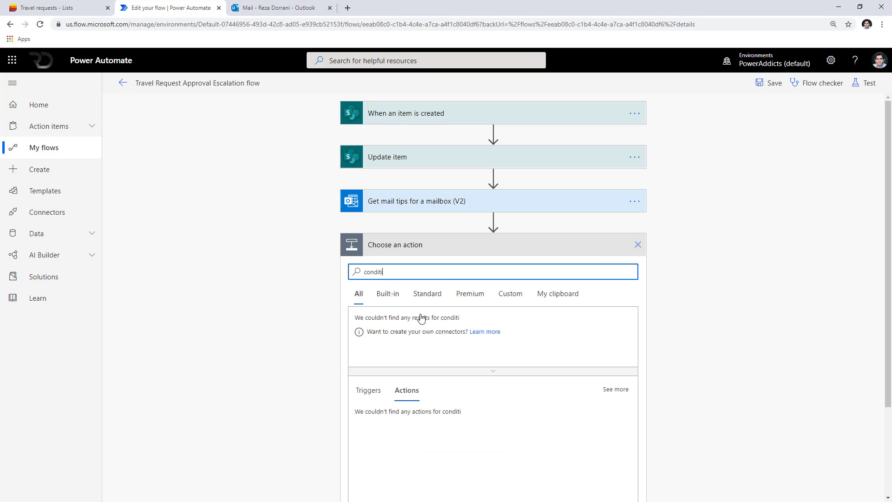
type("on")
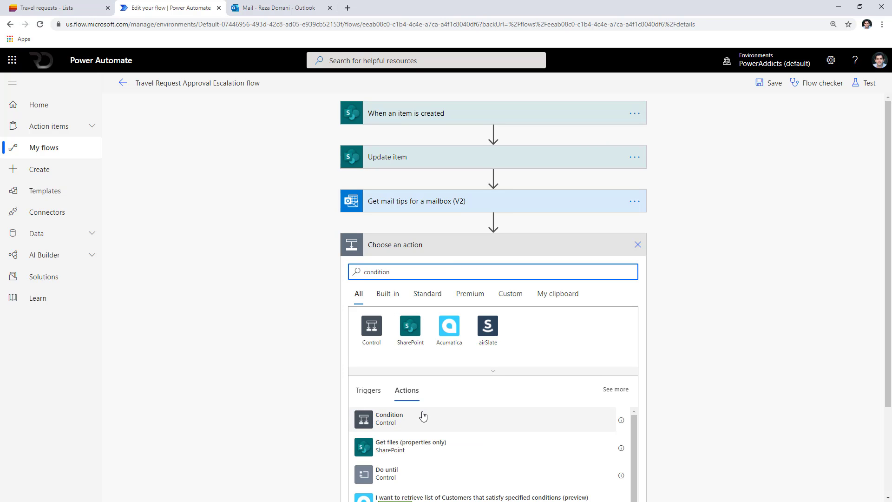
left_click(423, 416)
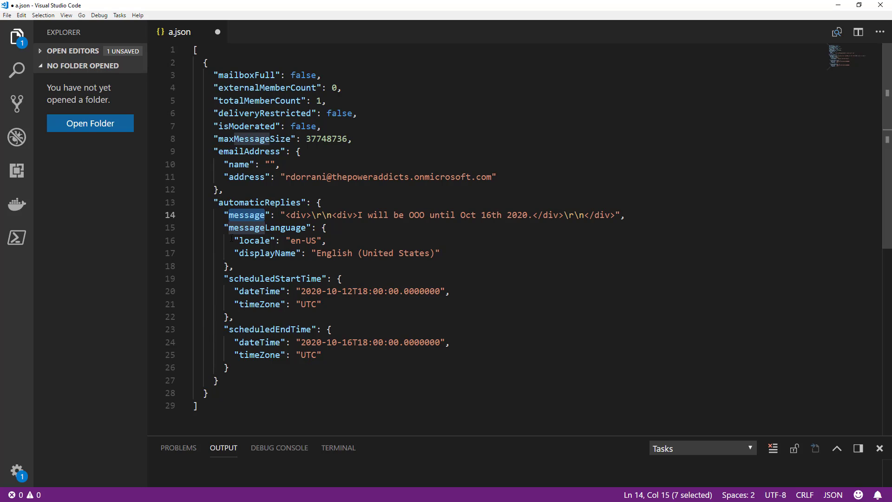
Set the Condition's first value to the mail tips 'value' output, noting its array wrapper.
left_click(231, 238)
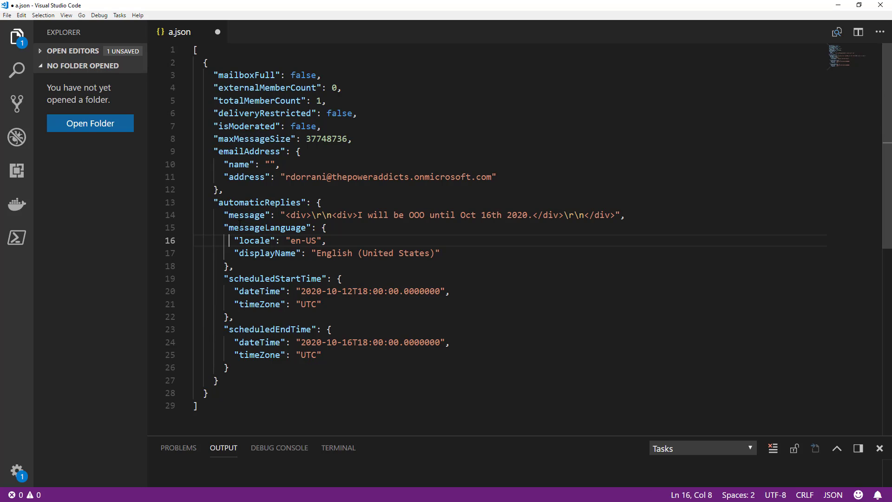
left_click(195, 49)
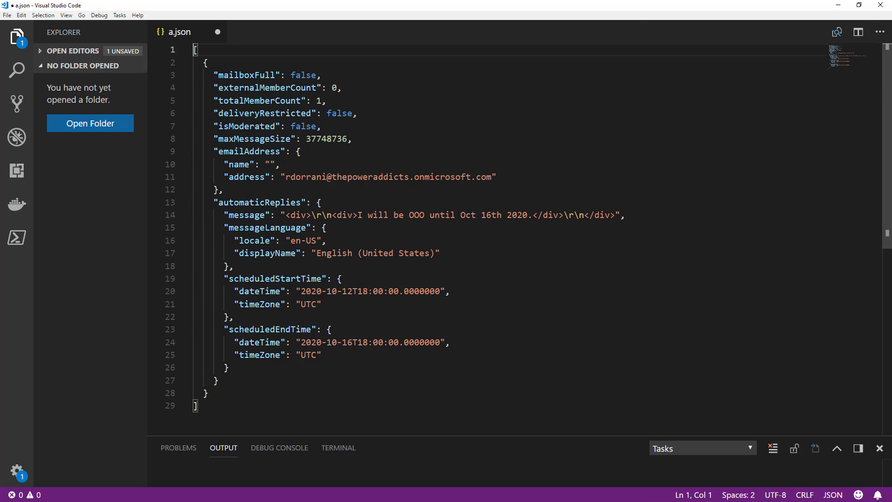
left_click(838, 6)
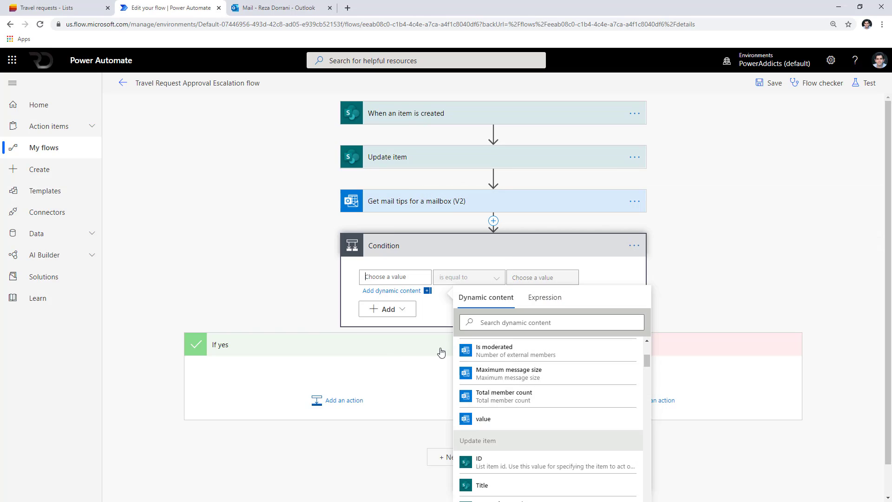
left_click(504, 422)
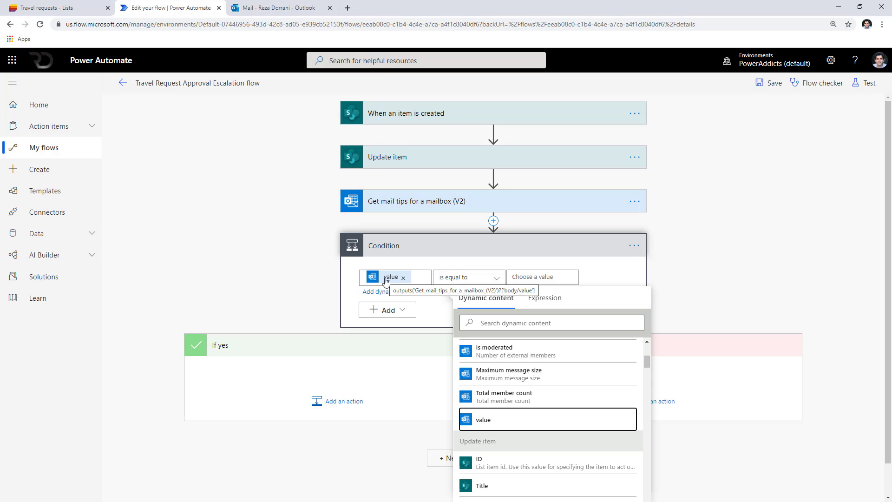
Insert a new action above the Condition.
left_click(634, 245)
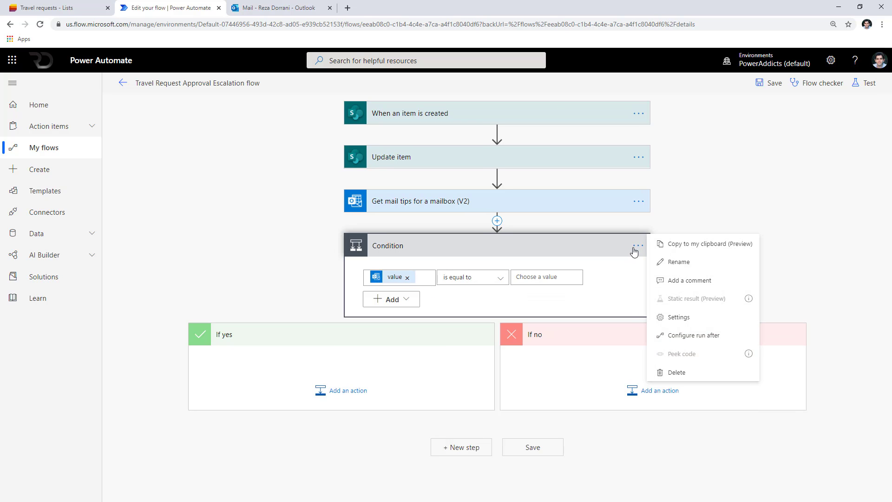
left_click(481, 232)
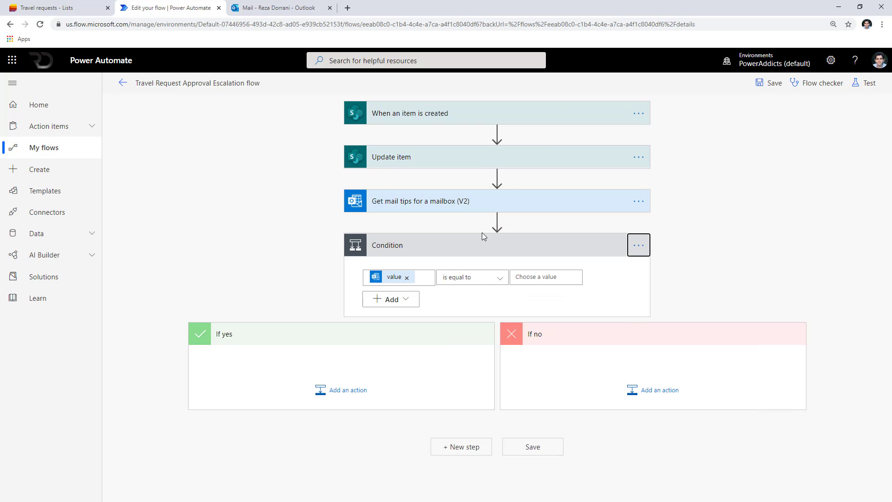
left_click(497, 221)
left_click(498, 238)
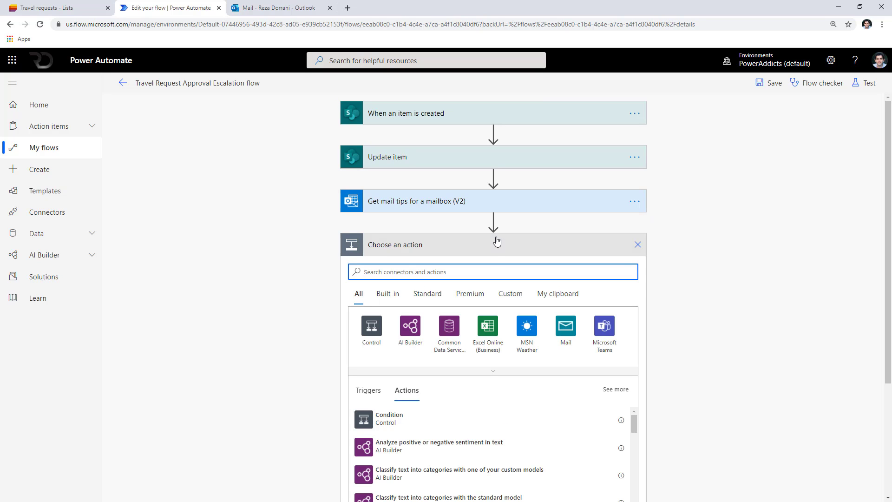
Add a Compose action whose Inputs hold the mail tips 'value' token.
left_click(488, 270)
type("COMPOSE")
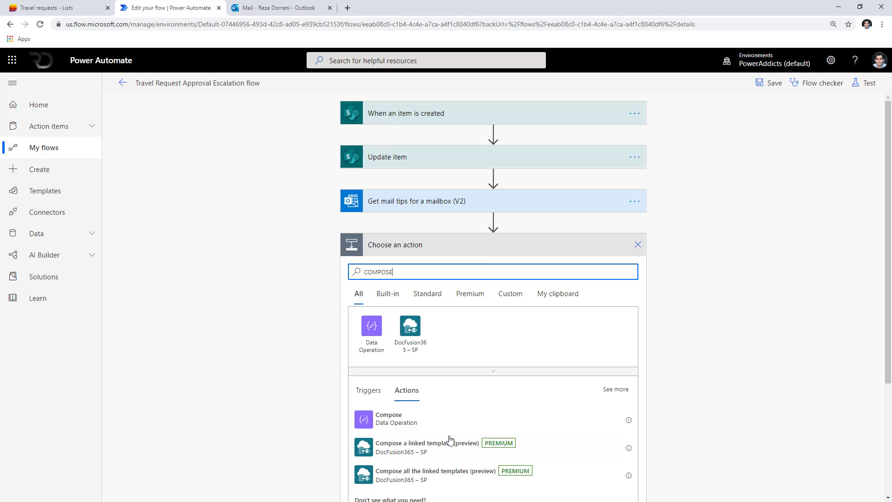
left_click(428, 423)
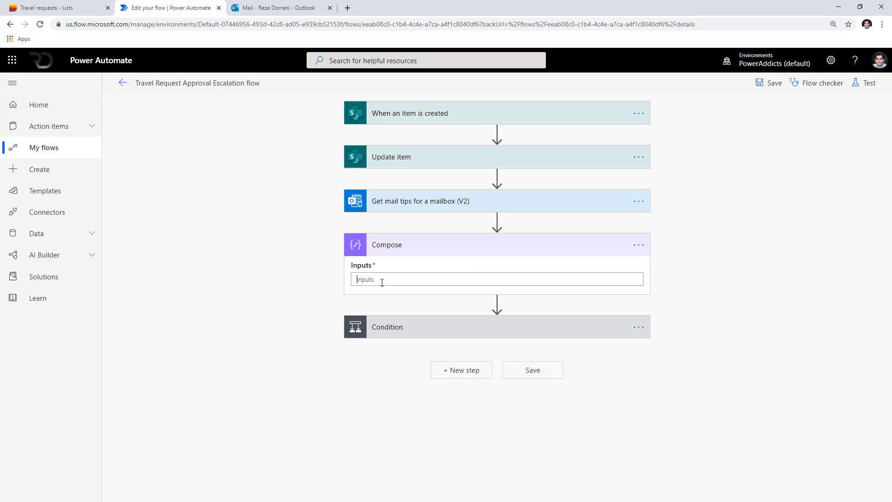
left_click(618, 266)
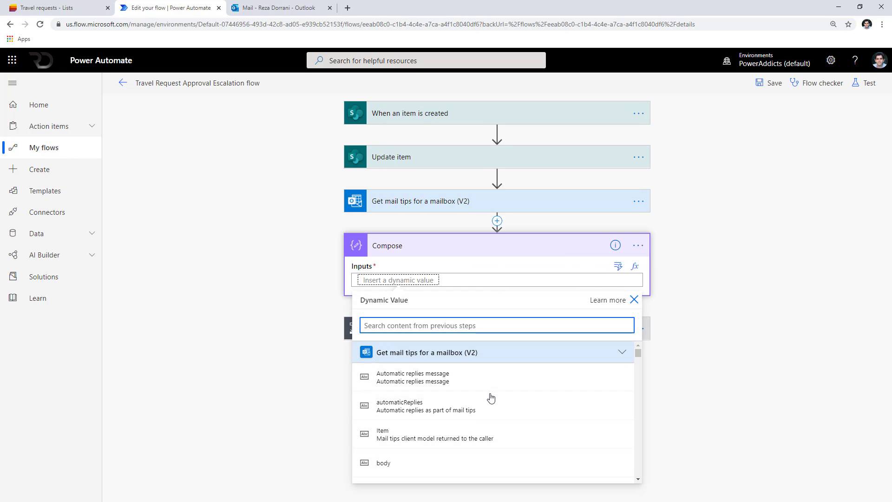
type("v")
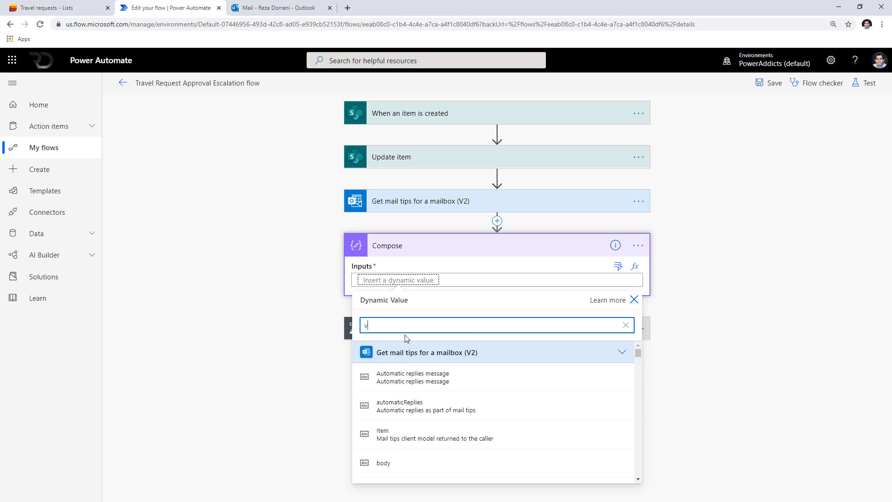
type("alue")
left_click(418, 376)
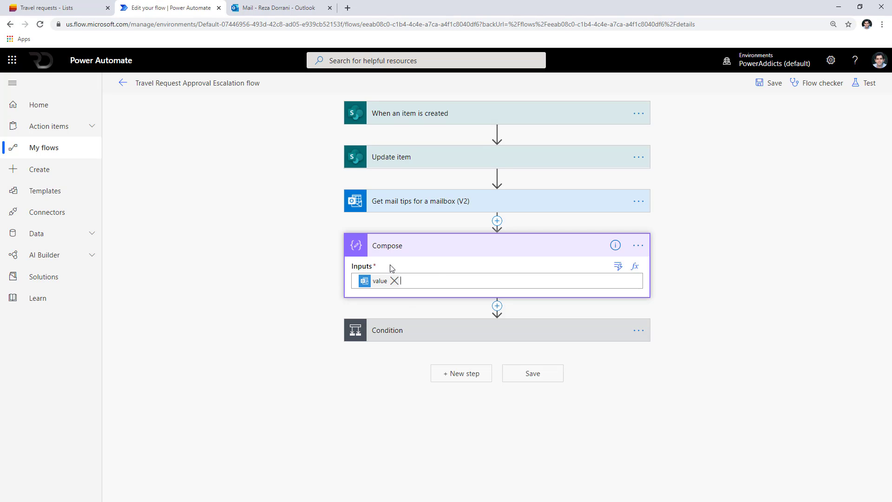
Copy the value token's expression from Peek code, then remove the token for an fx expression.
left_click(638, 246)
left_click(682, 350)
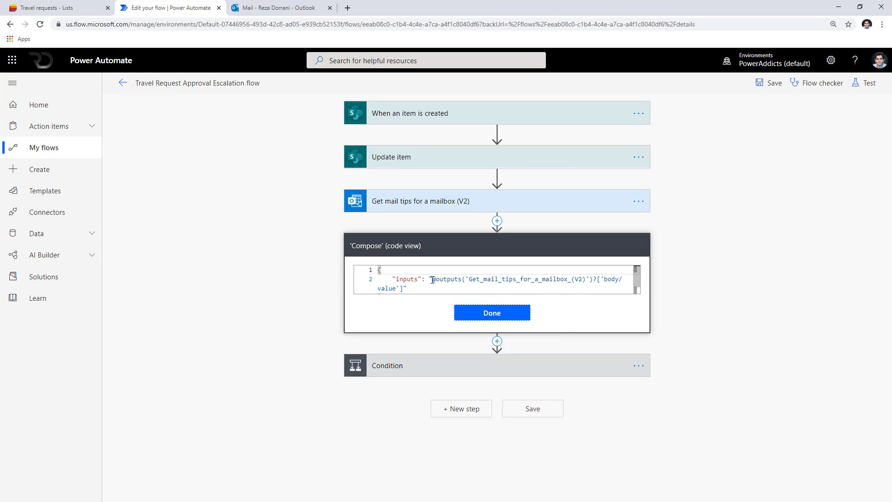
left_click_drag(438, 282, 406, 281)
key("ctrl+c")
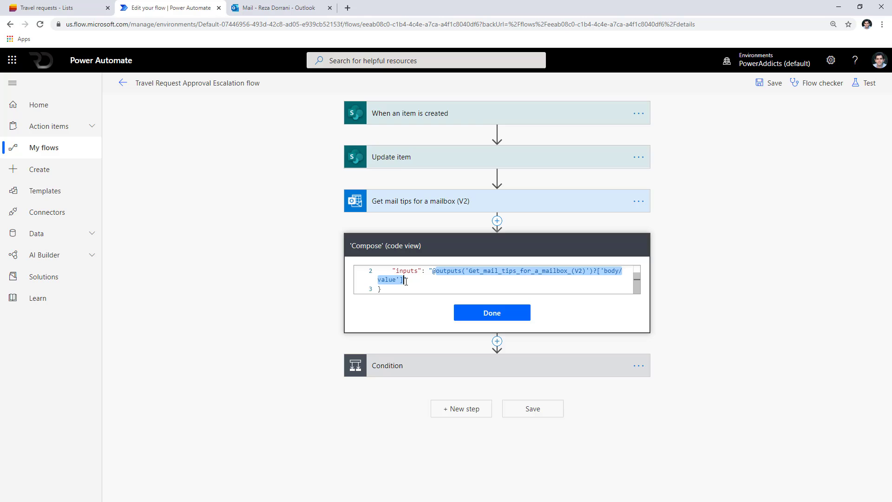
left_click(512, 312)
left_click(394, 281)
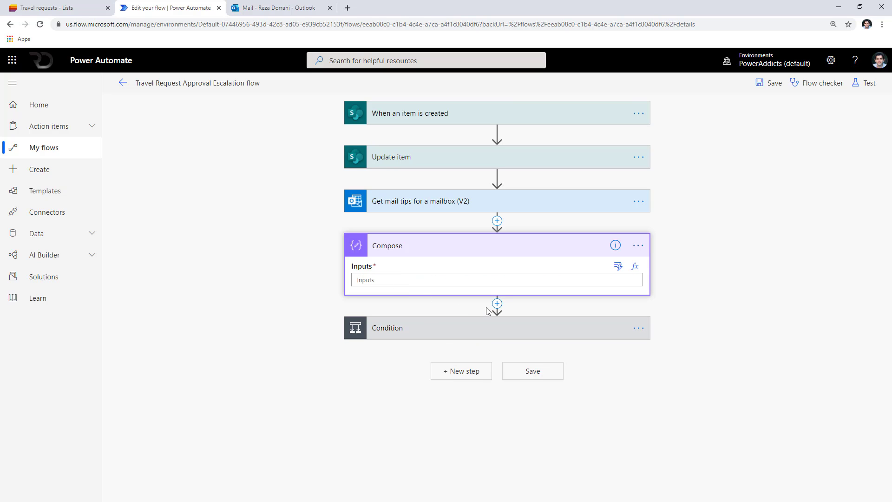
left_click(636, 269)
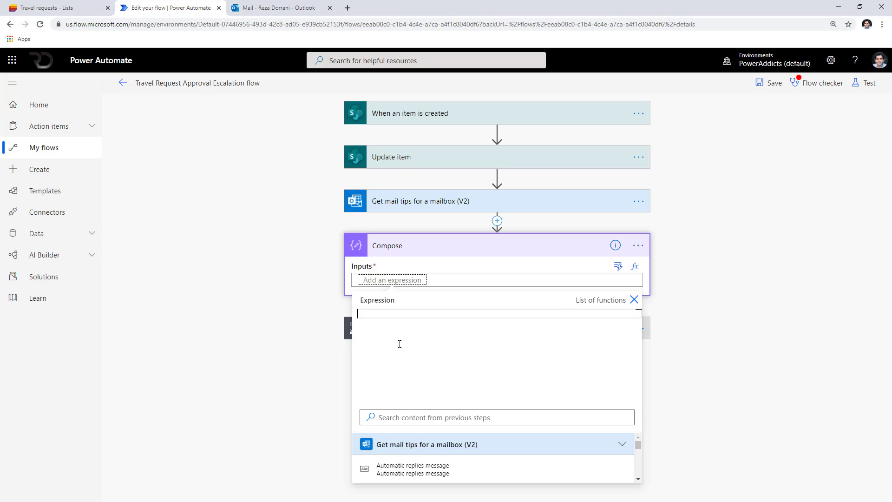
Paste the mail tips value expression into the fx box and append ?[0]?
key("ctrl+v")
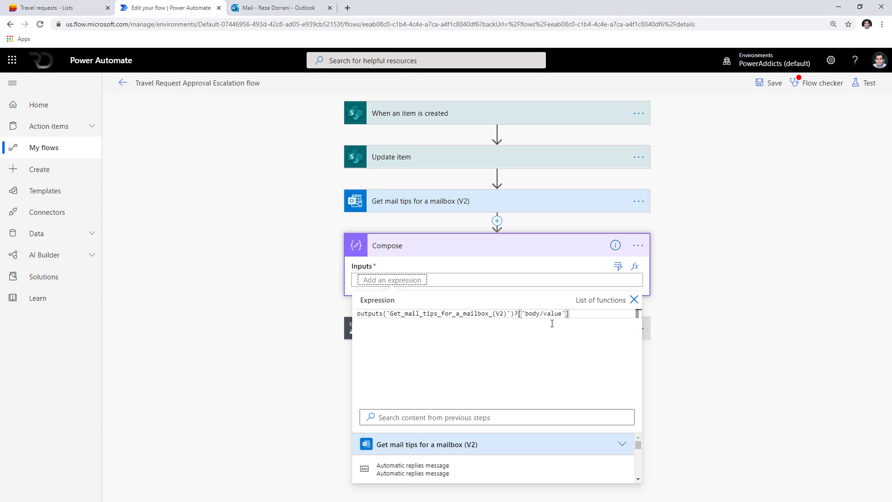
key("alt+Tab")
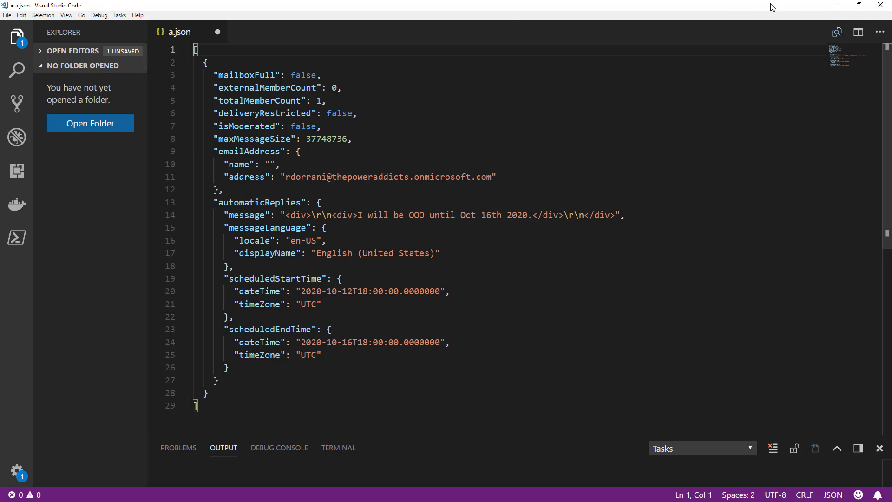
key("alt+Tab")
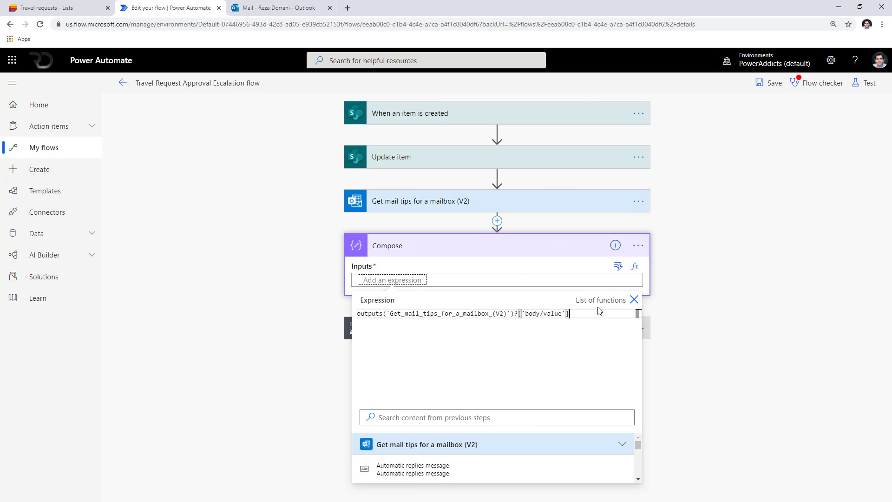
type("?[")
type("0]?")
Copy automaticReplies from the sample JSON and append ['automaticReplies'] to the expression.
key("alt+Tab")
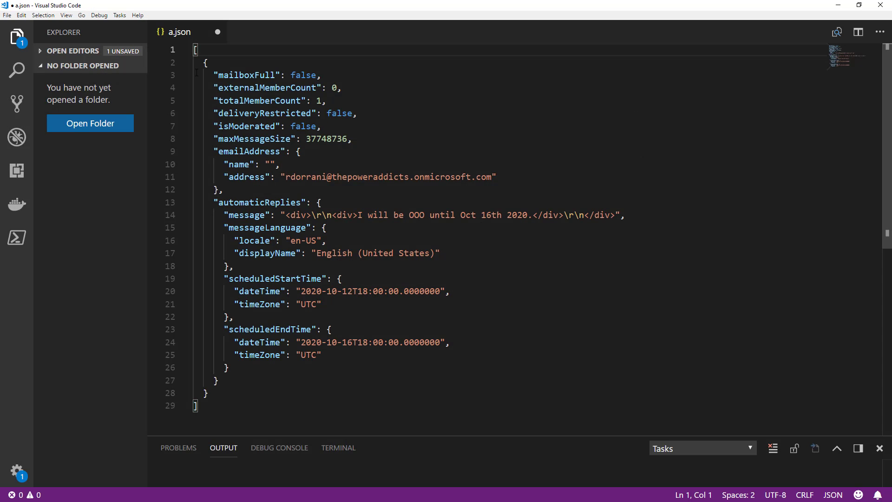
left_click(201, 64)
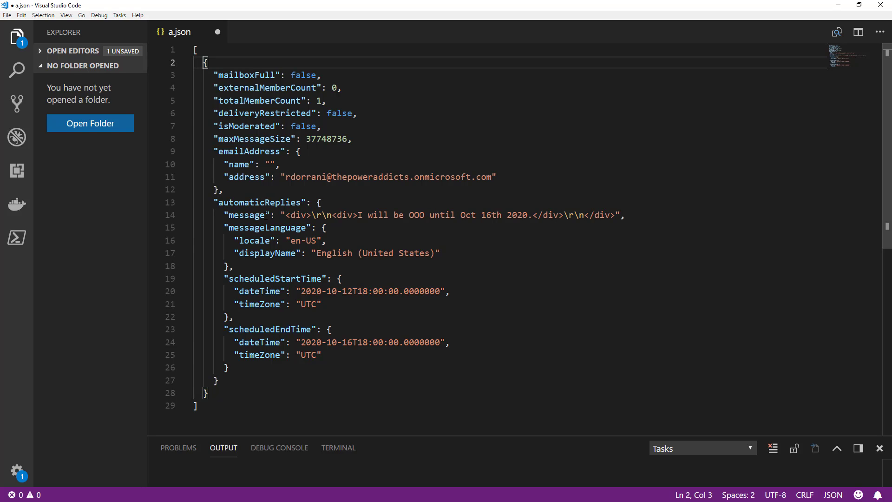
double_click(266, 215)
double_click(262, 202)
key("ctrl+c")
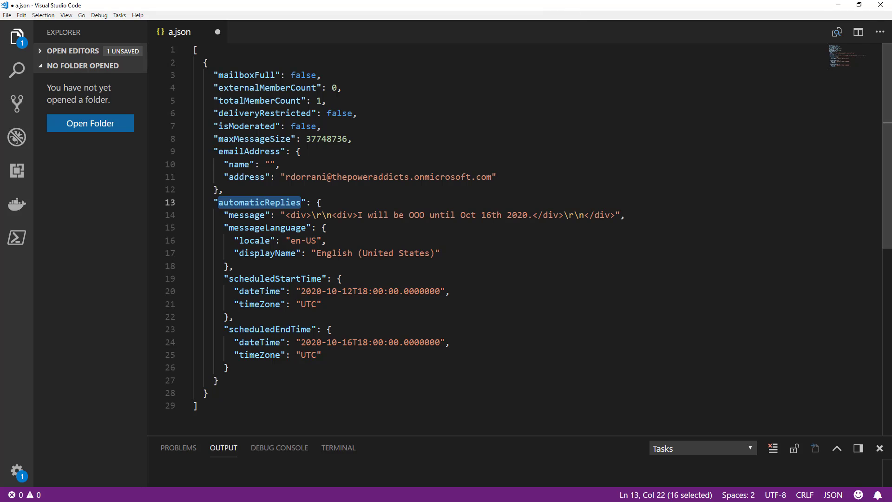
key("alt+Tab")
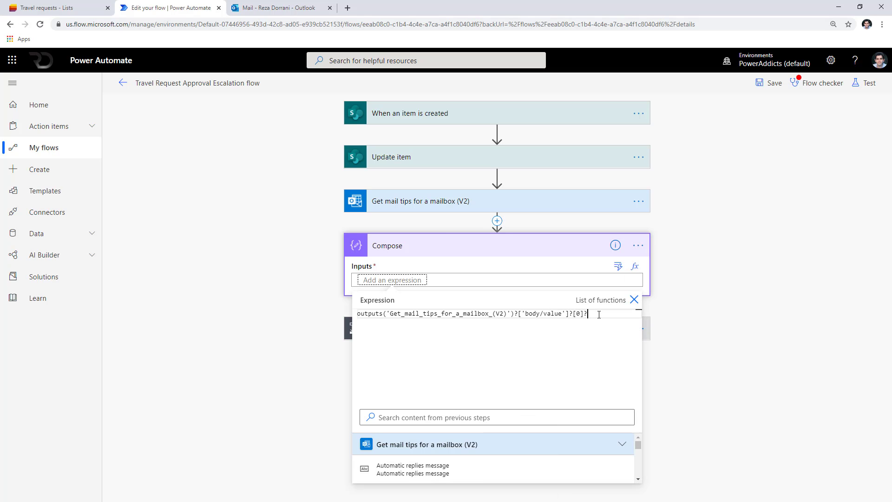
type("['")
key("ctrl+v")
type("']")
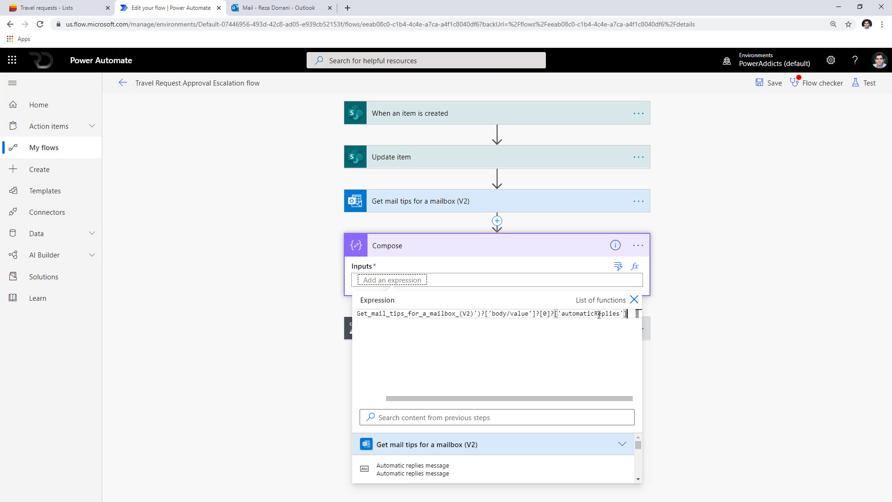
type("?['")
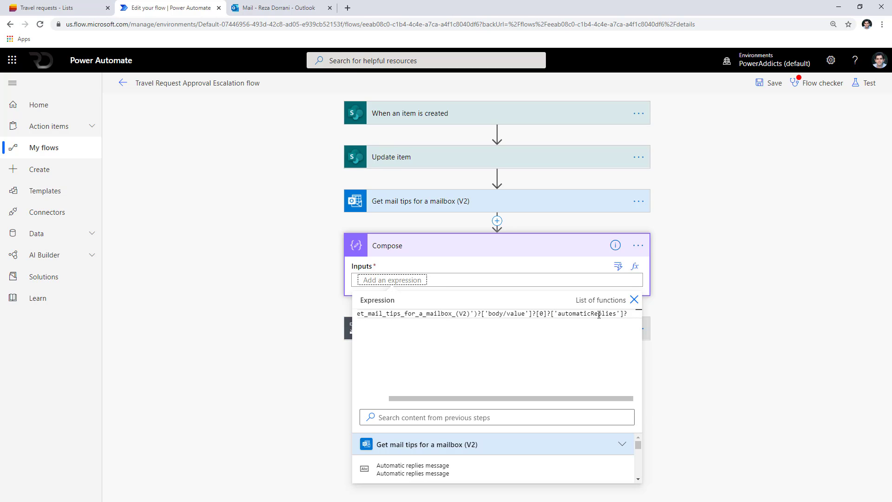
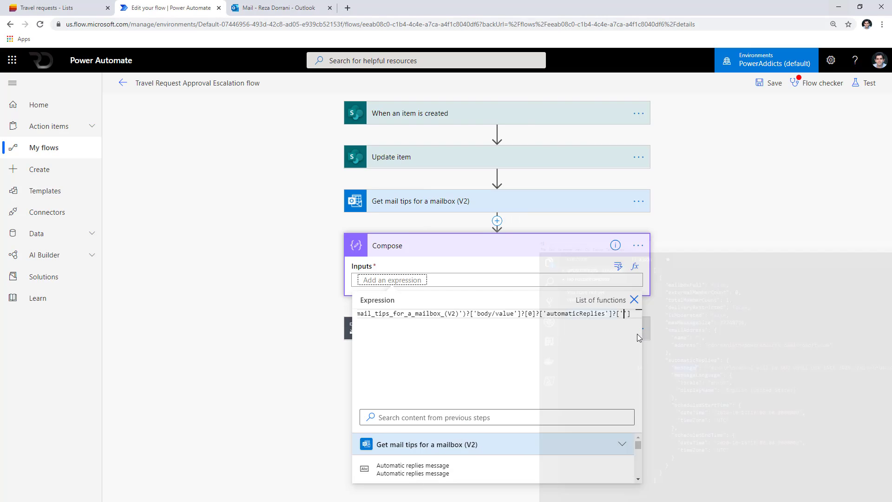
Finish the Compose expression with ?['message'], then select and copy the whole outputs() expression.
key("ctrl+v")
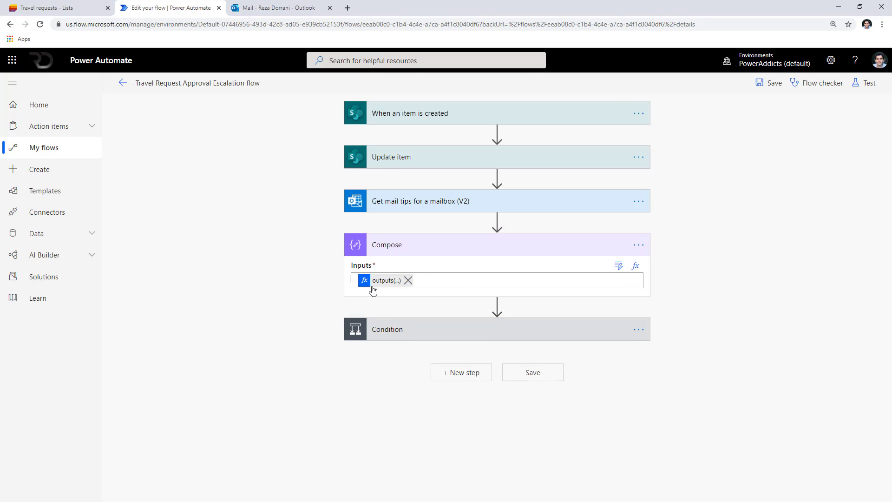
left_click(373, 290)
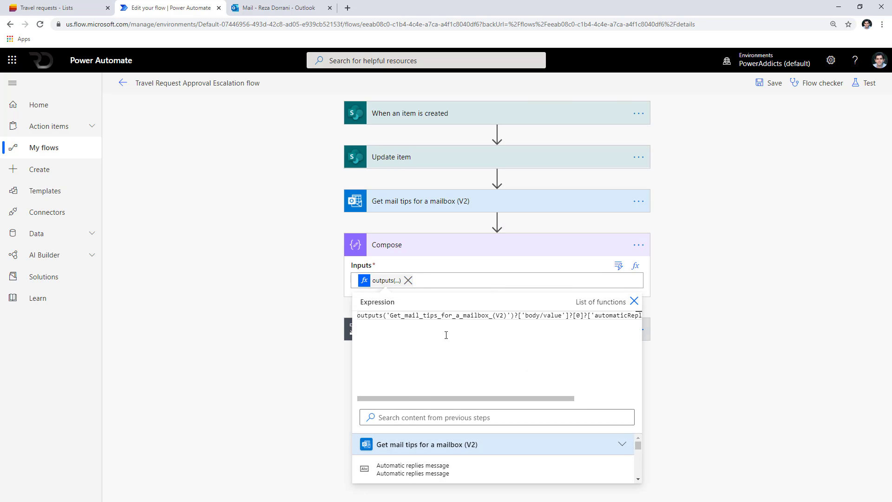
key("ctrl+a")
Replace the Condition's left value with the pasted automaticReplies message expression.
left_click(804, 381)
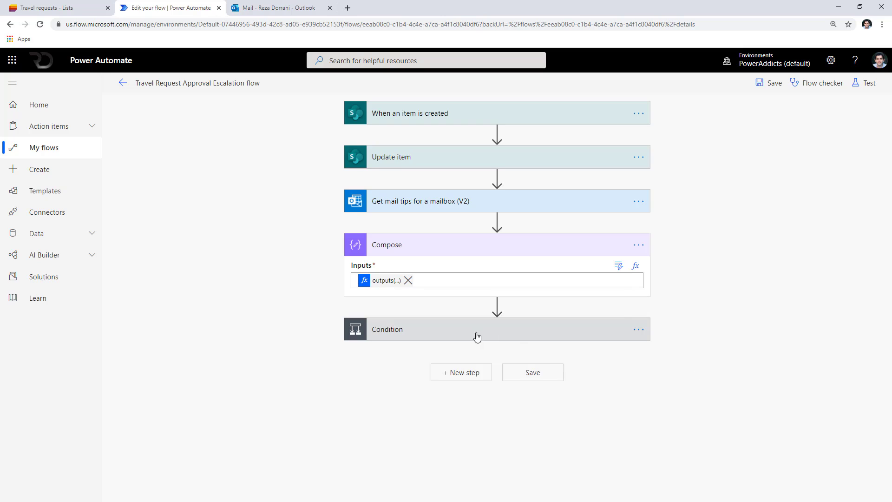
left_click(476, 337)
left_click(428, 366)
left_click(403, 362)
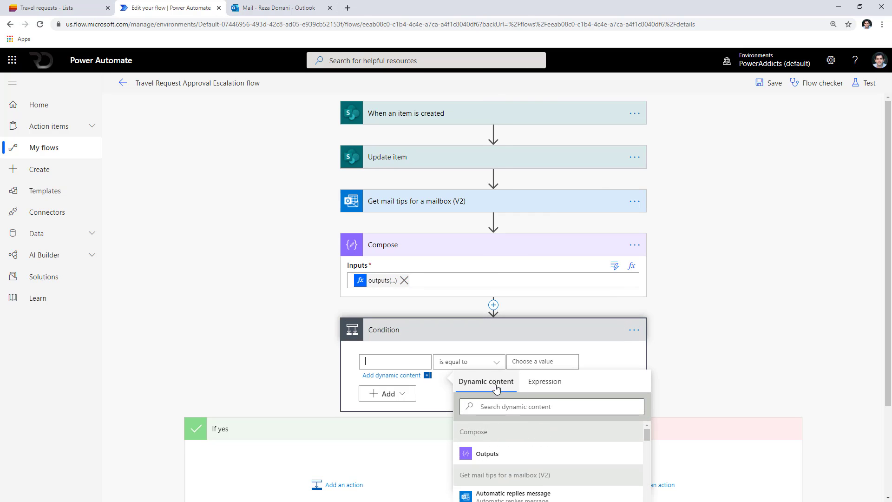
left_click(544, 382)
key("ctrl+v")
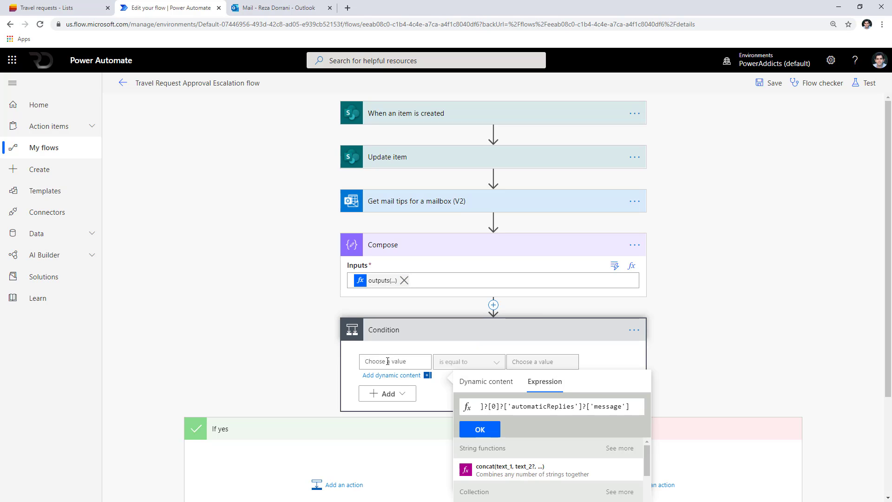
left_click(480, 430)
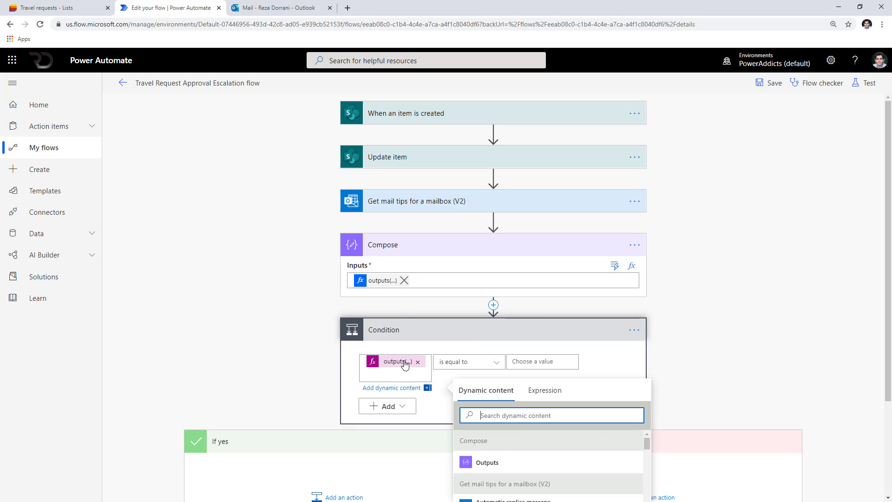
left_click(448, 365)
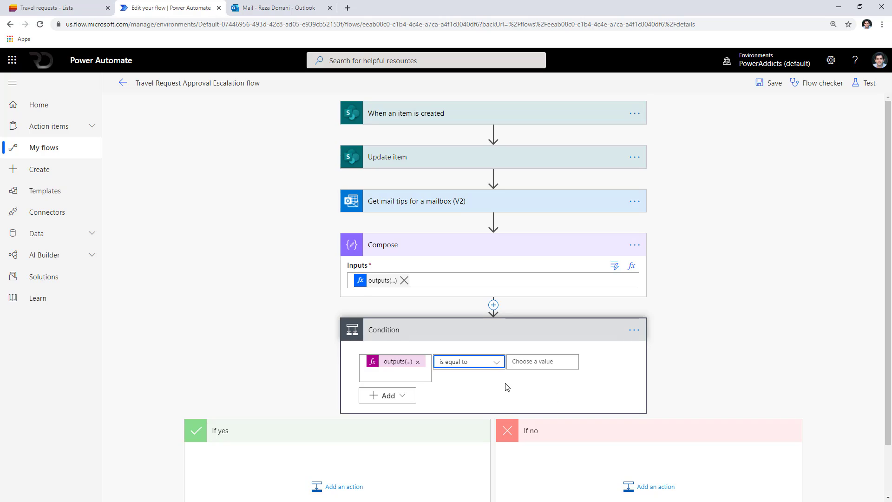
scroll(506, 386, "down", 2)
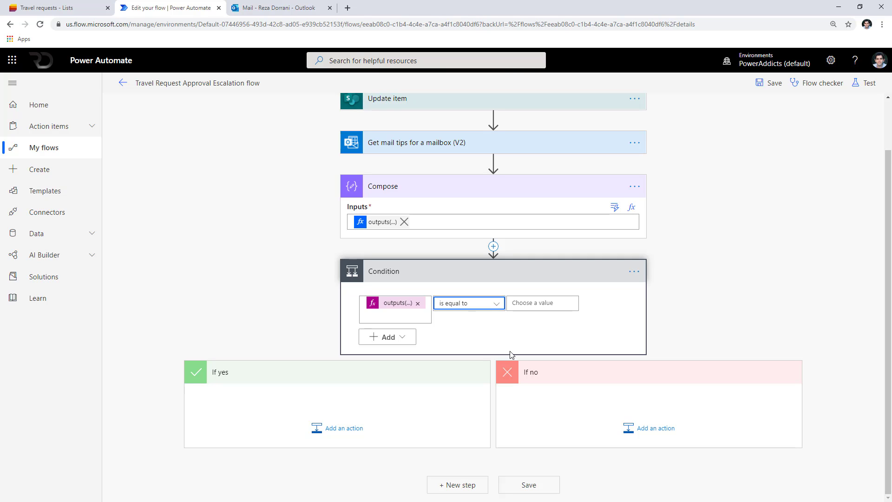
Insert an Initialize variable step named Approver before the Condition, declaring String varApprover.
left_click(494, 246)
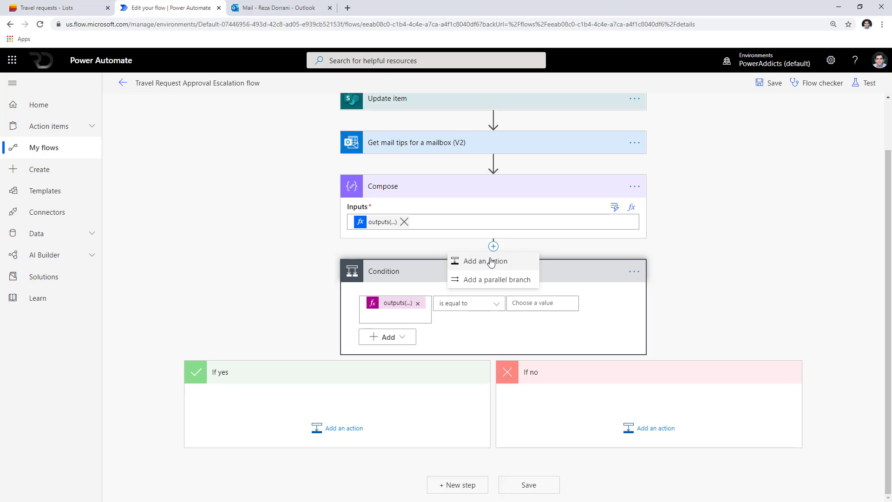
left_click(491, 261)
type("initiali")
left_click(421, 430)
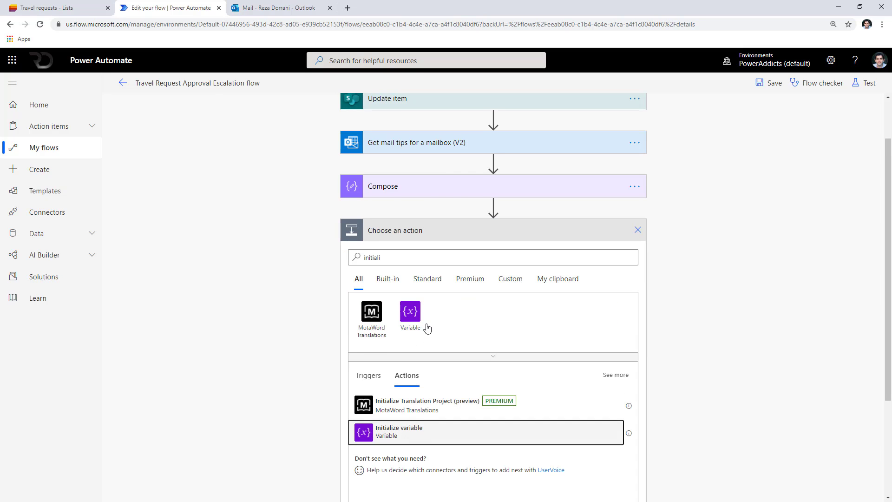
type("varApprover")
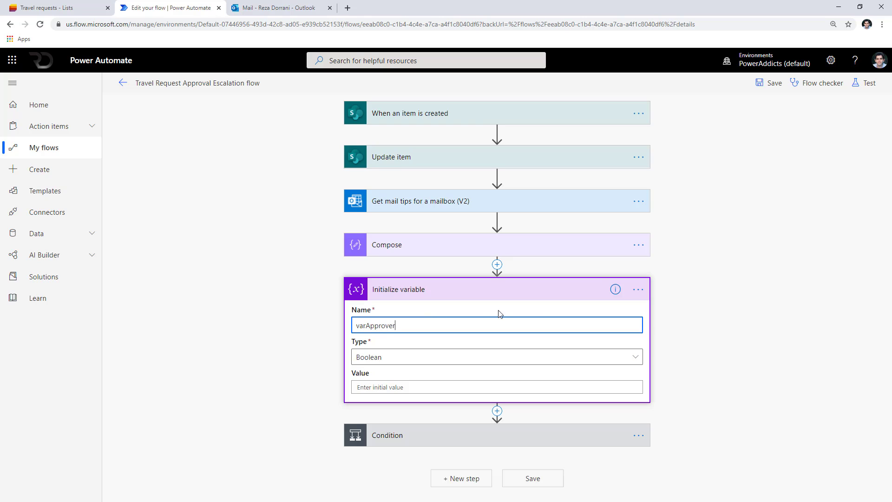
left_click(639, 289)
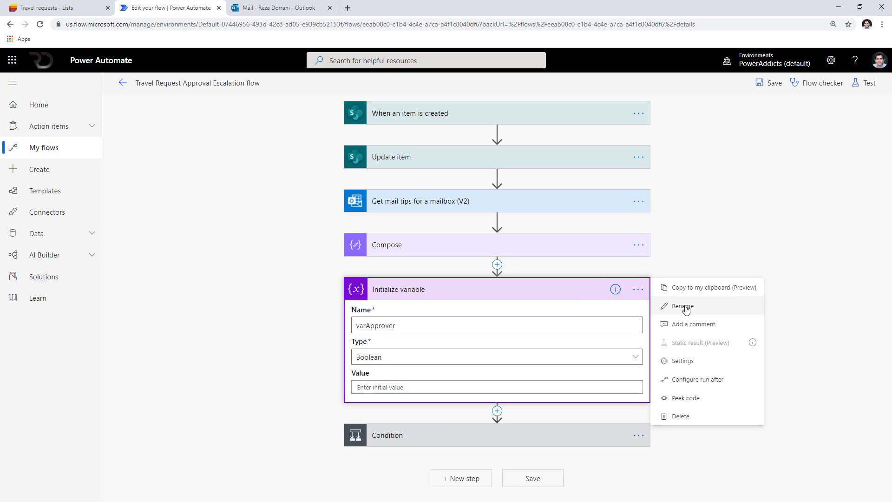
left_click(683, 306)
type("Approver")
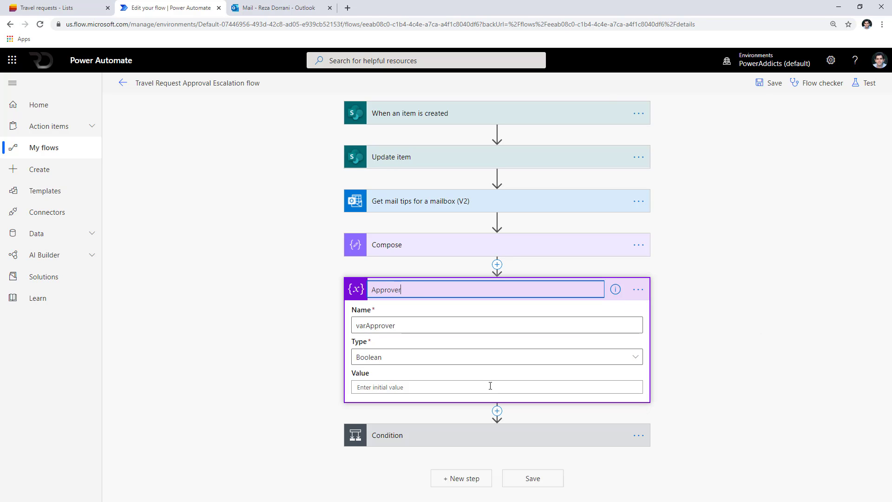
left_click(474, 363)
left_click(380, 284)
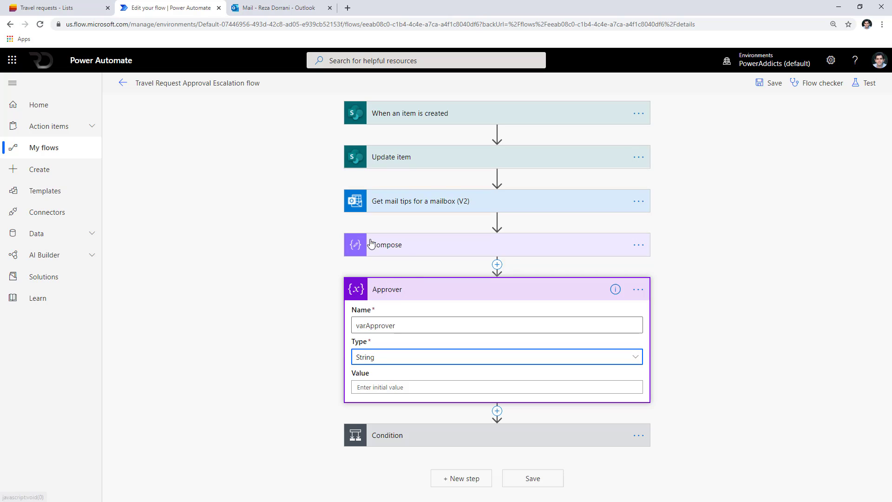
Copy the mailbox email address from Get mail tips into varApprover's initial value.
left_click(406, 210)
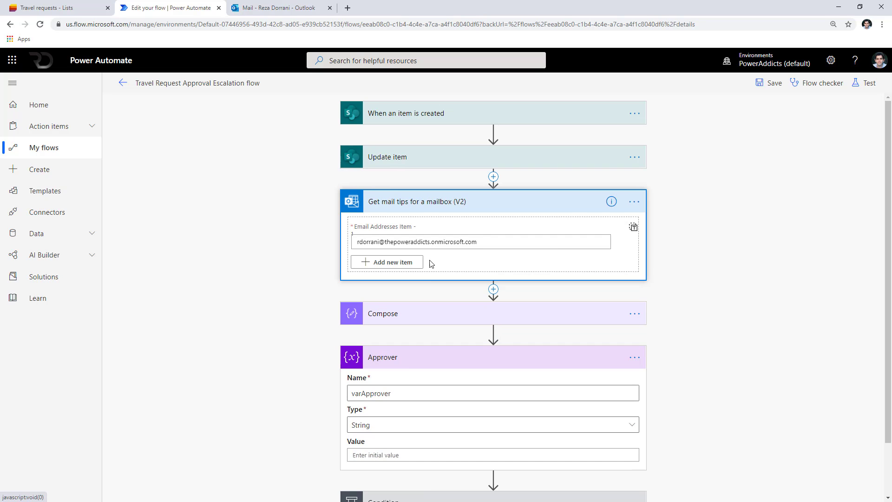
left_click_drag(492, 241, 289, 242)
key("ctrl+c")
scroll(438, 384, "down", 1)
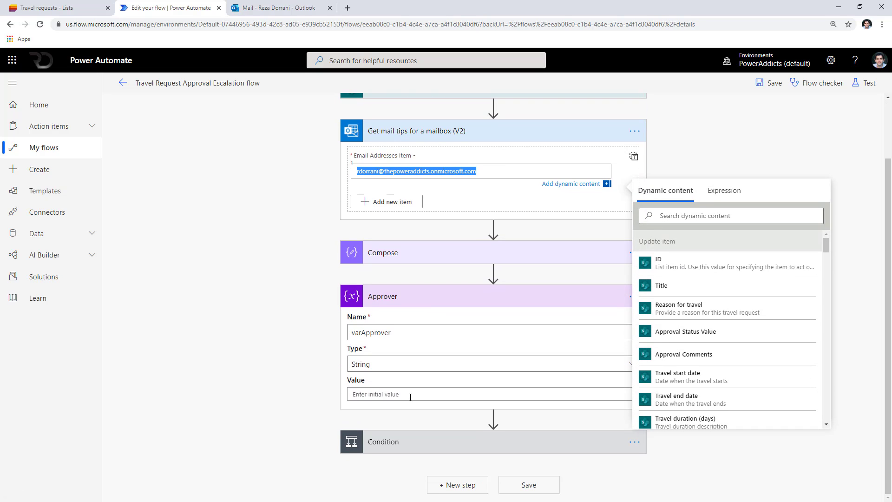
left_click(418, 393)
key("ctrl+v")
left_click(447, 431)
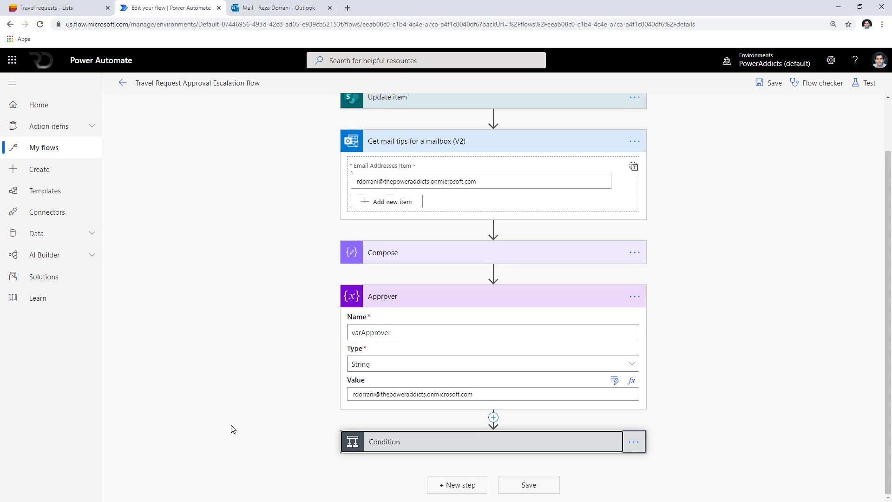
left_click(462, 401)
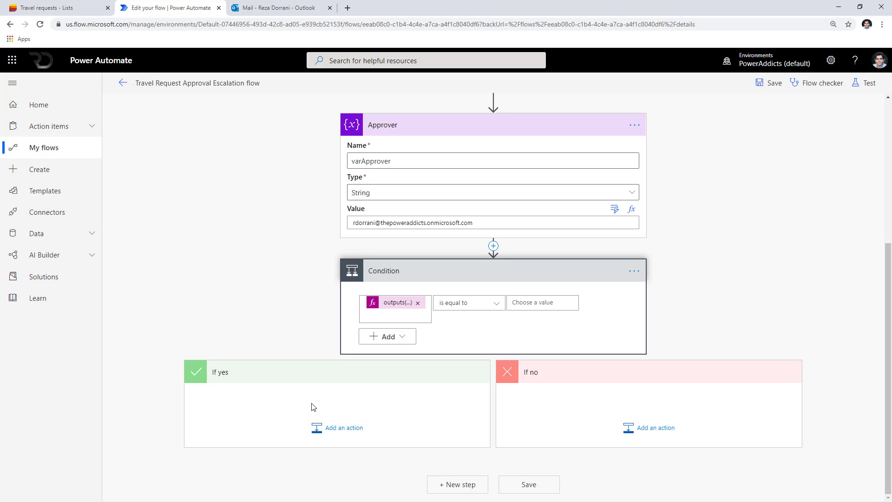
left_click(654, 425)
type("se")
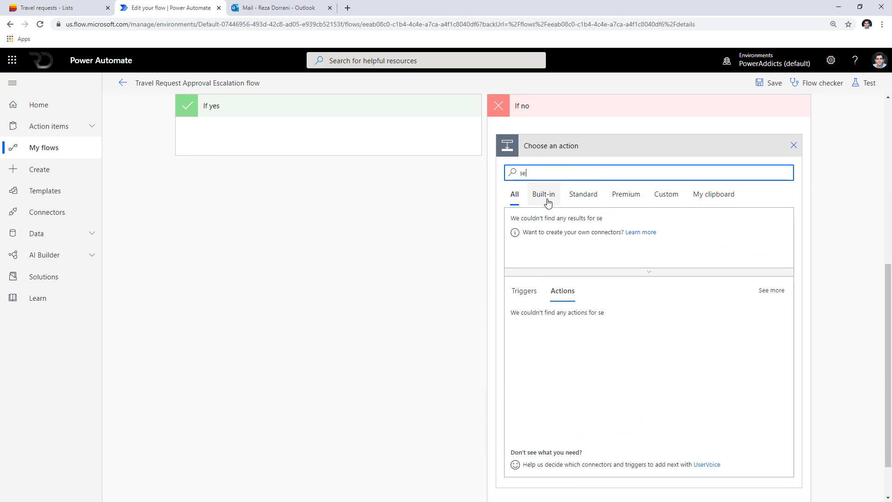
type("t variable")
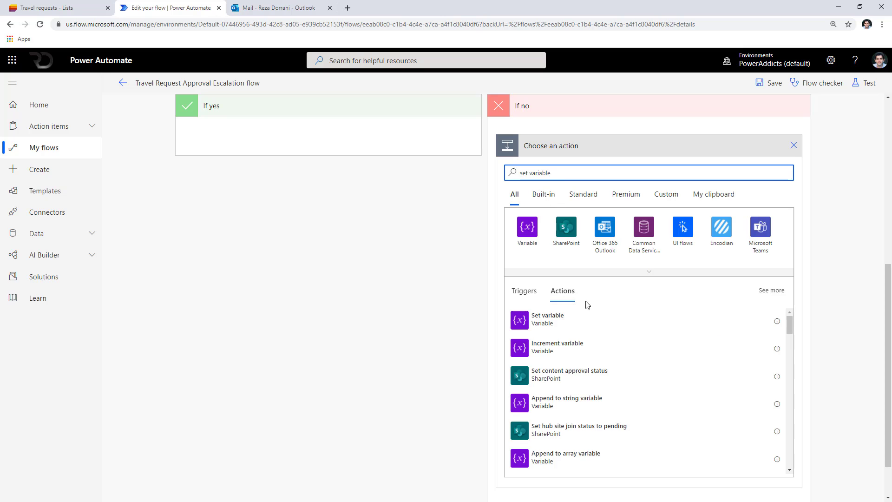
left_click(585, 318)
left_click(642, 348)
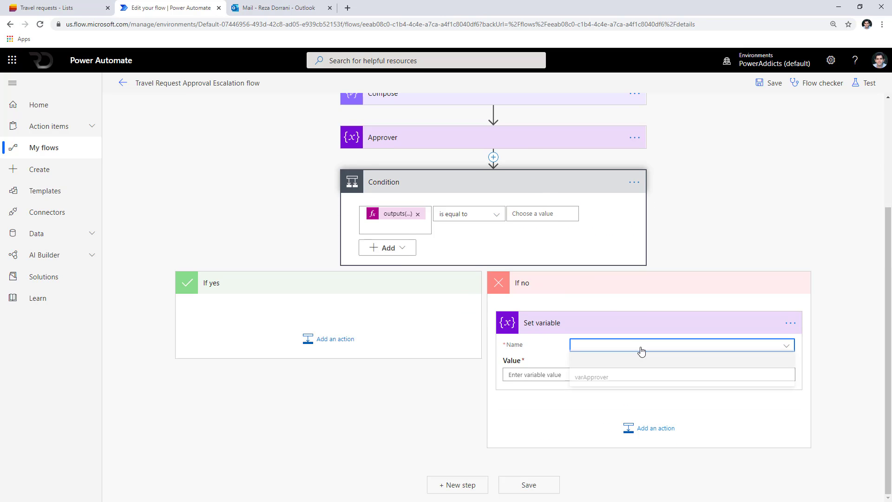
left_click(609, 377)
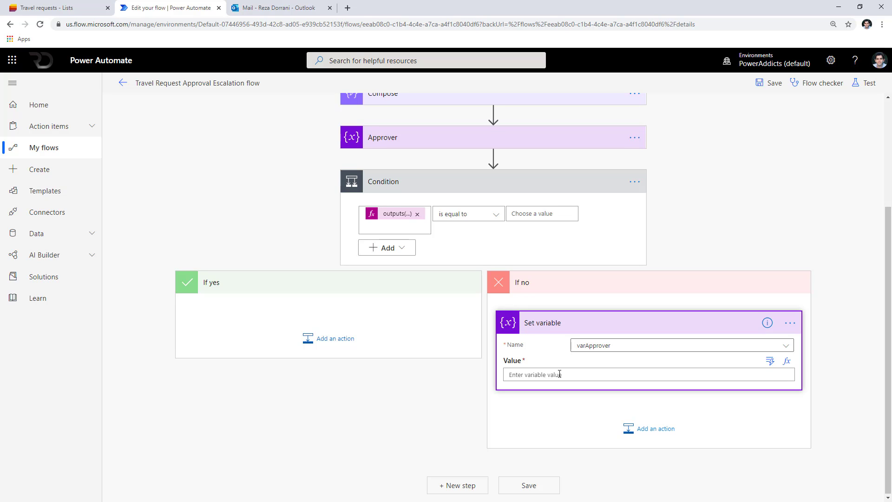
key("ctrl+v")
double_click(521, 382)
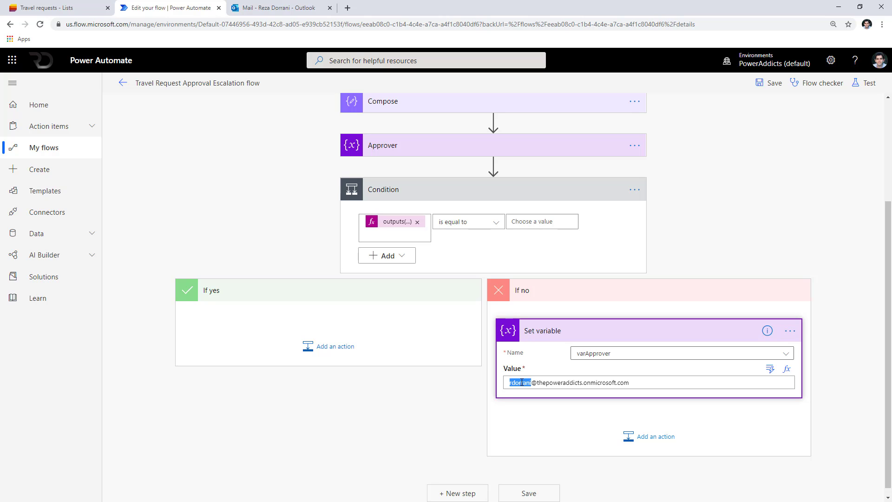
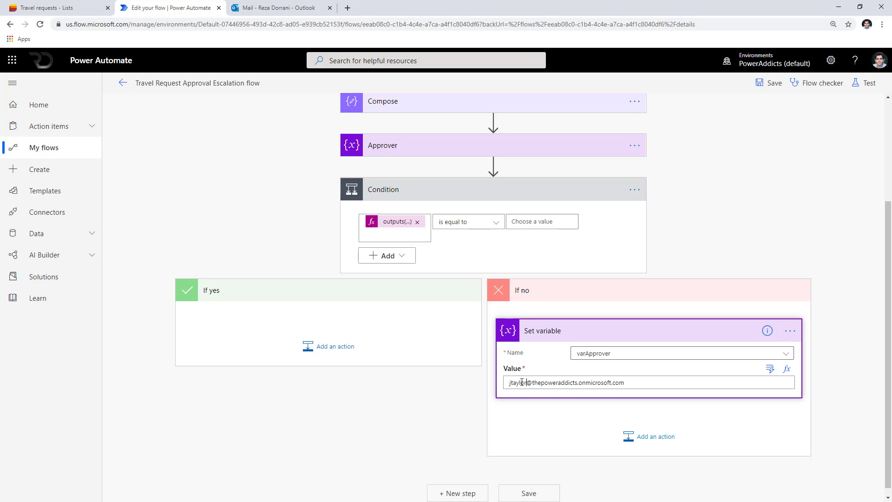
left_click(351, 424)
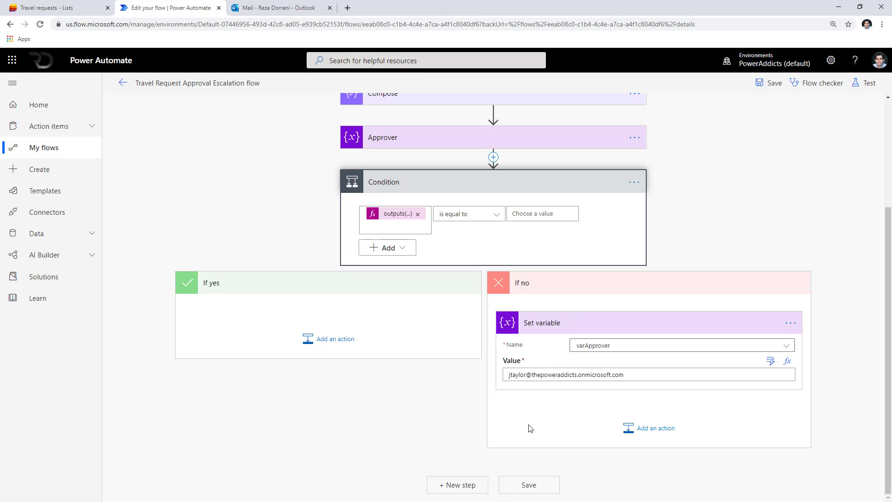
Set the approval step to Approve/Reject - First to respond, assigned to varApprover.
left_click(477, 486)
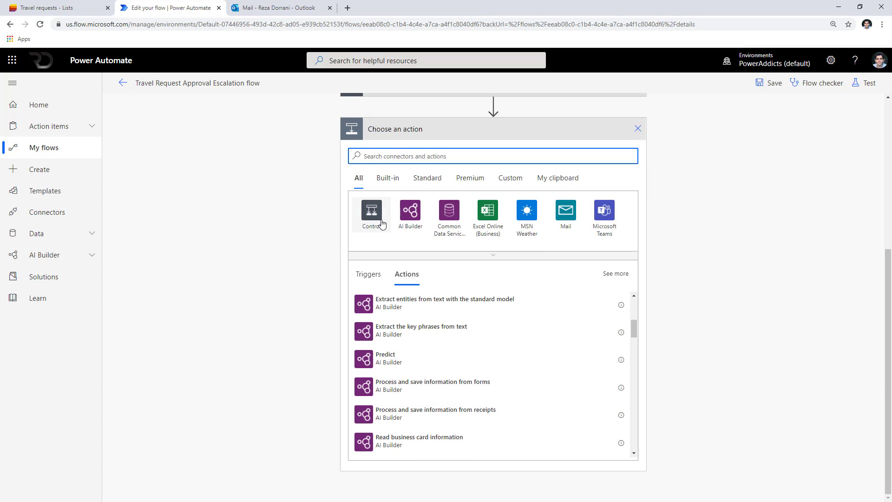
type("start an")
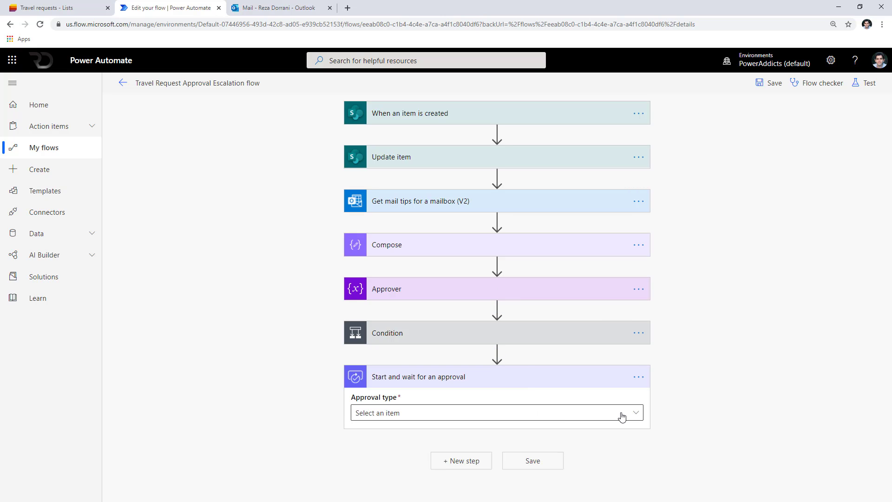
left_click(623, 413)
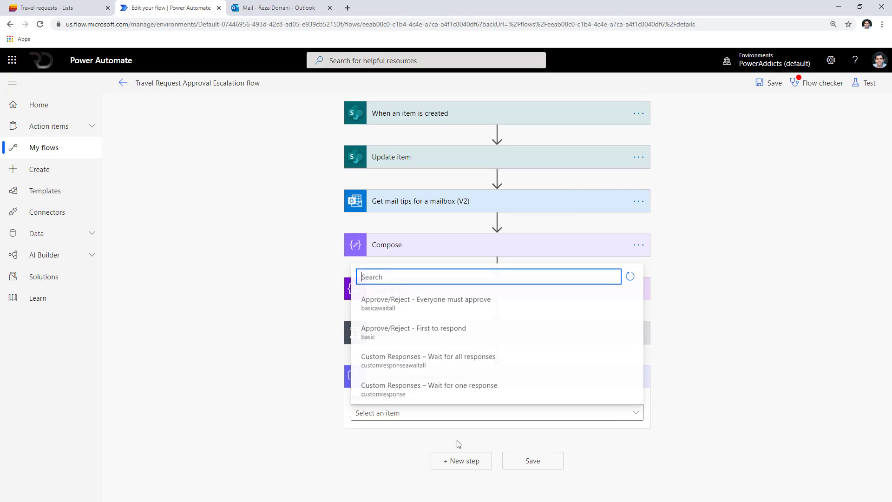
left_click(454, 331)
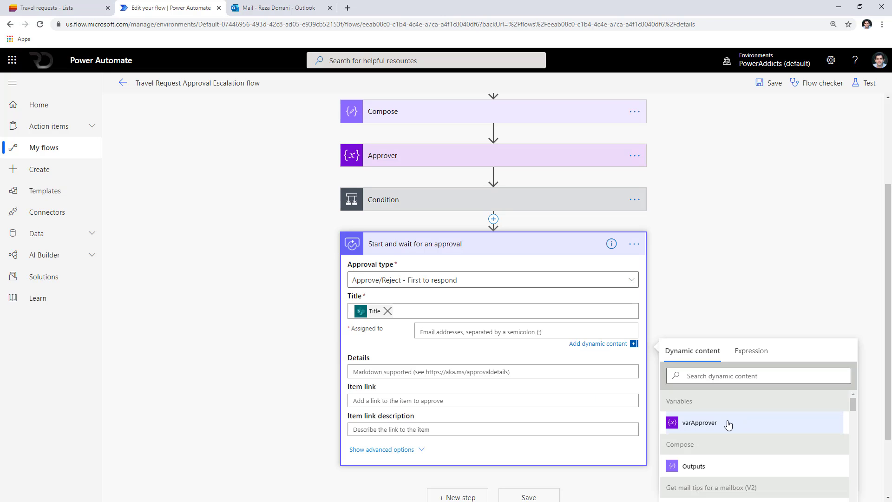
left_click(727, 422)
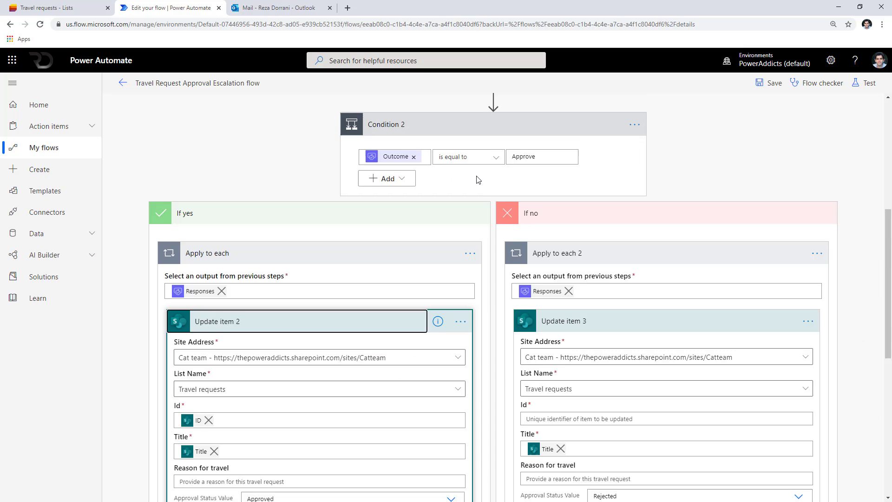
Review the Get mail tips step and save the flow.
scroll(459, 233, "up", 3)
scroll(358, 345, "down", 6)
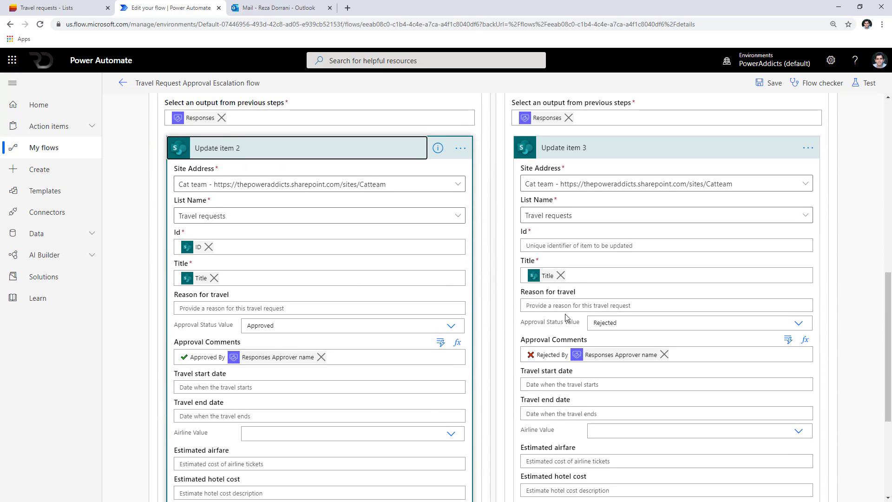
scroll(565, 314, "up", 10)
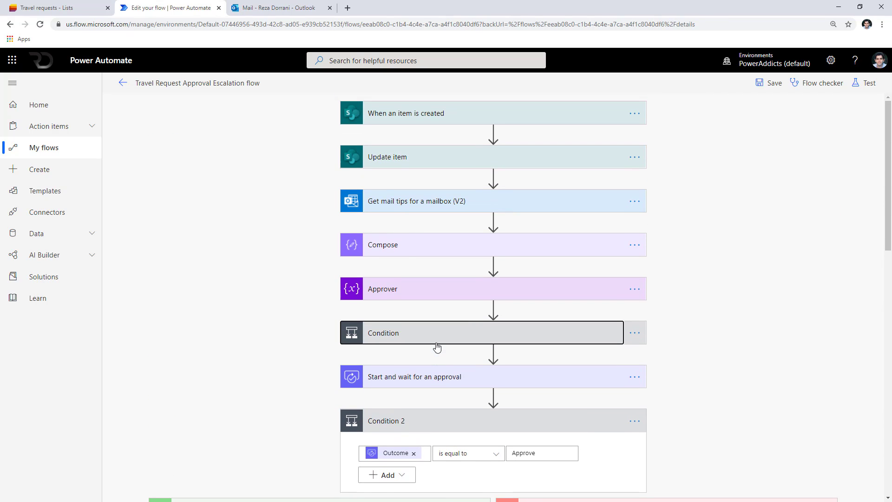
left_click(399, 207)
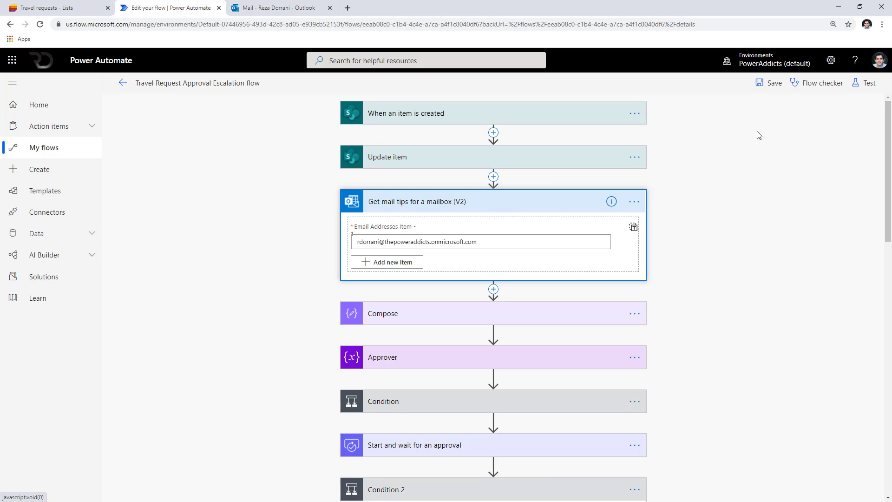
left_click(769, 90)
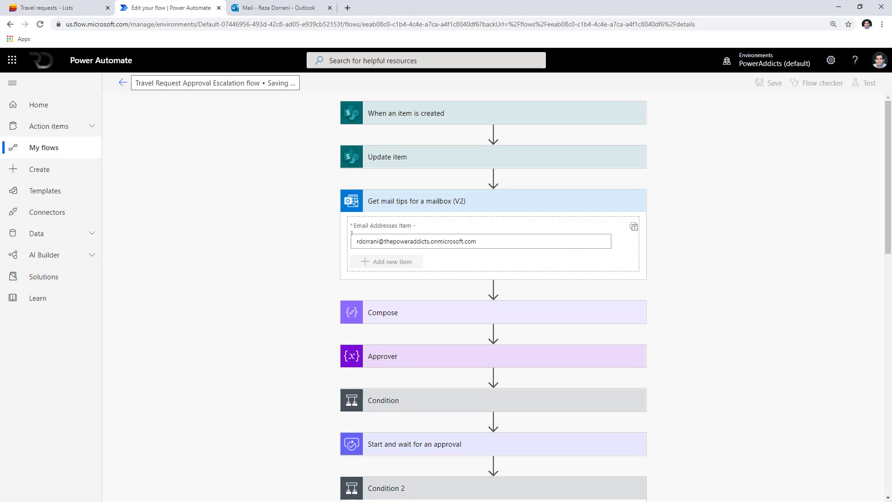
Check the new Travel to South Africa item in Travel requests, then open the flow's latest run.
key("alt+Tab")
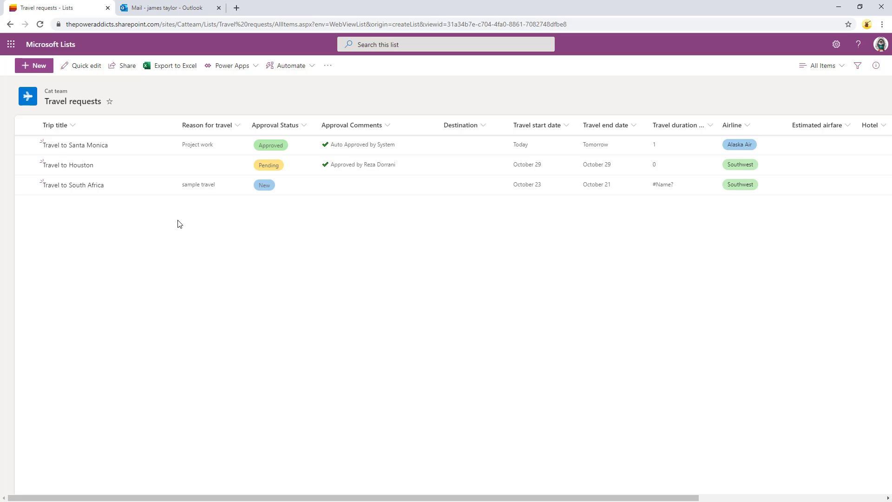
key("alt+Tab")
left_click(193, 324)
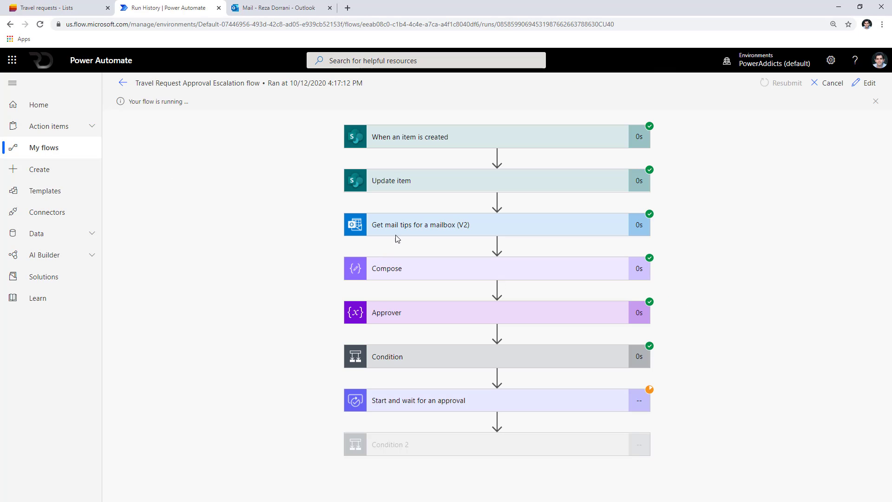
Inspect the Get mail tips and Compose run details showing the out-of-office message.
left_click(604, 233)
scroll(644, 289, "down", 3)
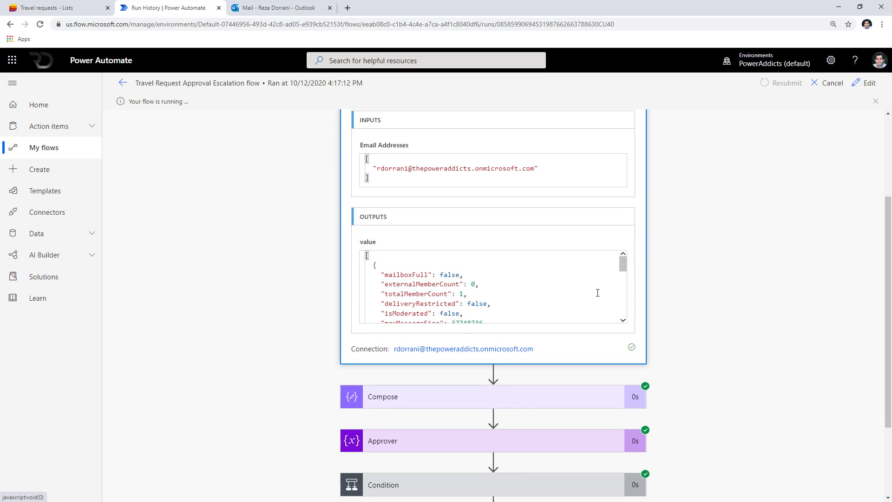
left_click_drag(622, 263, 634, 308)
scroll(660, 321, "down", 3)
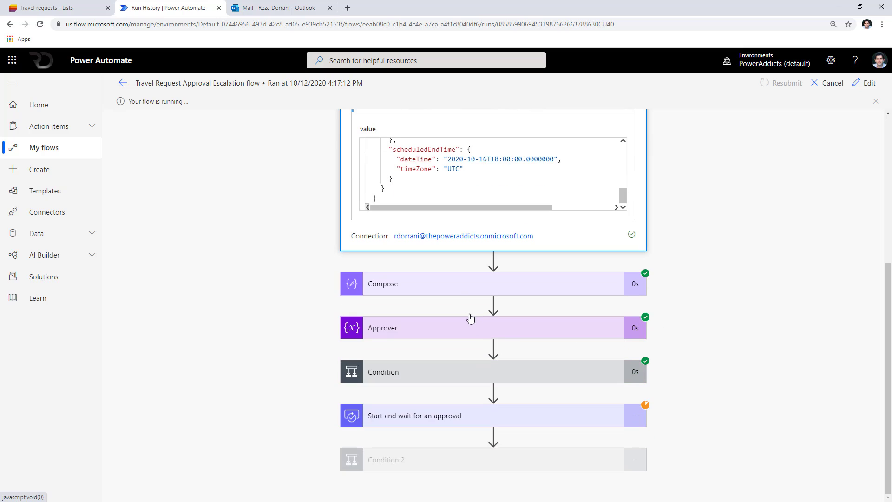
left_click(454, 294)
scroll(605, 342, "down", 2)
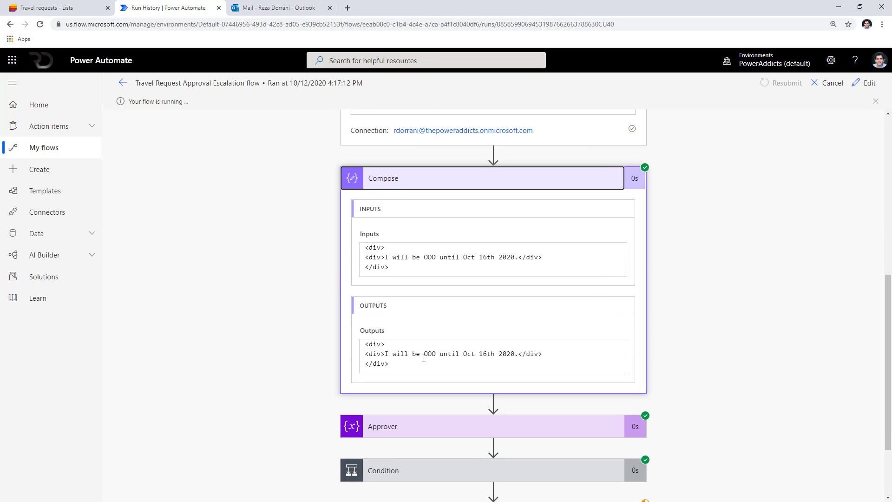
left_click_drag(422, 363, 365, 349)
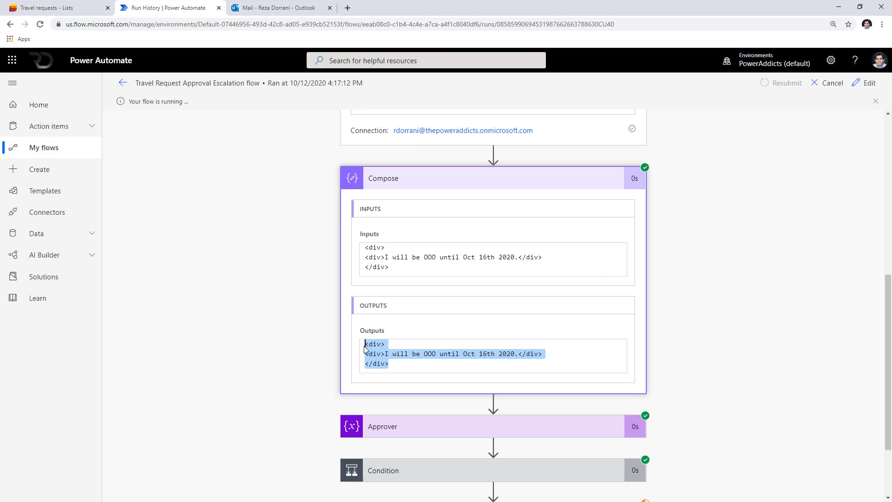
scroll(376, 375, "down", 2)
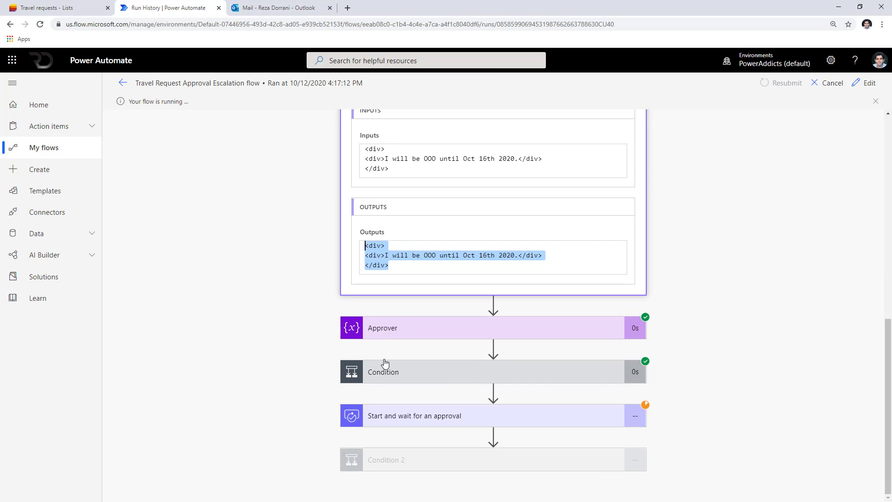
Inspect Approver, the false Condition, Set variable's delegate address and the pending approval.
left_click(392, 337)
scroll(582, 382, "down", 2)
scroll(582, 382, "down", 2)
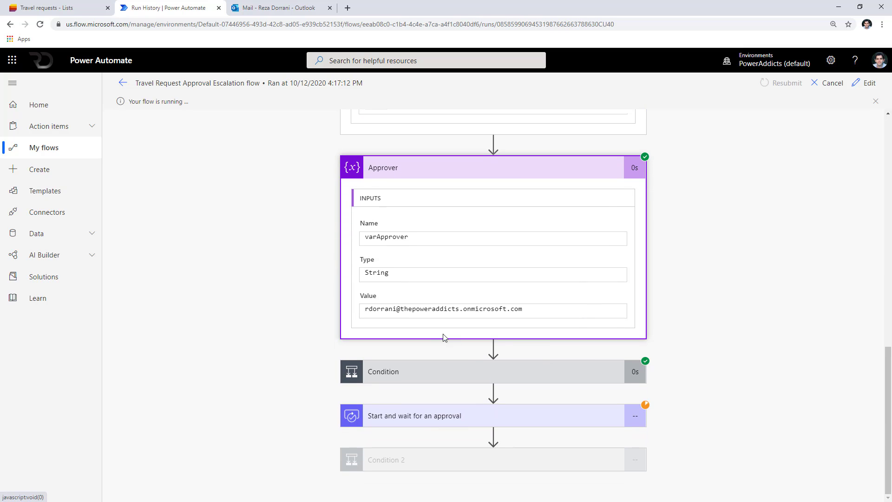
left_click(435, 386)
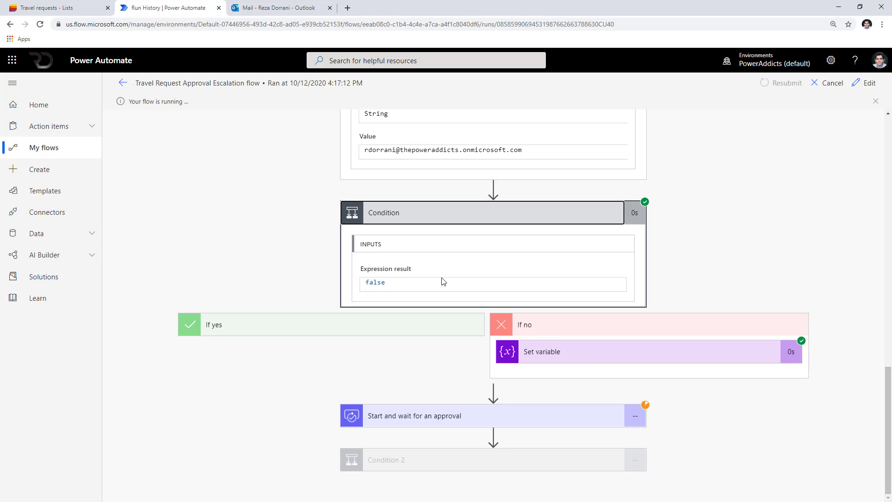
left_click(557, 354)
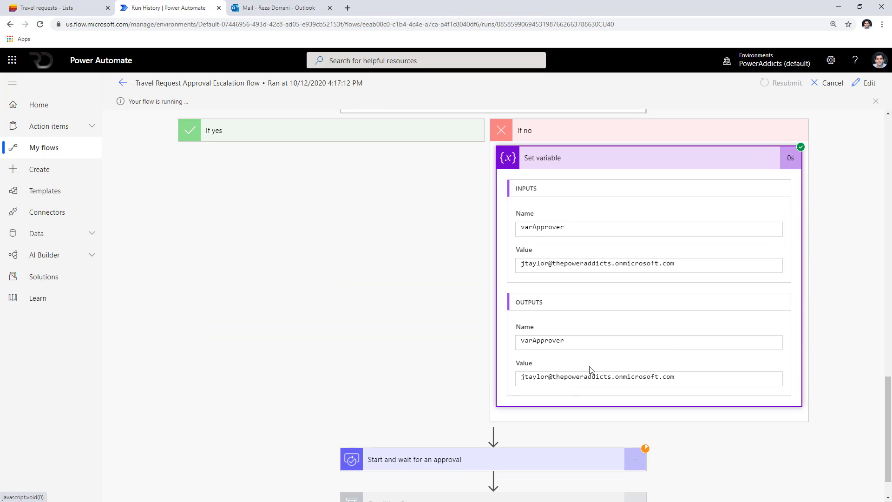
left_click_drag(696, 378, 492, 378)
scroll(492, 382, "down", 1)
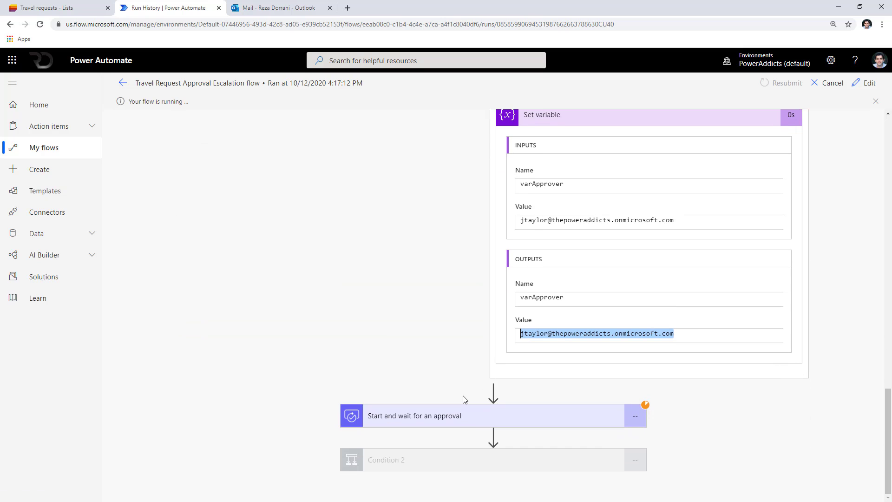
left_click(474, 408)
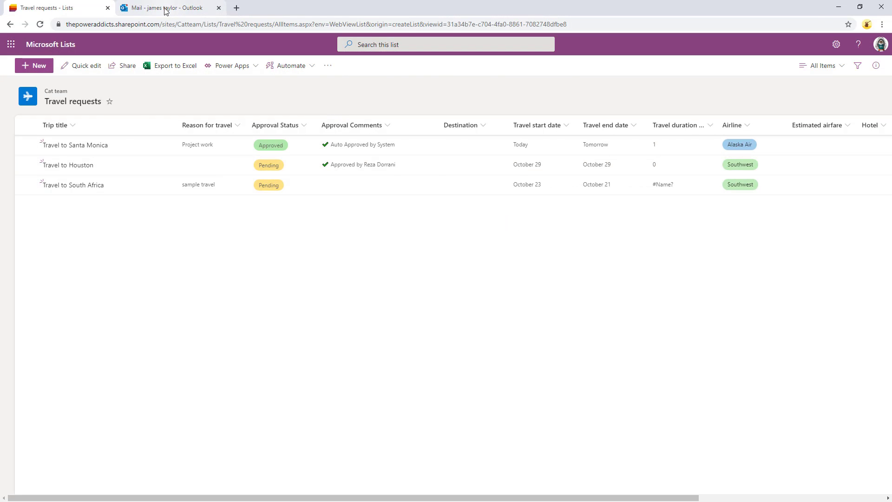
left_click(209, 8)
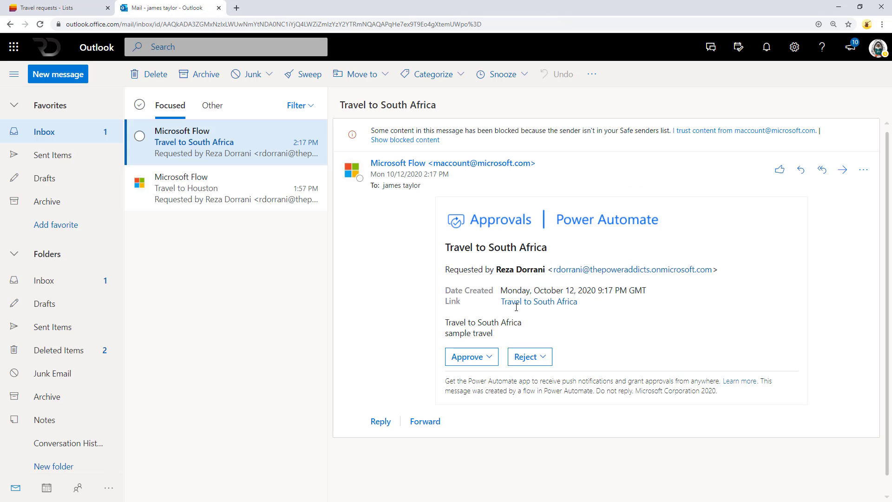
Approve the Travel to South Africa request from the delegate's inbox with the comment 'ok'.
left_click(484, 355)
left_click(505, 345)
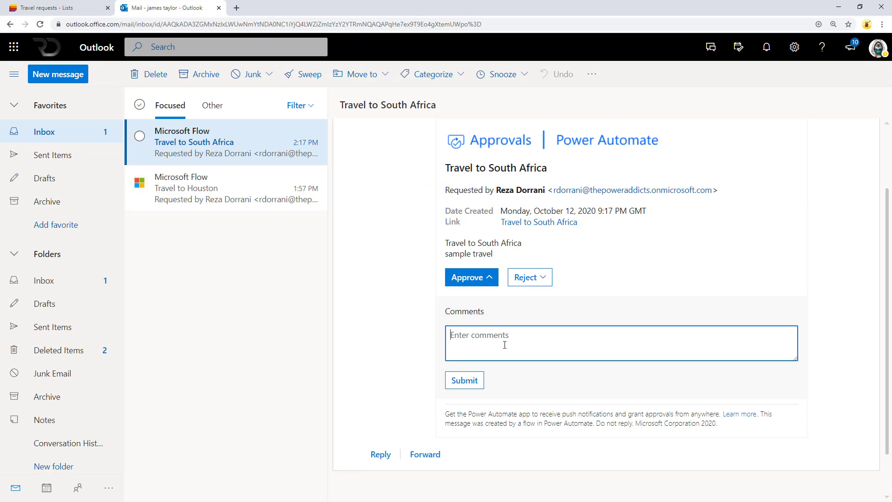
type("ok")
left_click(478, 379)
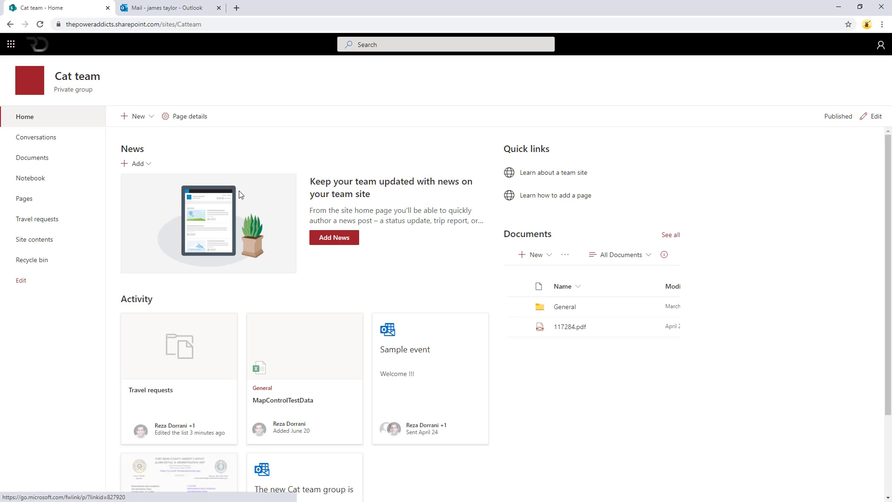
Use New > List to create a list named 'Approval Delegation' on the Cat team site.
left_click(144, 116)
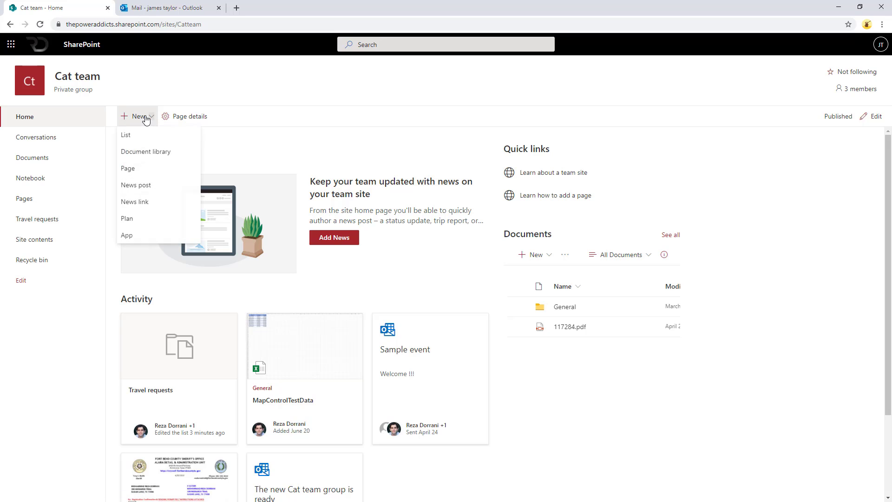
left_click(145, 136)
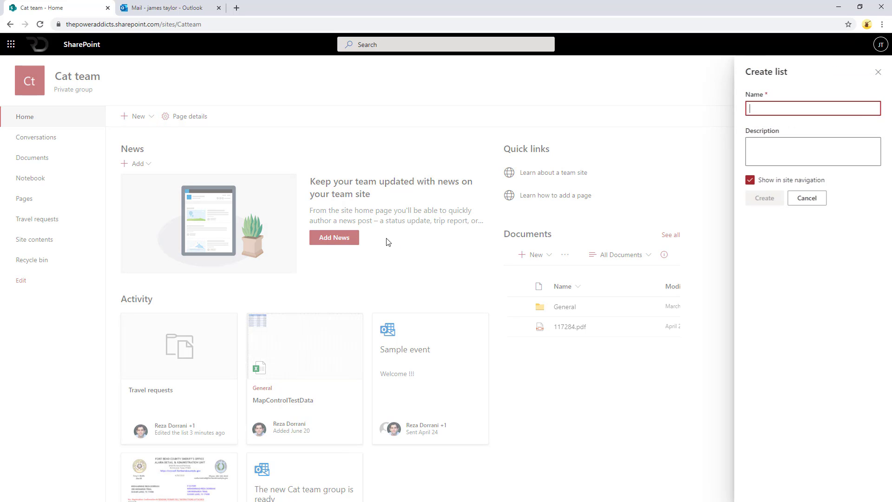
type("Approval Delegation")
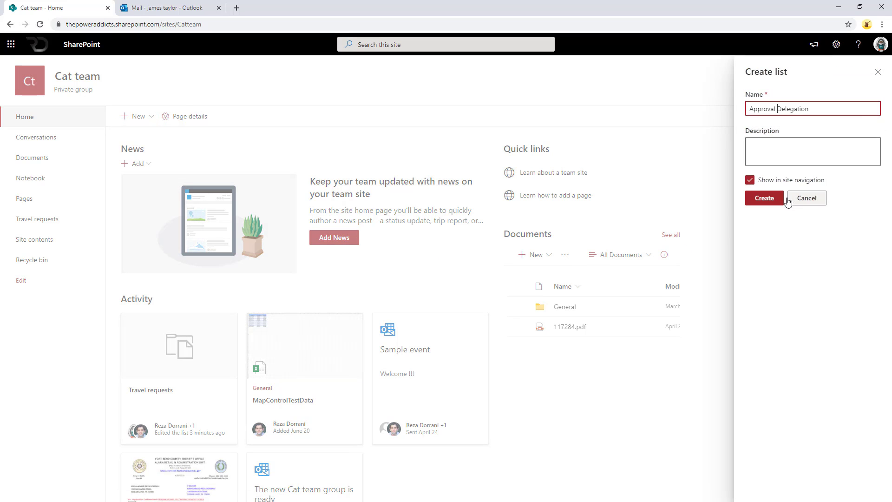
left_click(758, 199)
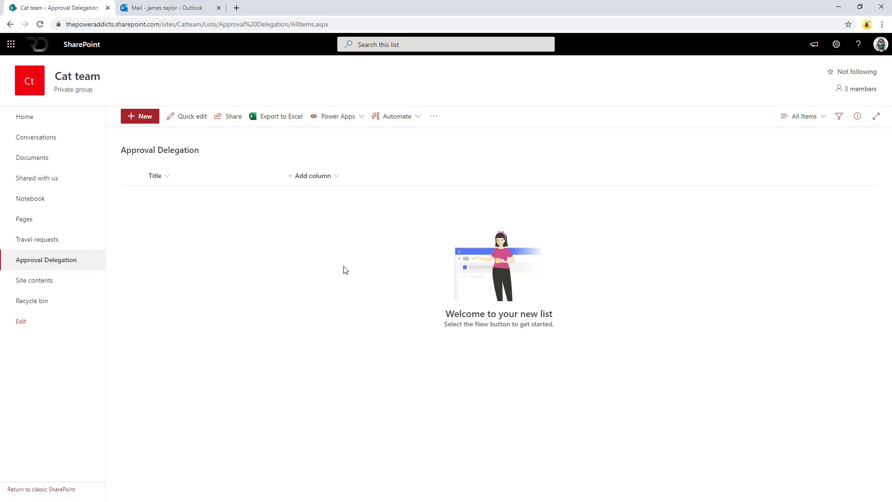
Add a Person column 'Delegating To' and two Date and time columns, 'From' and 'To'.
left_click(311, 181)
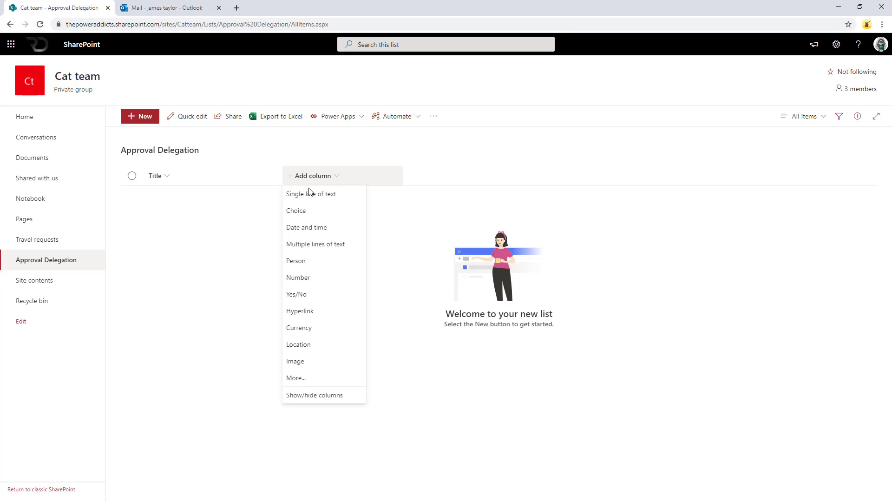
left_click(300, 260)
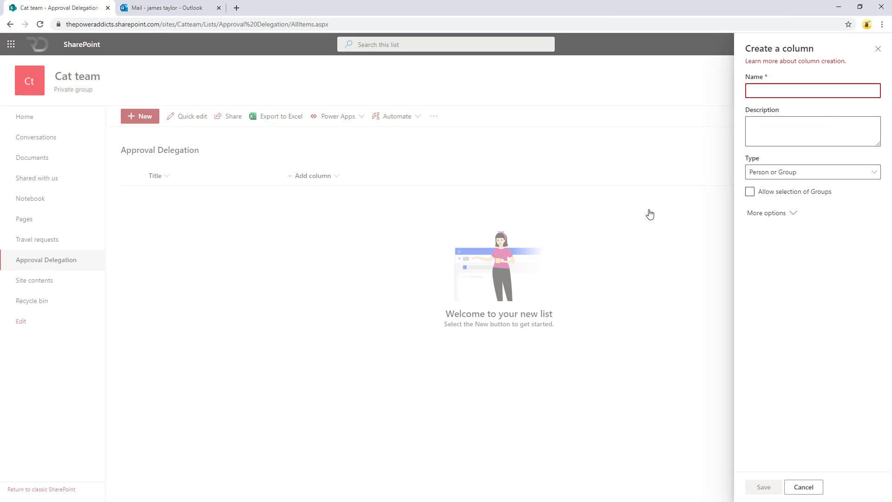
type("Delegating To")
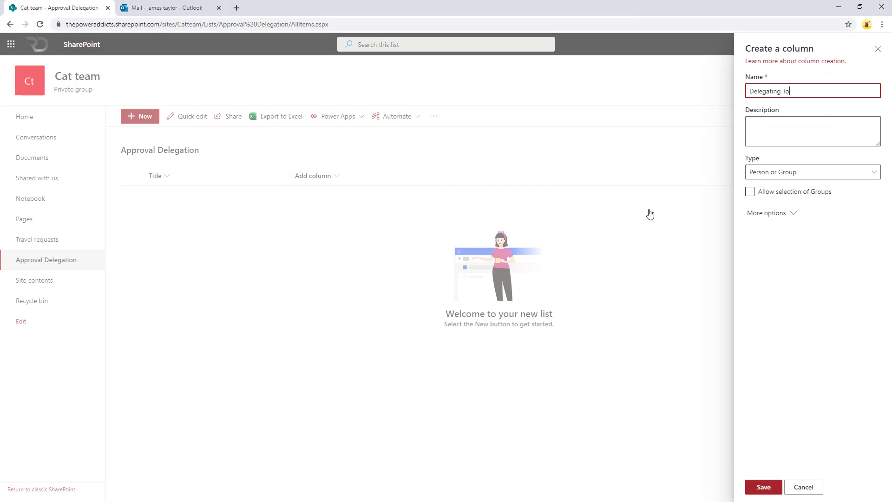
left_click(764, 487)
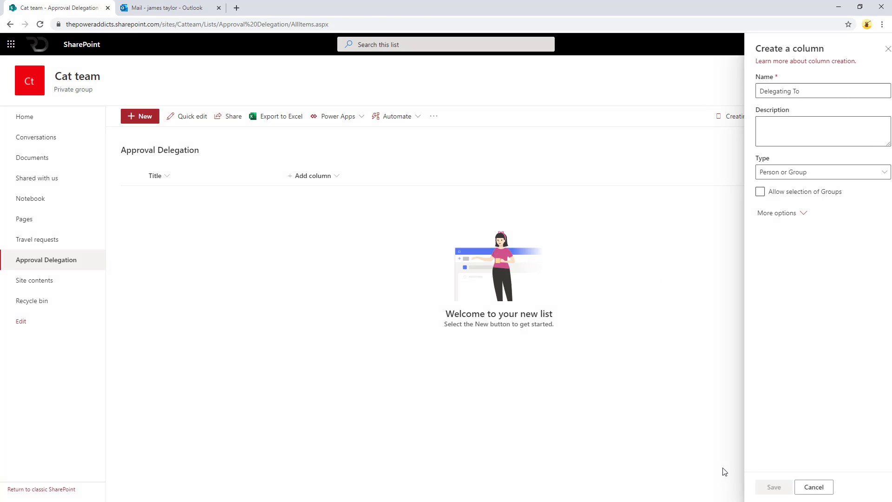
left_click(383, 175)
left_click(394, 229)
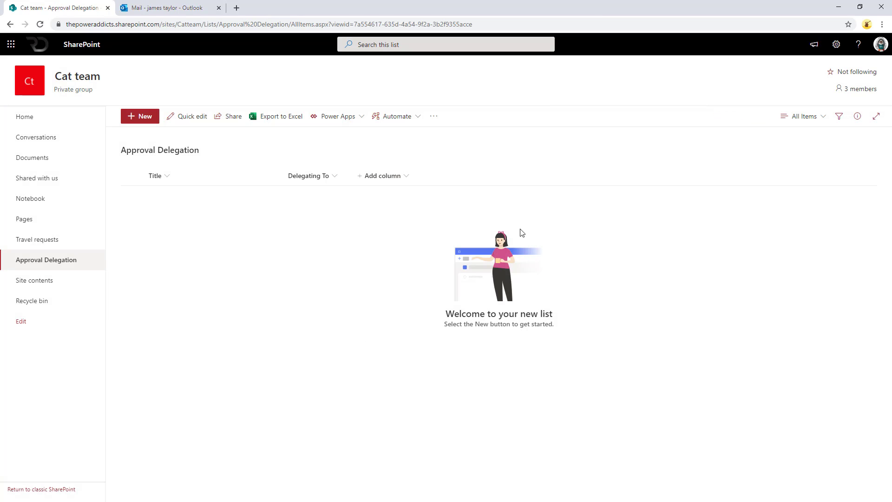
type("From")
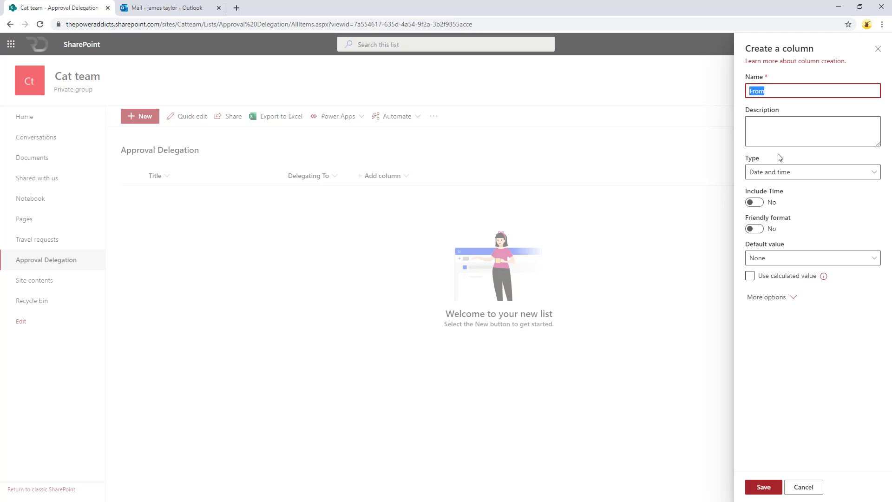
left_click(764, 487)
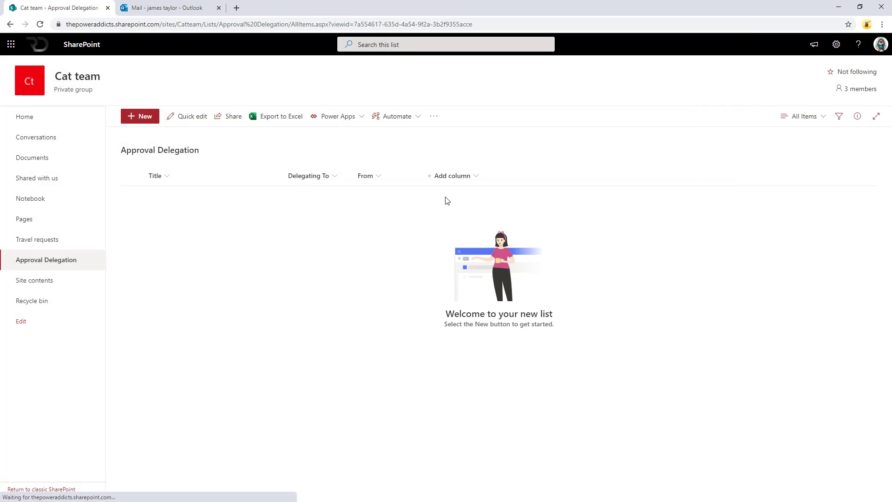
left_click(458, 176)
left_click(455, 233)
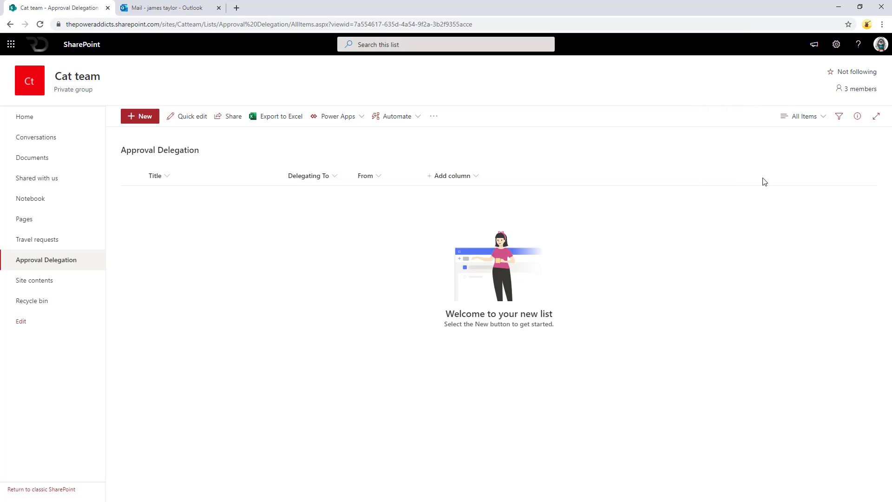
type("To")
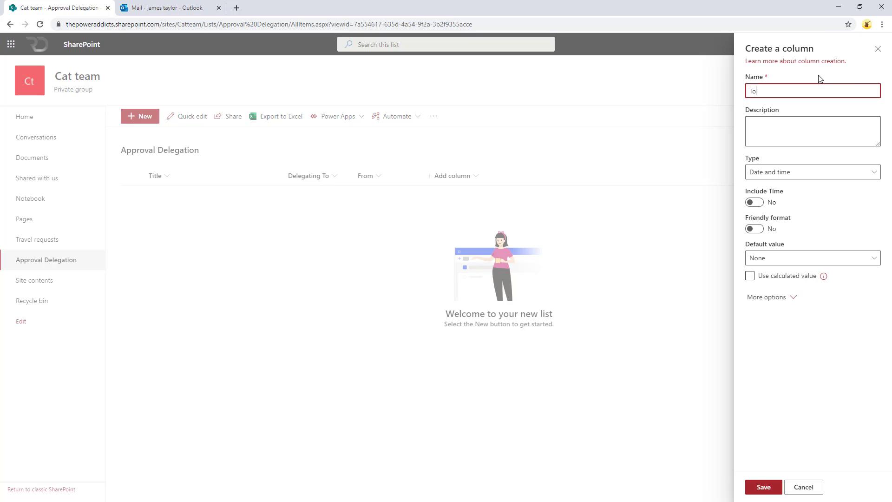
left_click(764, 487)
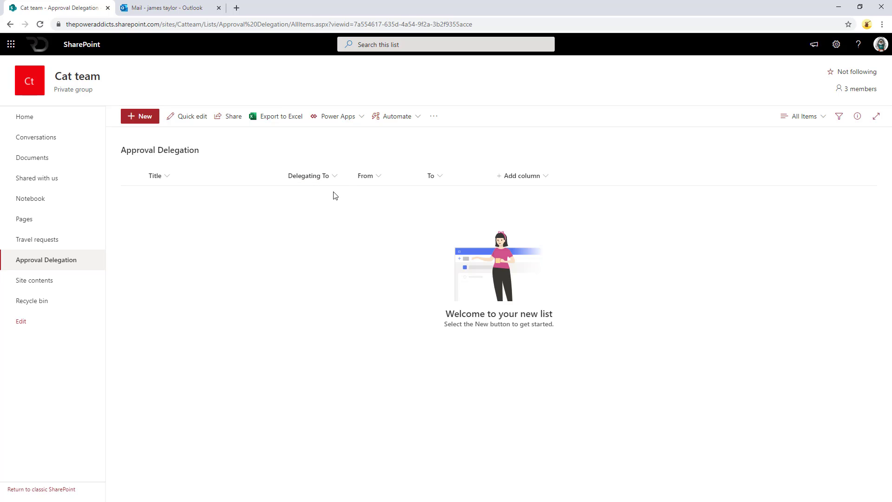
Show the Created By column in the list view.
left_click(521, 176)
left_click(647, 232)
left_click(558, 175)
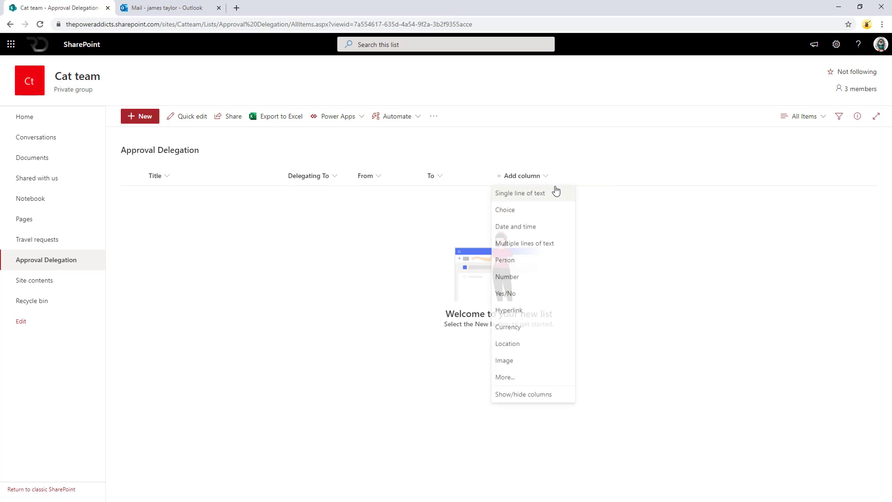
left_click(559, 395)
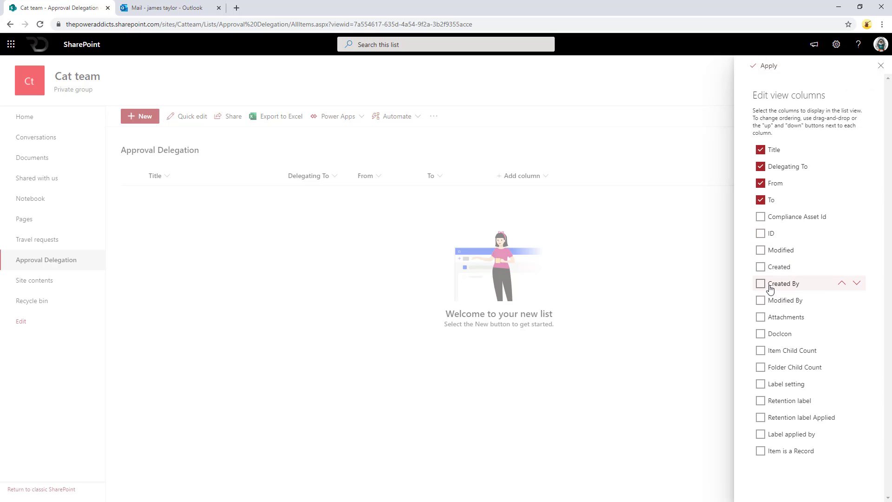
left_click(761, 284)
left_click(767, 66)
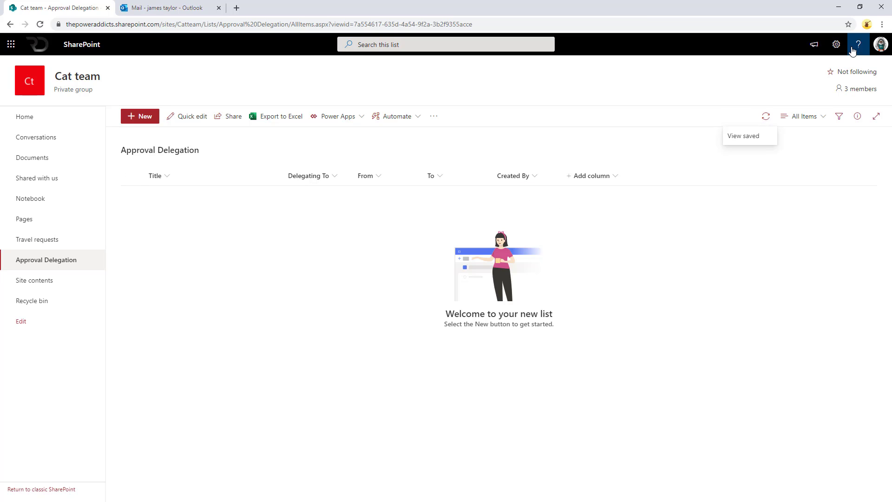
Start a new Approval Delegation entry with the pasted title and the suggested colleague as delegate.
left_click(142, 118)
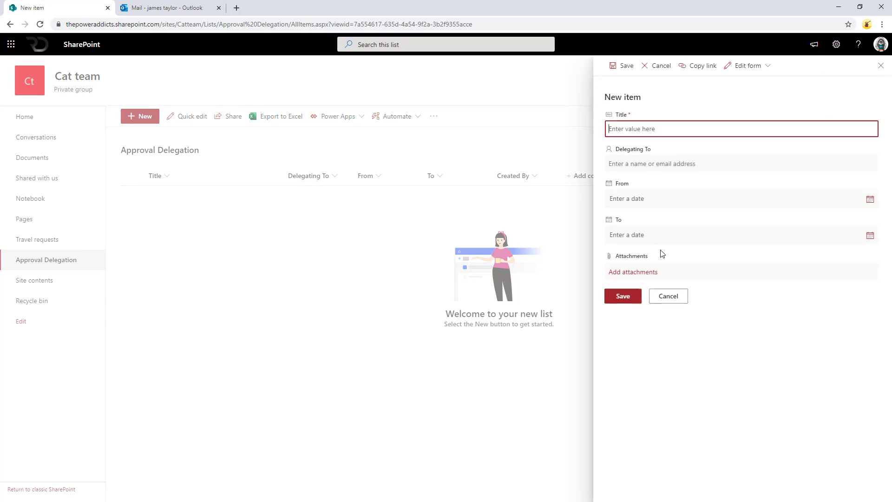
type("I will be working on a project")
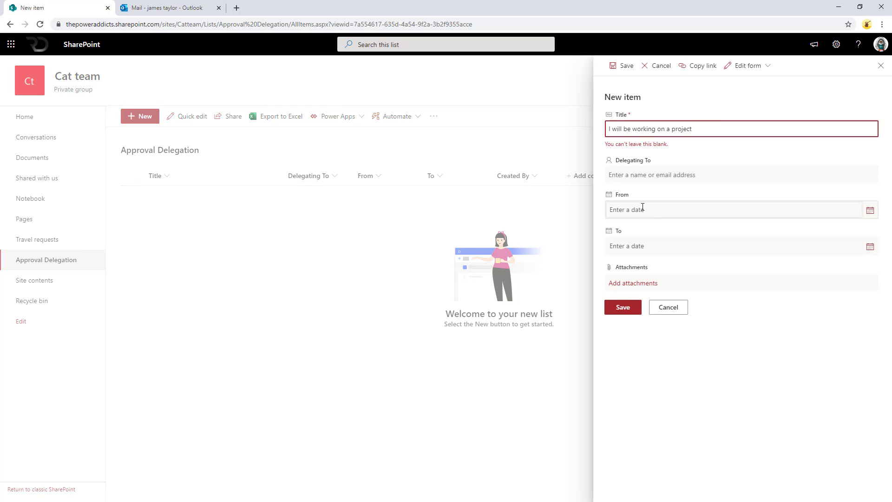
left_click(699, 168)
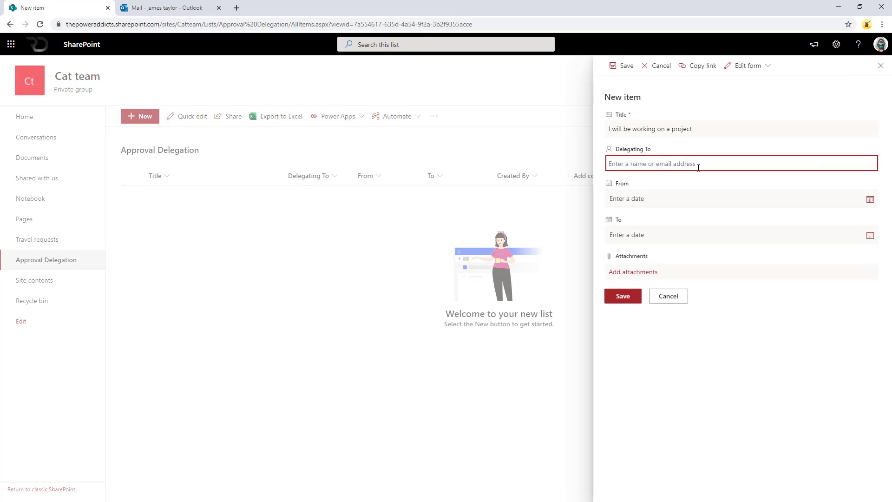
type("reza")
left_click(687, 185)
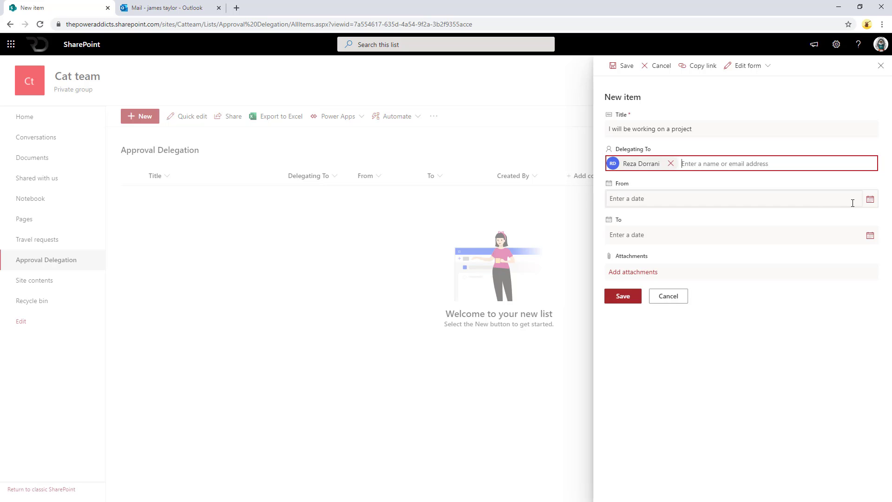
Set From 10/12/2020 and To 10/21/2020, save the entry, and go to Power Apps.
left_click(853, 203)
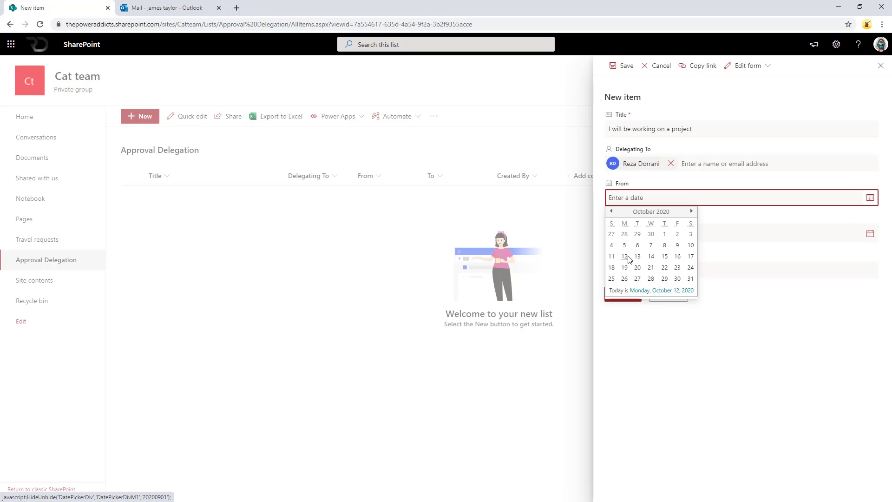
left_click(624, 257)
left_click(870, 234)
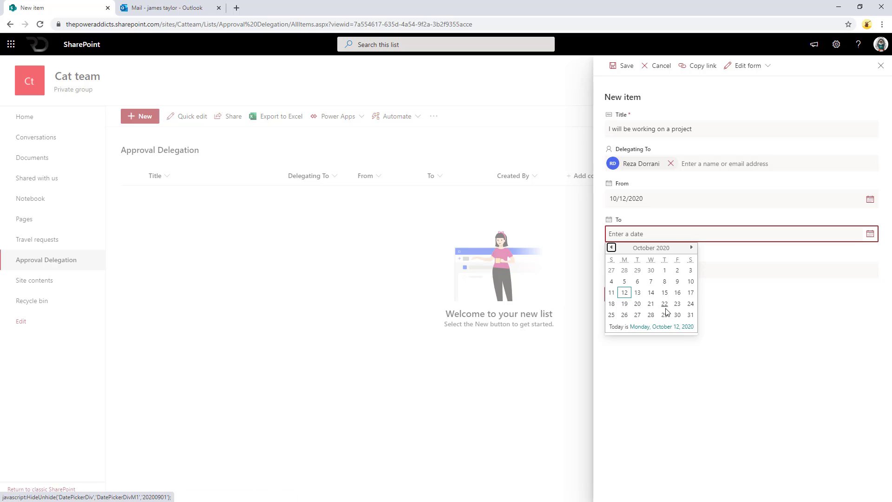
left_click(652, 304)
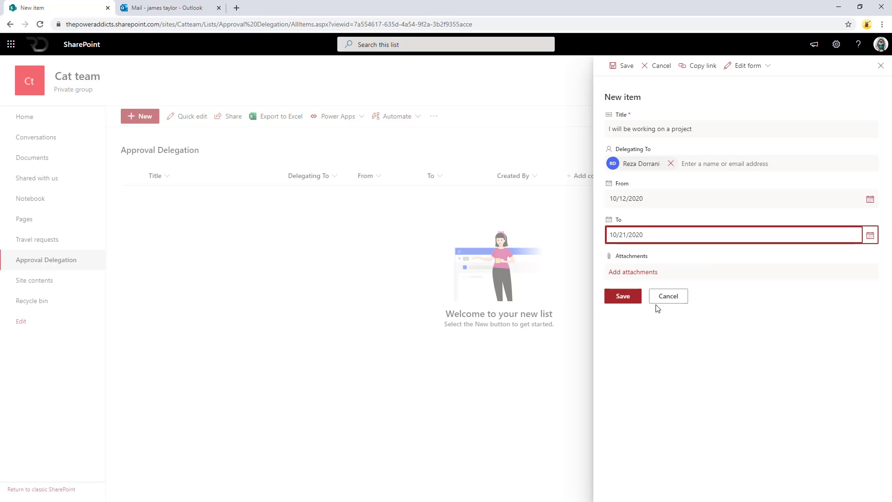
left_click(633, 299)
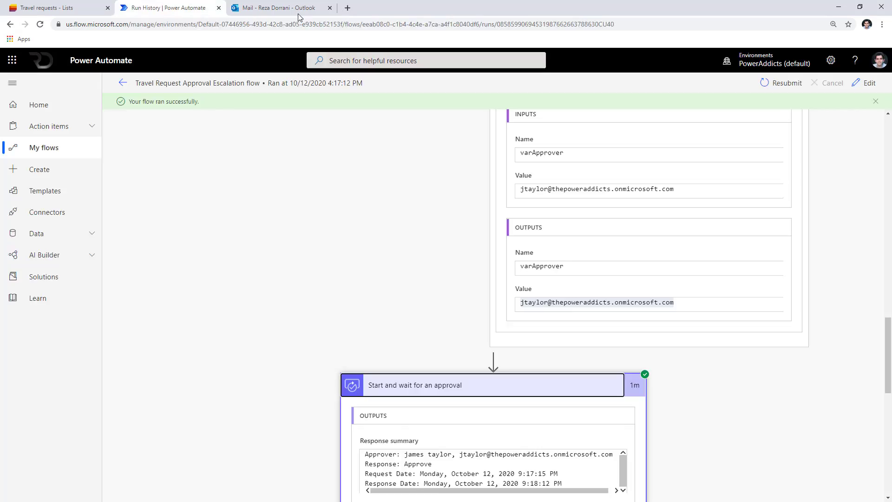
left_click(361, 8)
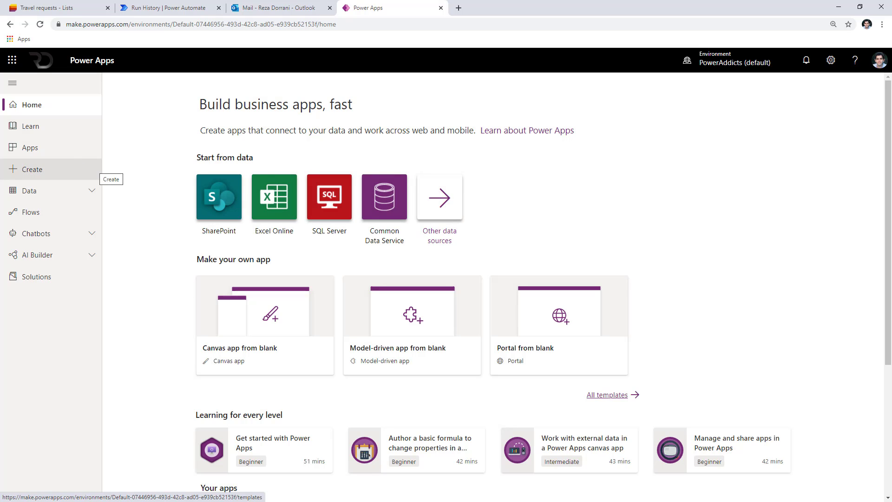
Search all templates for 'out of office' and create an app from the Out of Office template.
left_click(607, 396)
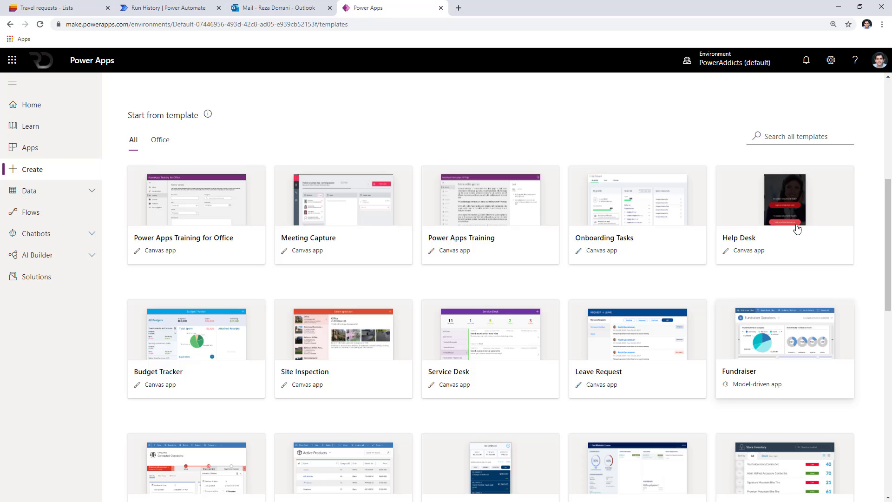
left_click(792, 138)
type("o")
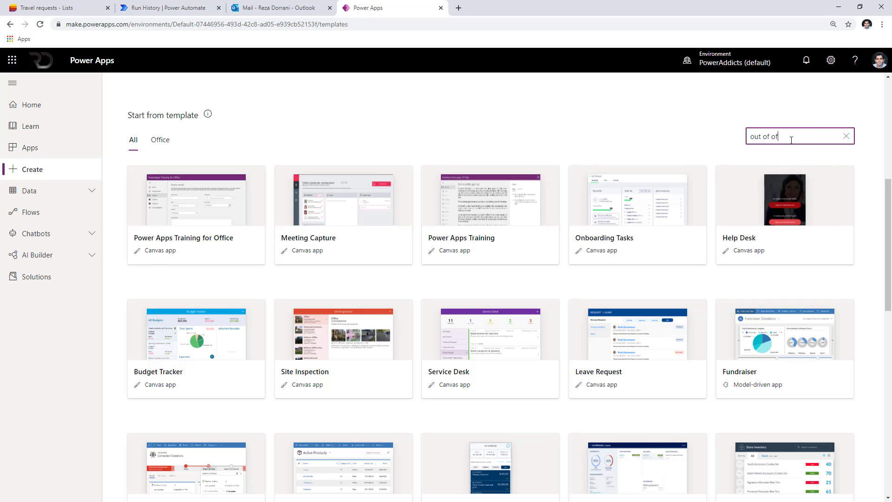
type("ut of of")
left_click(267, 402)
left_click(595, 405)
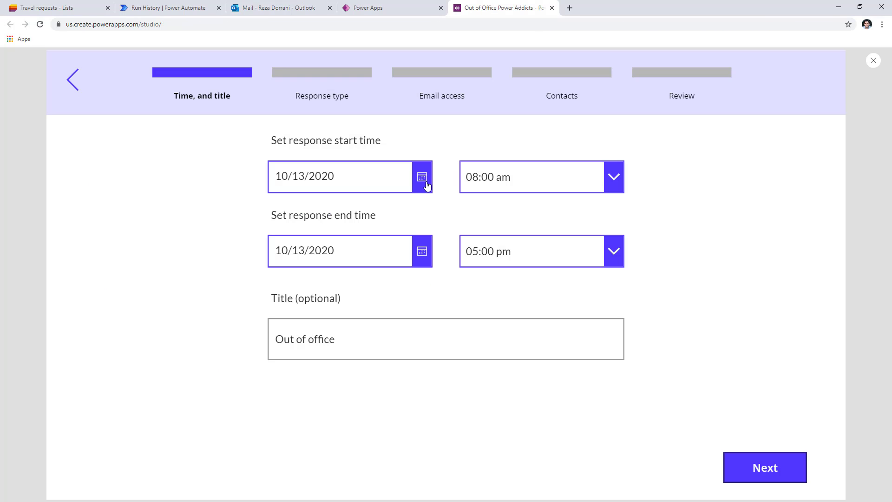
Go through the response start and end dates, choose the Vacation response type, and reach the contacts step.
left_click(427, 186)
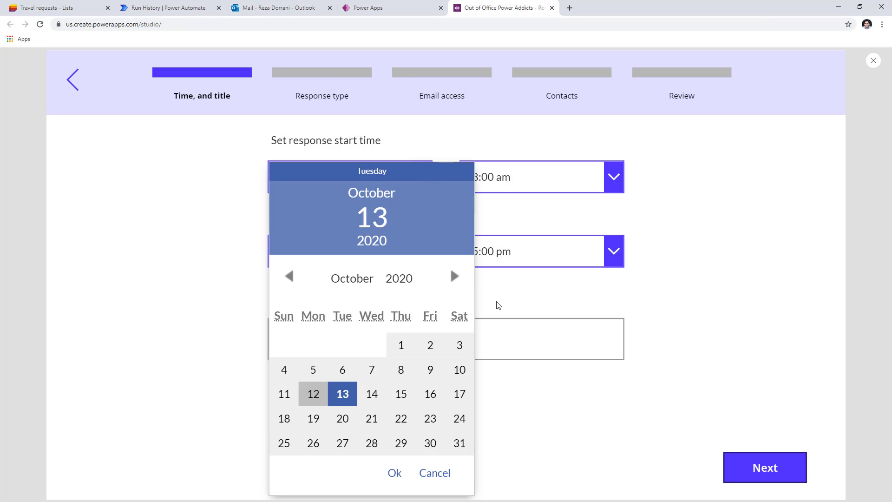
left_click(495, 303)
left_click(418, 261)
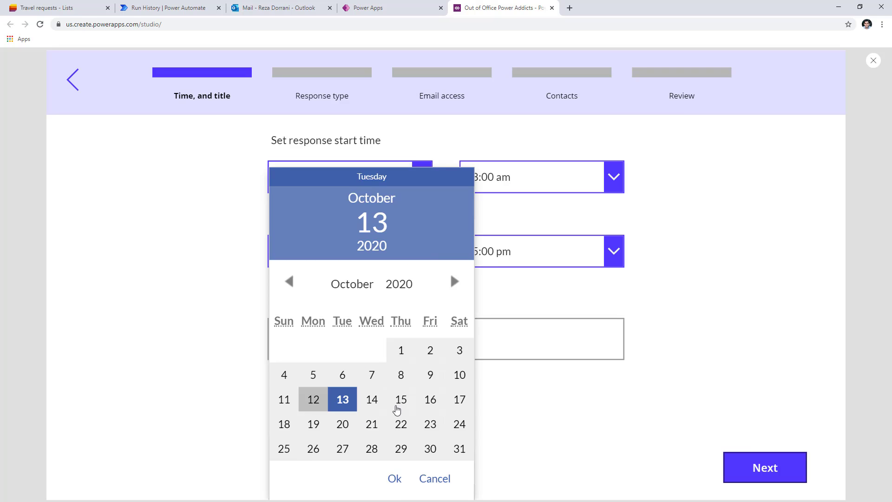
left_click(399, 401)
left_click(563, 351)
left_click(784, 471)
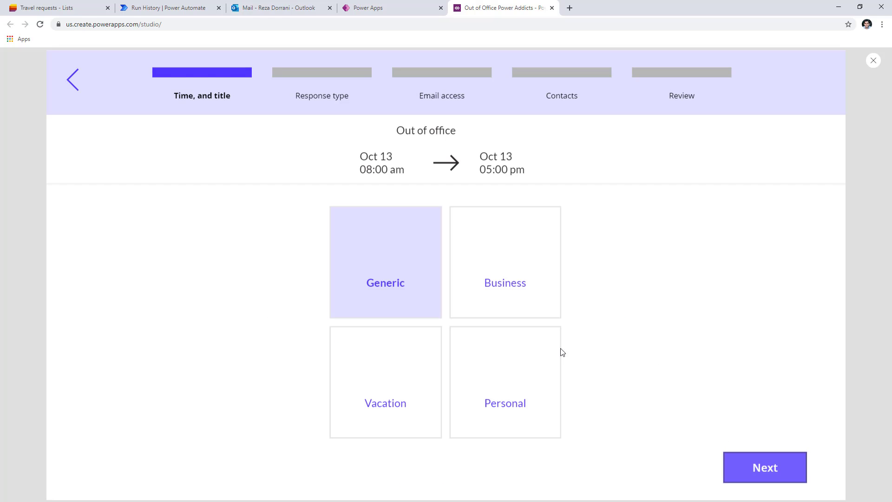
left_click(399, 378)
left_click(759, 474)
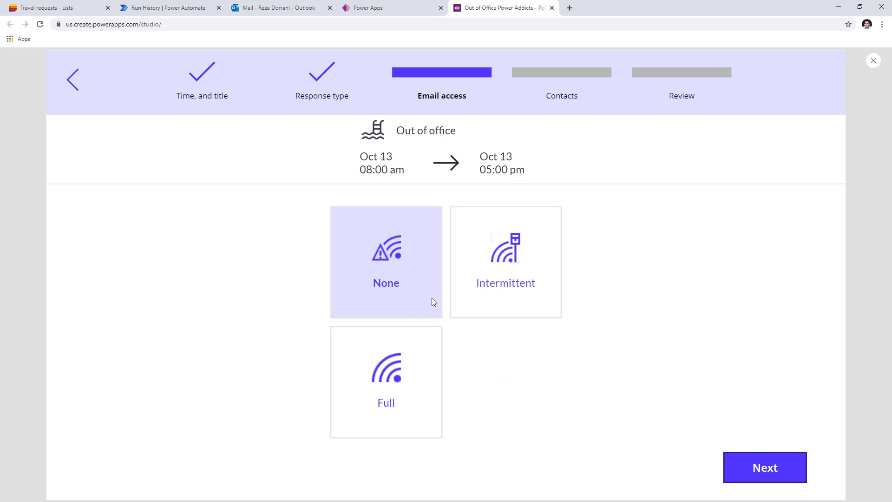
left_click(767, 474)
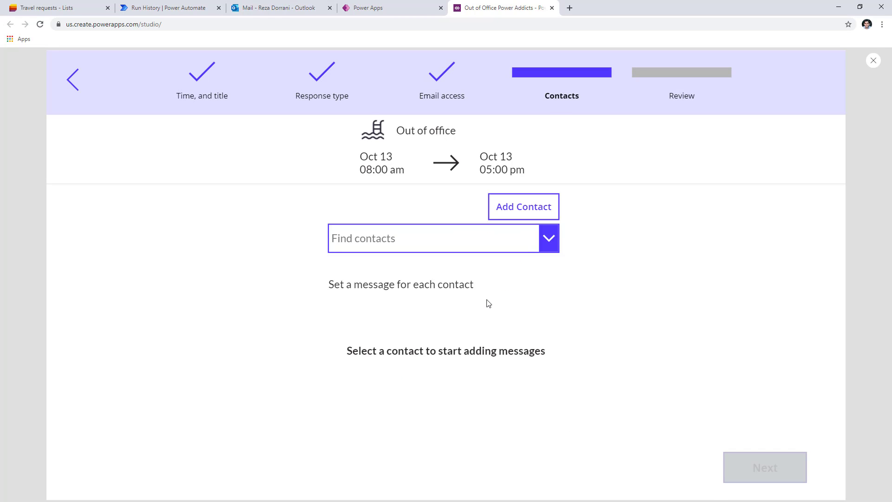
Search for and add the contact, then advance the wizard to Review.
left_click(523, 211)
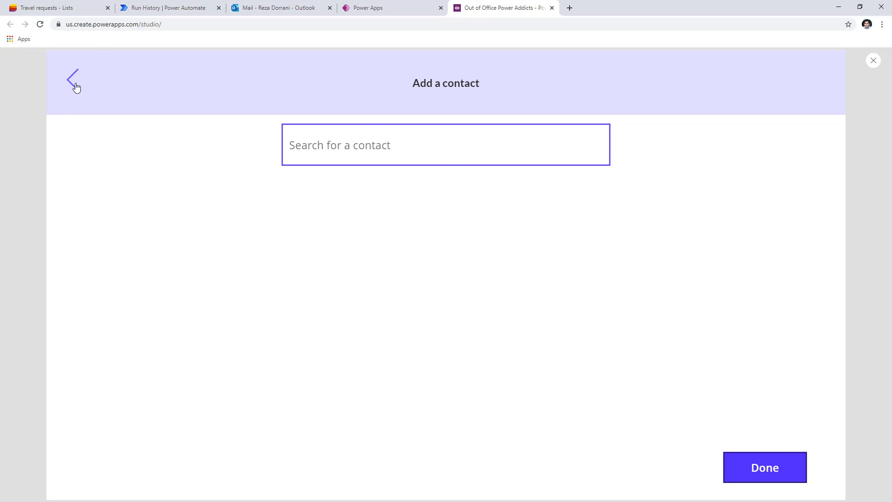
left_click(329, 157)
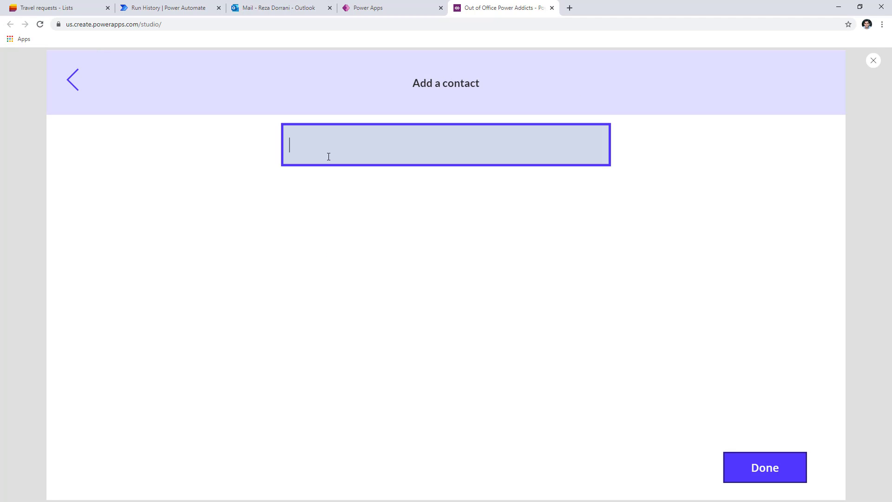
type("james")
left_click(791, 466)
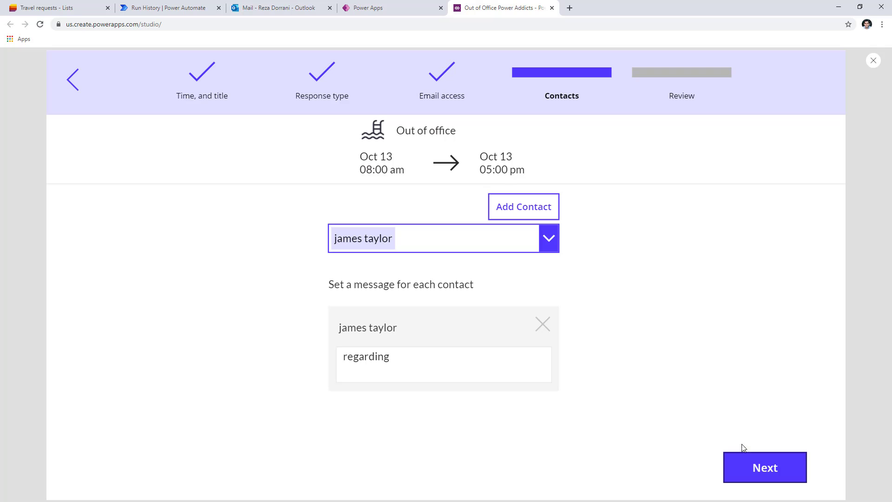
left_click(749, 464)
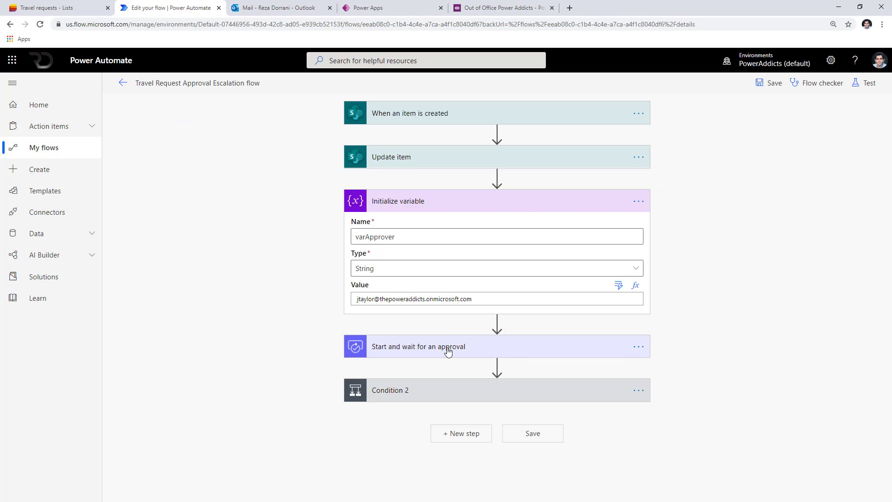
Fill the approval step's Assigned to field with the varApprover dynamic content.
left_click(449, 347)
scroll(453, 299, "down", 3)
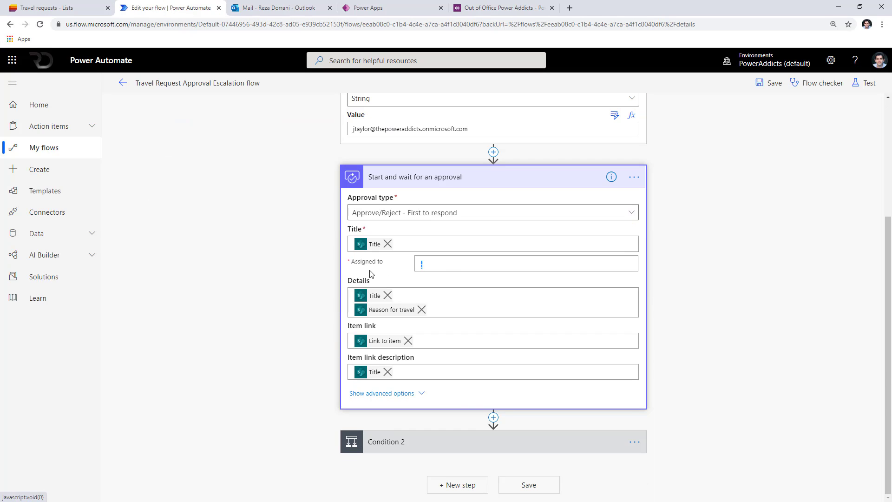
left_click(420, 263)
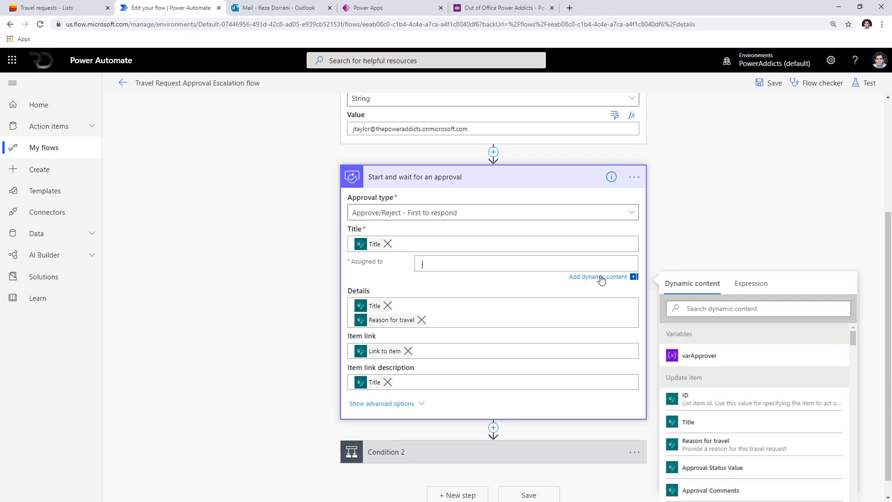
left_click(697, 356)
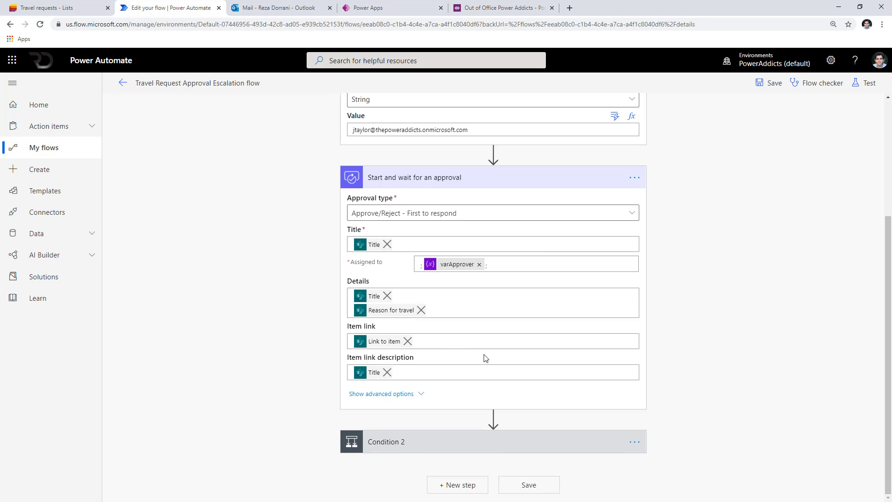
scroll(485, 358, "up", 3)
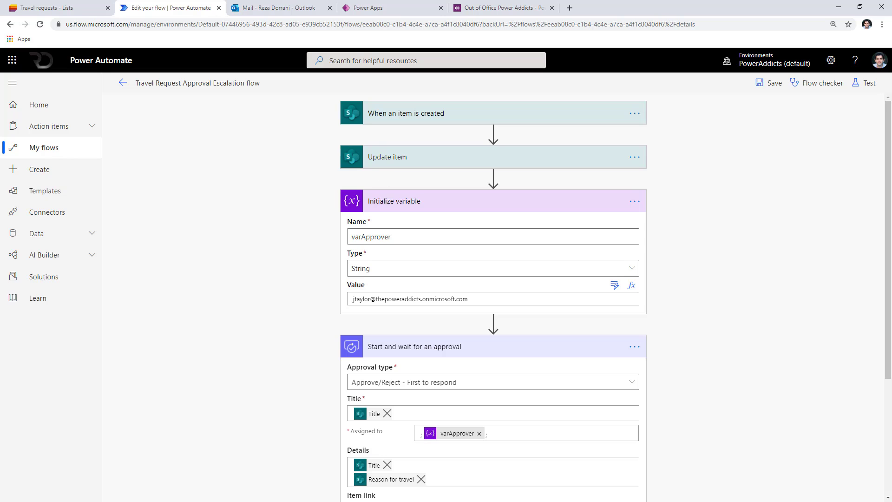
key("alt+Tab")
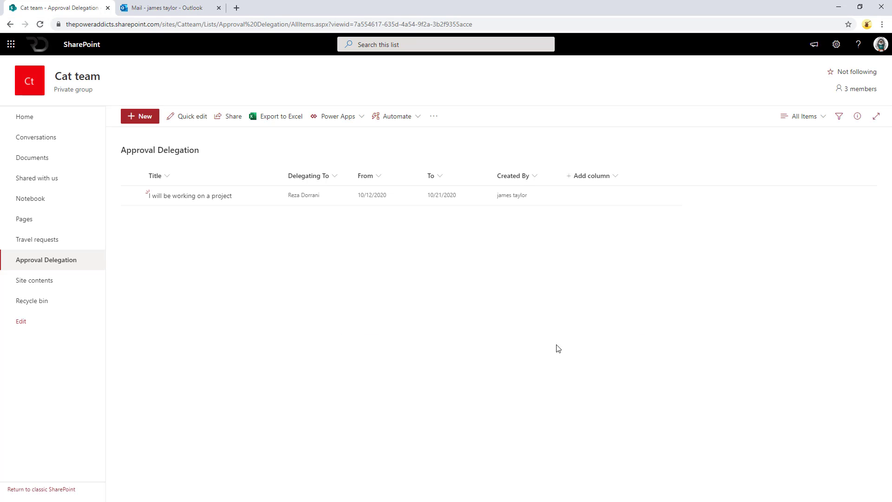
key("alt+Tab")
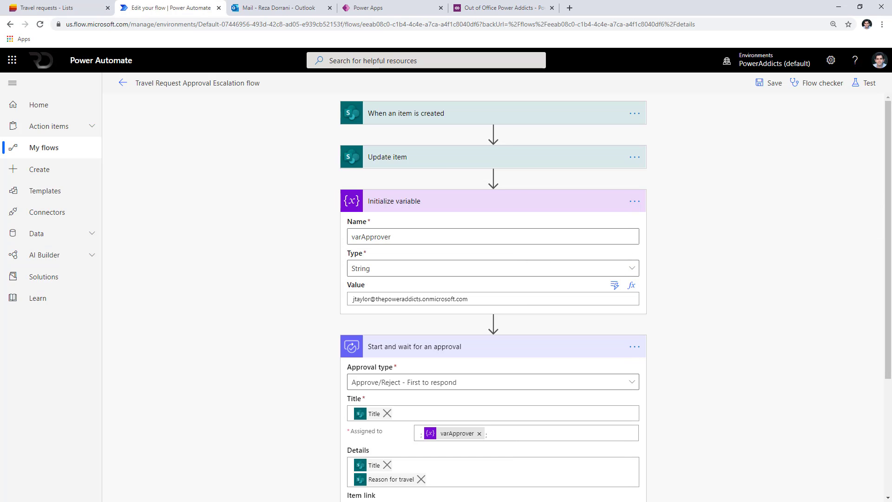
Insert a SharePoint Get items step before the approval, reading the Cat team site's Approval Delegation list.
left_click(494, 324)
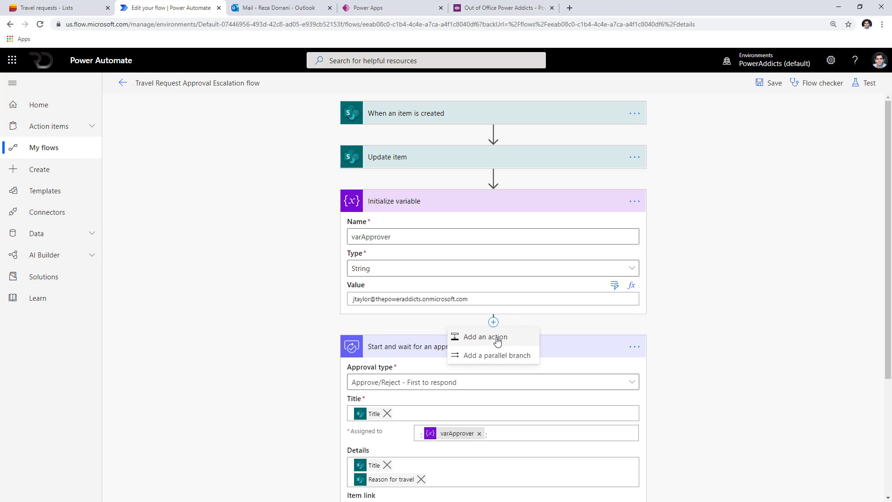
left_click(497, 338)
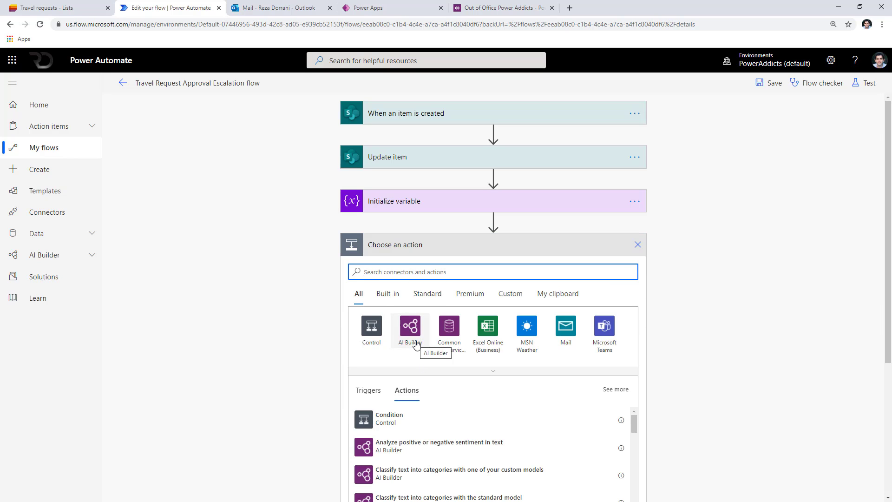
type("get items")
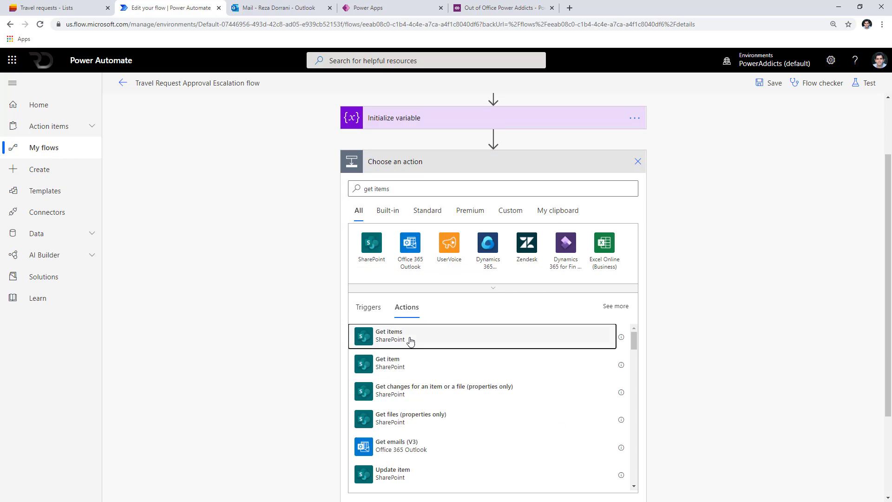
left_click(409, 339)
left_click(614, 246)
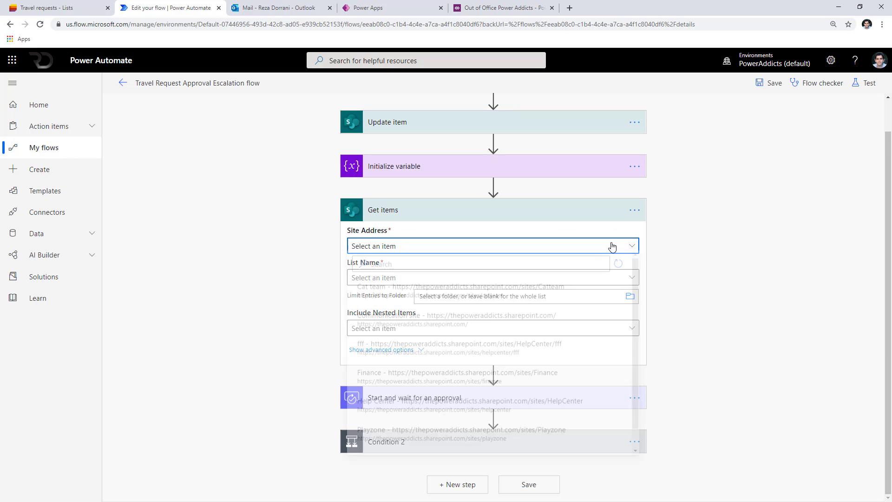
left_click(581, 302)
left_click(574, 278)
left_click(442, 326)
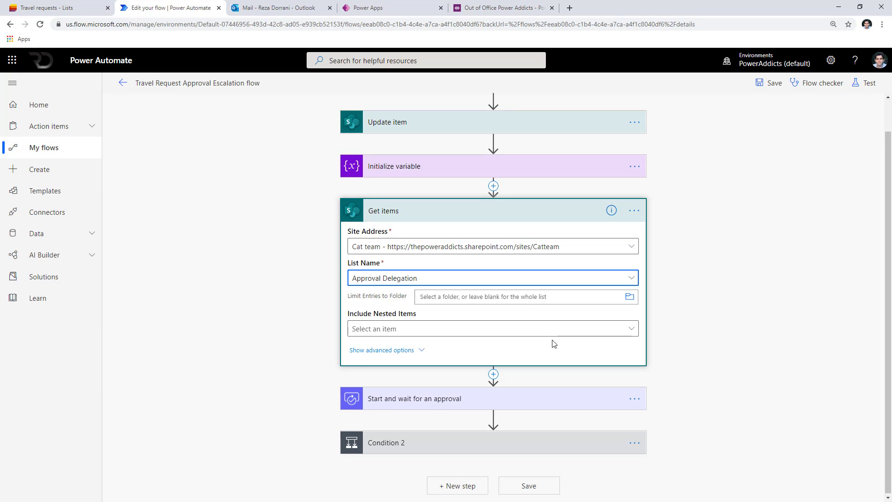
Set the Filter Query to Author/EMail eq varApprover.
left_click(386, 349)
left_click(386, 243)
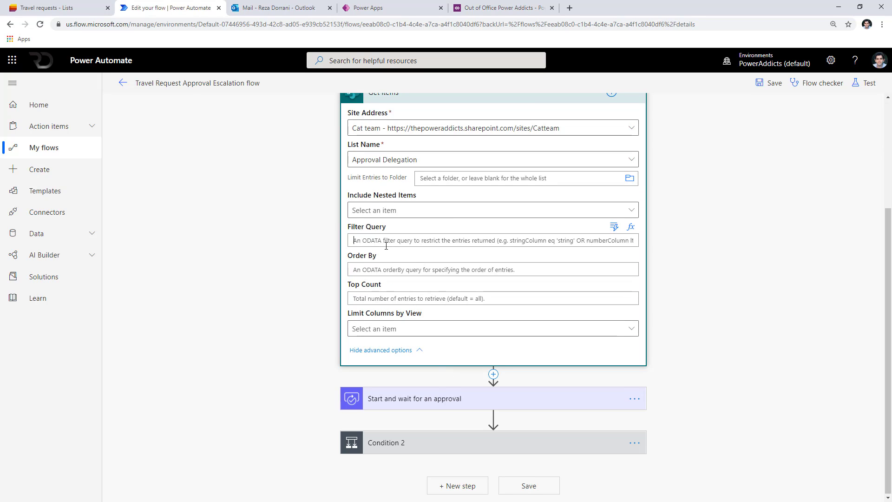
left_click(386, 246)
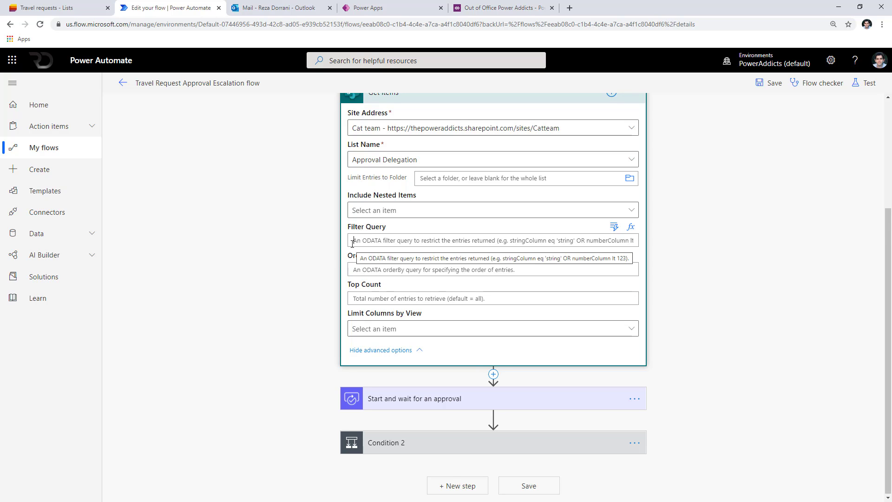
type("Author/")
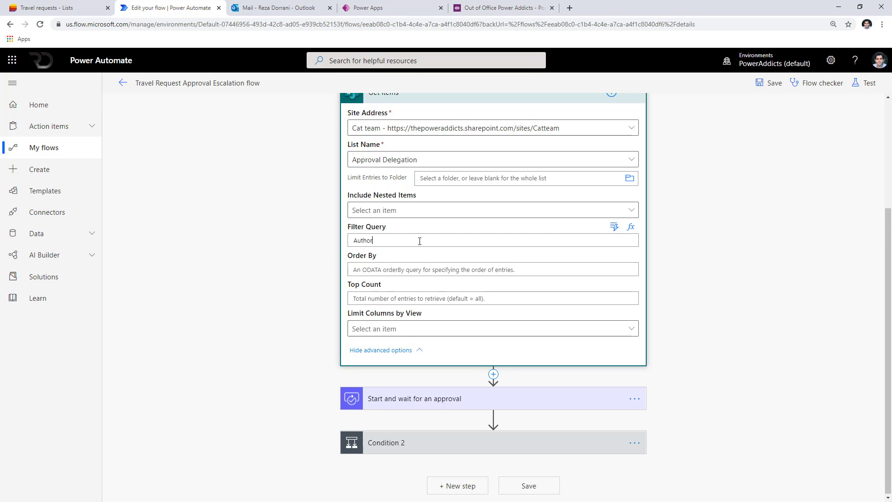
type("EM")
type("ail eq")
left_click(614, 227)
left_click(392, 339)
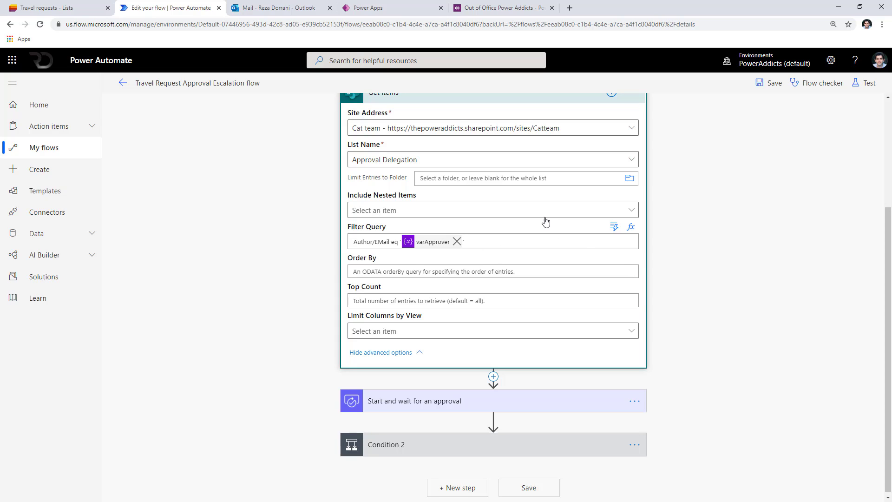
key("alt+Tab")
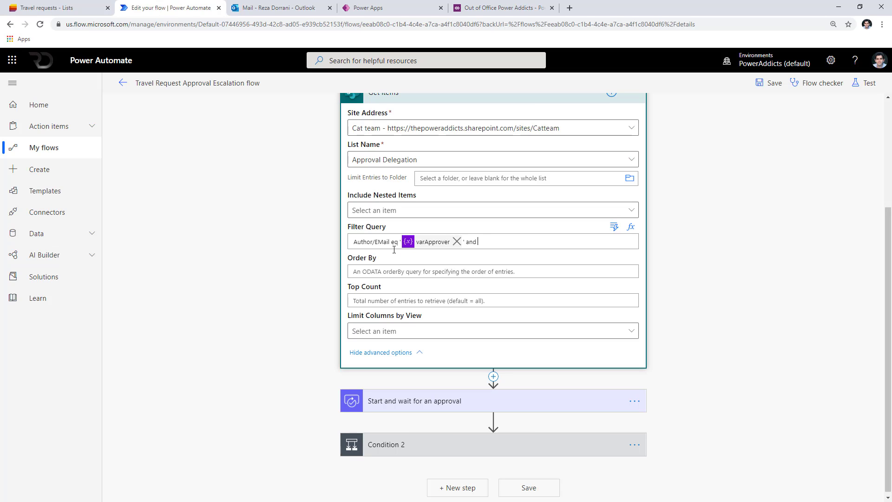
Append "From le 'utcnow()'" and "and To ge 'utcnow()'" expressions to the filter query.
type("From le '")
left_click(631, 227)
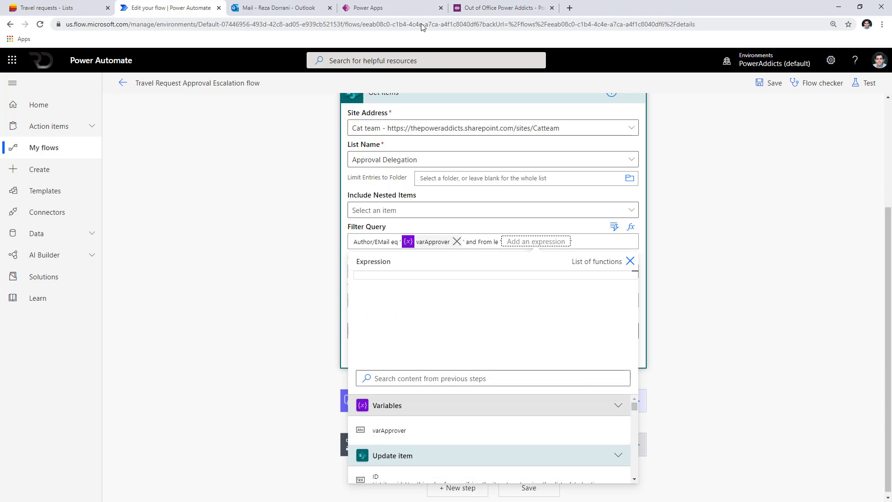
type("utcnow()")
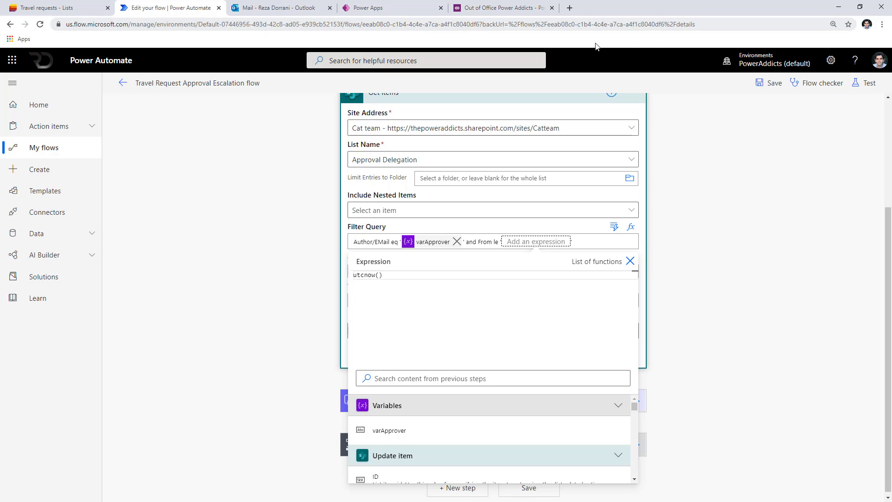
key("Return")
type("' and ")
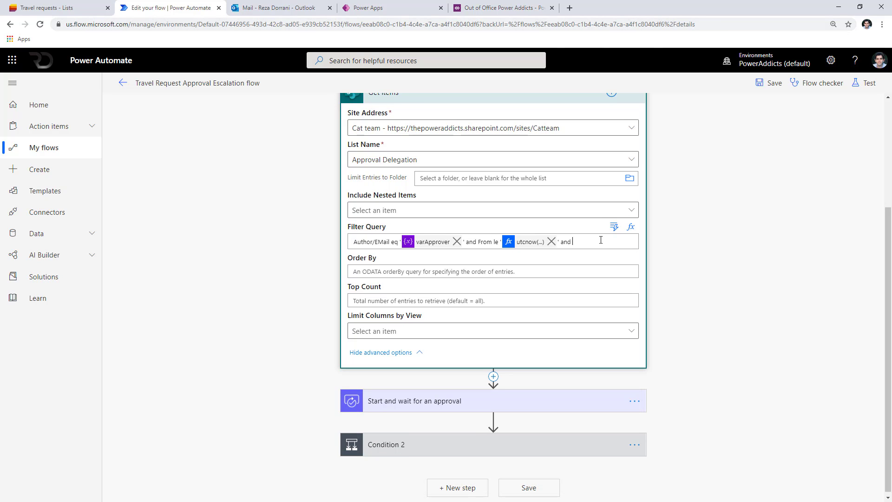
type("To ge")
left_click(631, 227)
left_click(416, 302)
type("utcn")
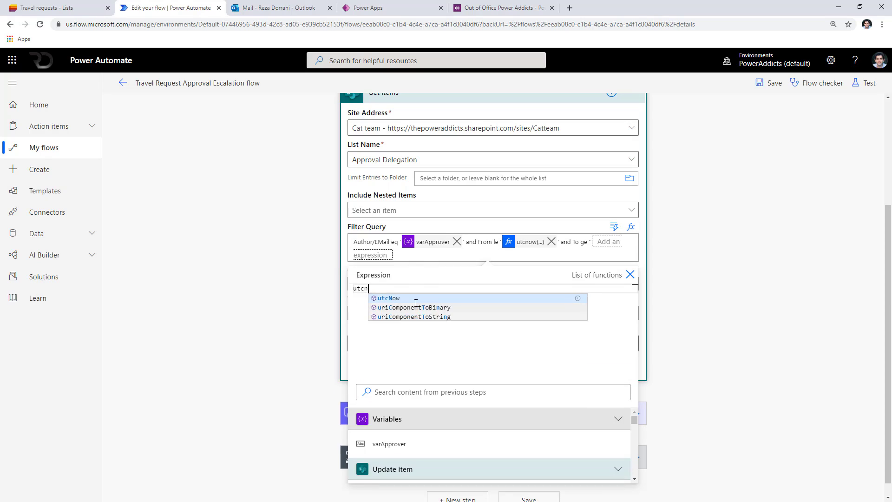
type("ow(...)")
left_click(630, 275)
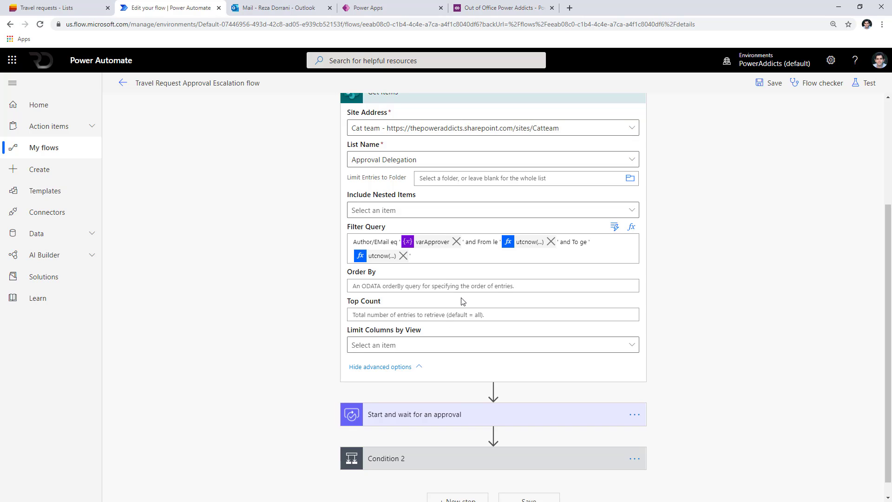
scroll(444, 274, "up", 2)
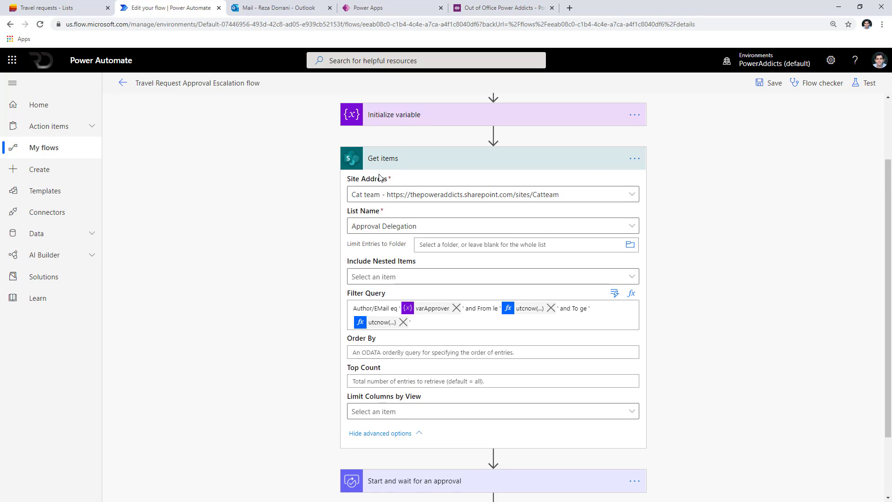
scroll(441, 367, "down", 2)
Add a Condition step right after Get items.
left_click(493, 378)
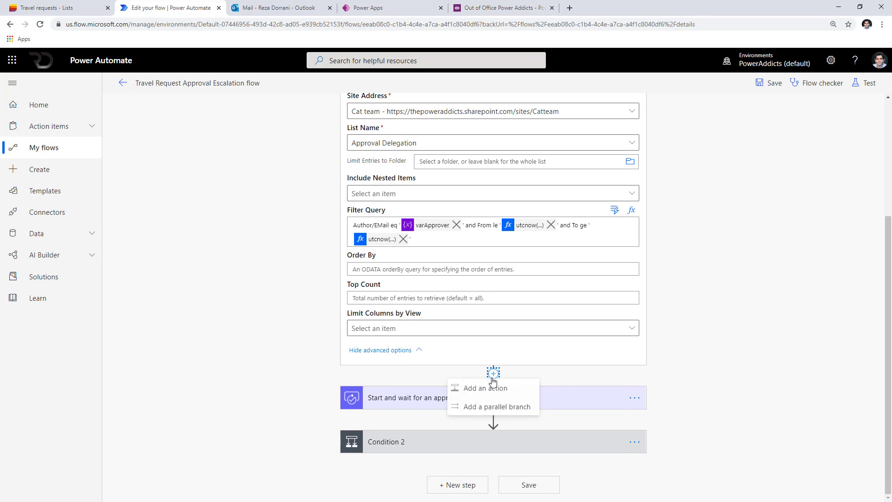
left_click(485, 390)
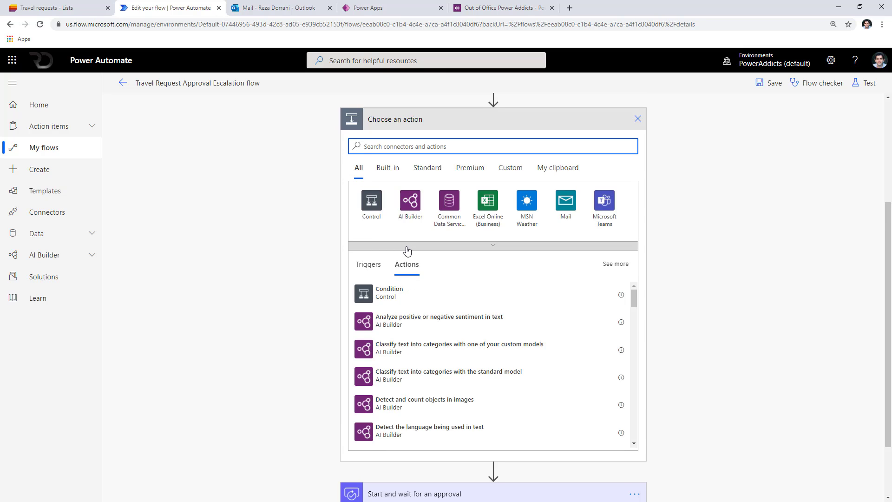
type("condition")
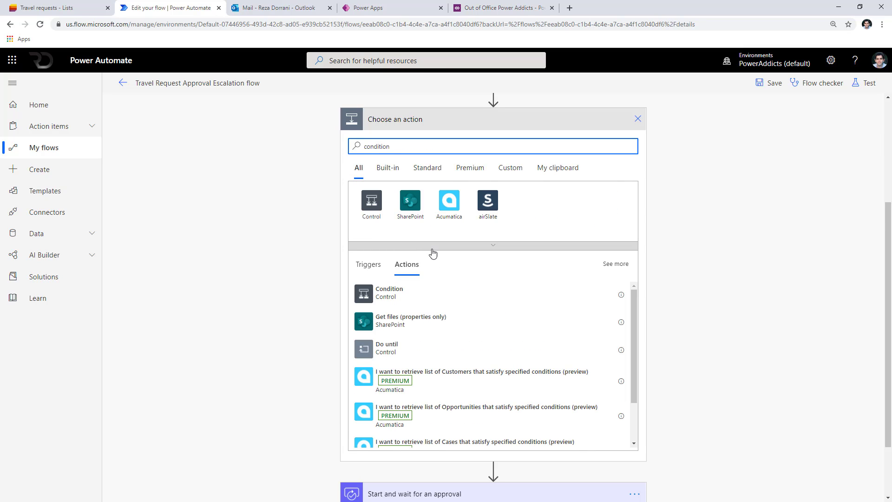
left_click(438, 289)
Make the Condition test length(Get items value) is equal to 1.
left_click(403, 231)
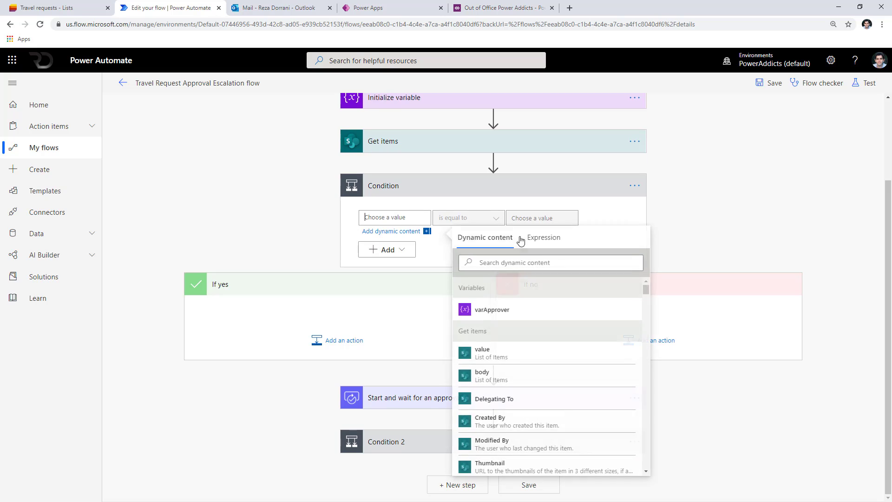
left_click(544, 246)
type("length(")
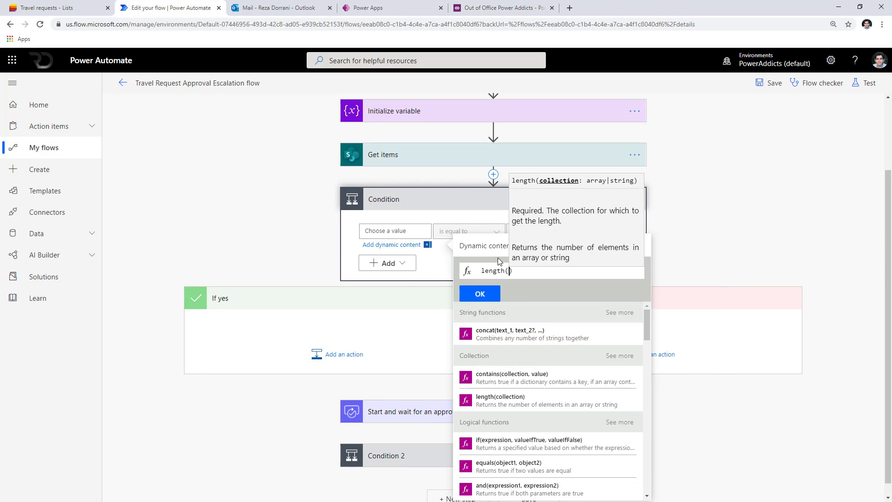
left_click(495, 252)
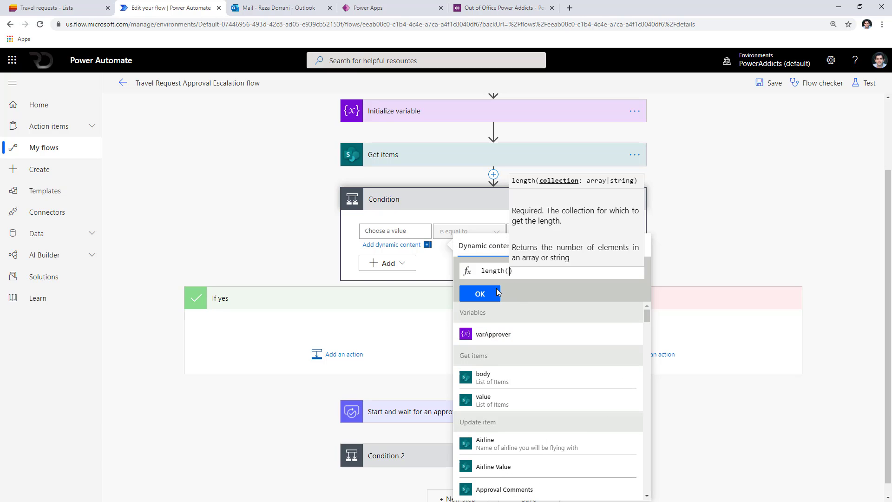
left_click(485, 399)
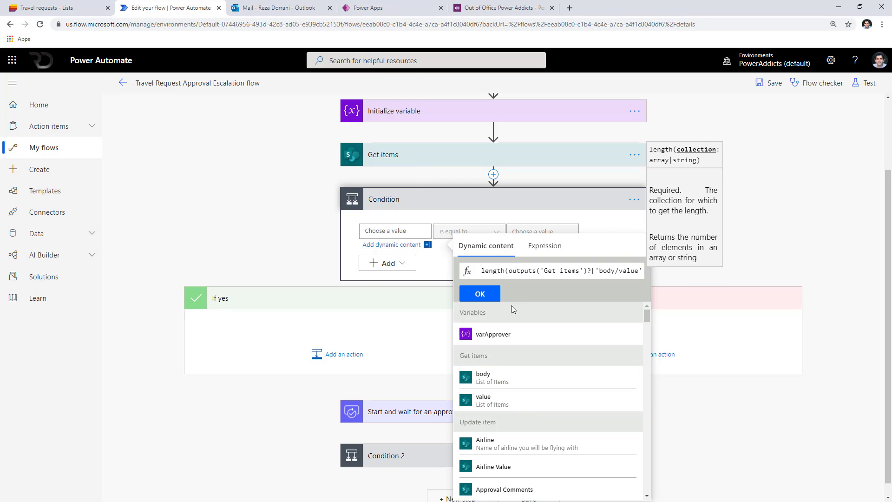
left_click(489, 294)
type("1")
left_click(552, 263)
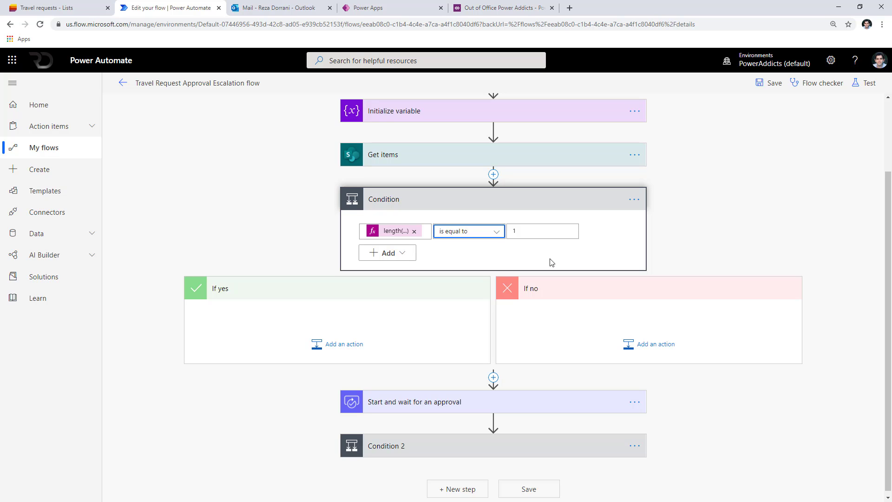
Add a Set variable action for varApprover in the If yes branch.
left_click(326, 357)
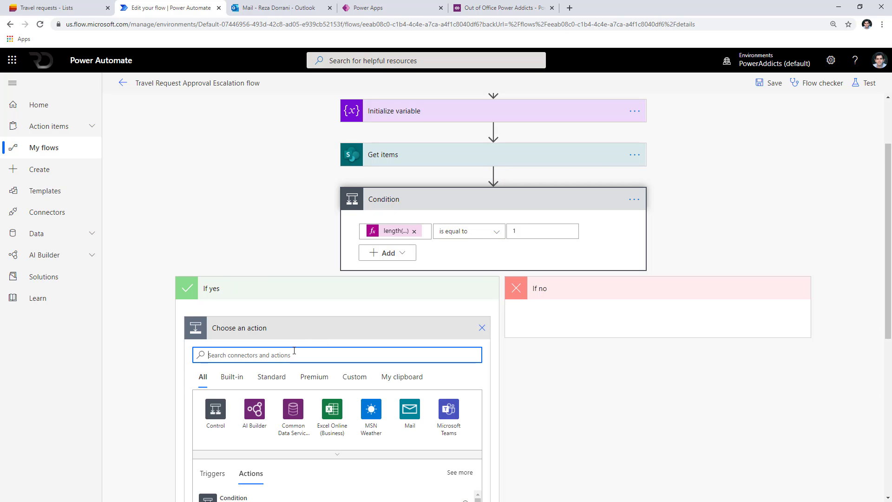
type("set vari")
scroll(295, 358, "down", 3)
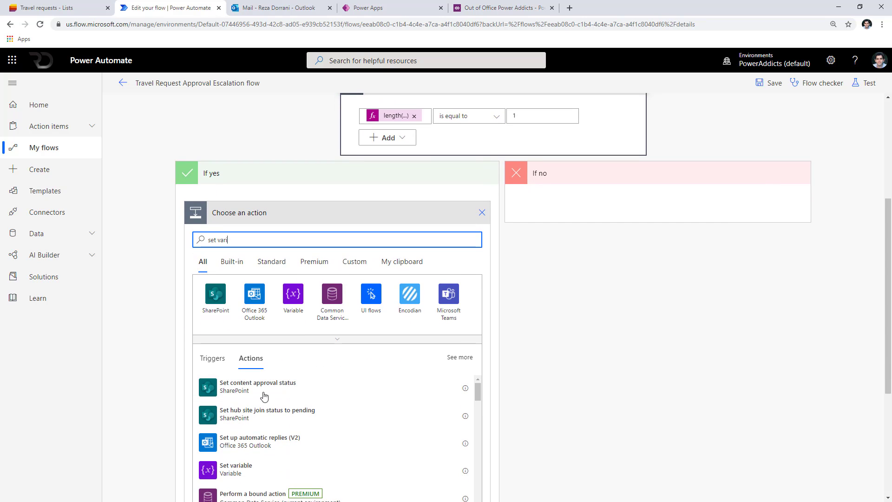
scroll(264, 396, "down", 1)
left_click(251, 420)
left_click(269, 290)
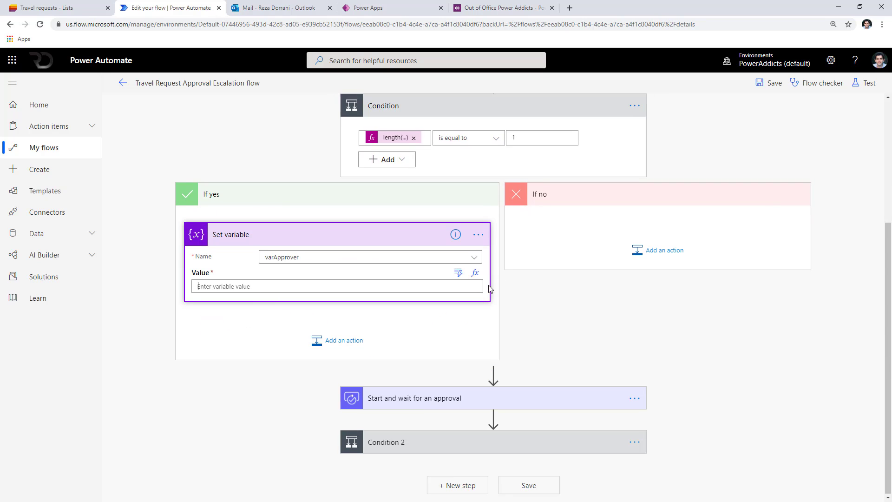
Set its value to the Get items value ?[0]?['DelegatingTo']?['Email'] expression.
left_click(396, 138)
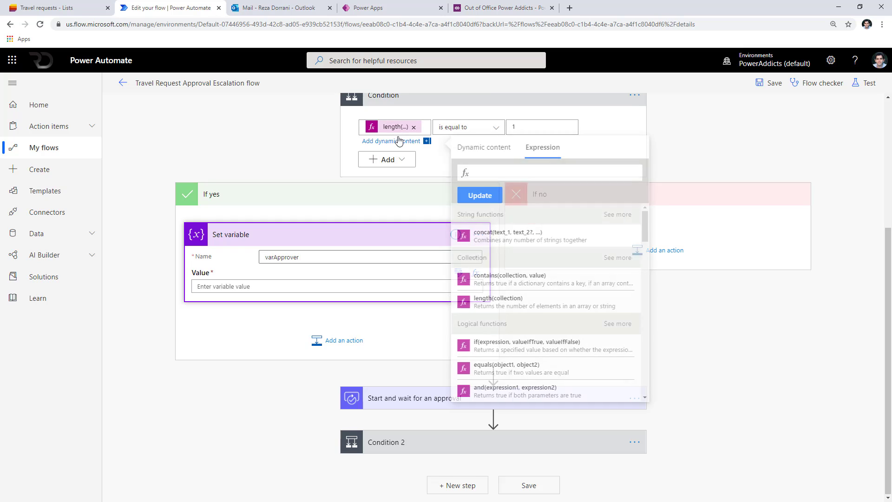
left_click_drag(508, 172, 626, 171)
key("ctrl+c")
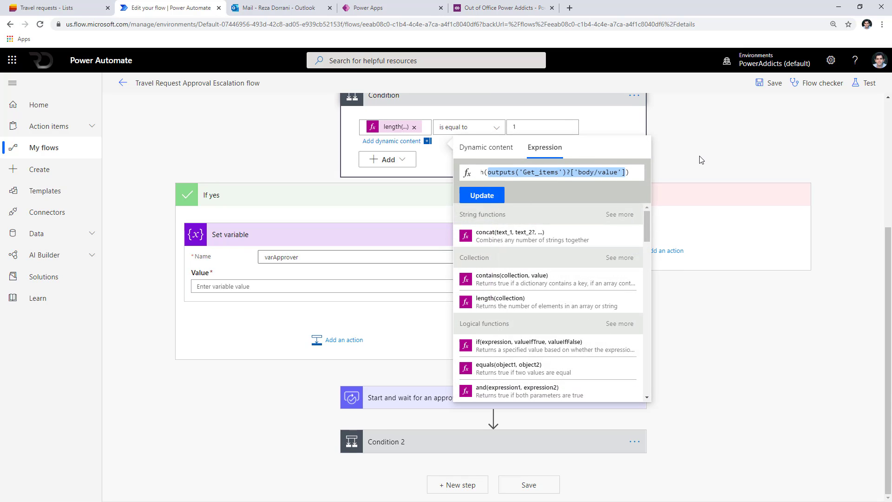
left_click(350, 253)
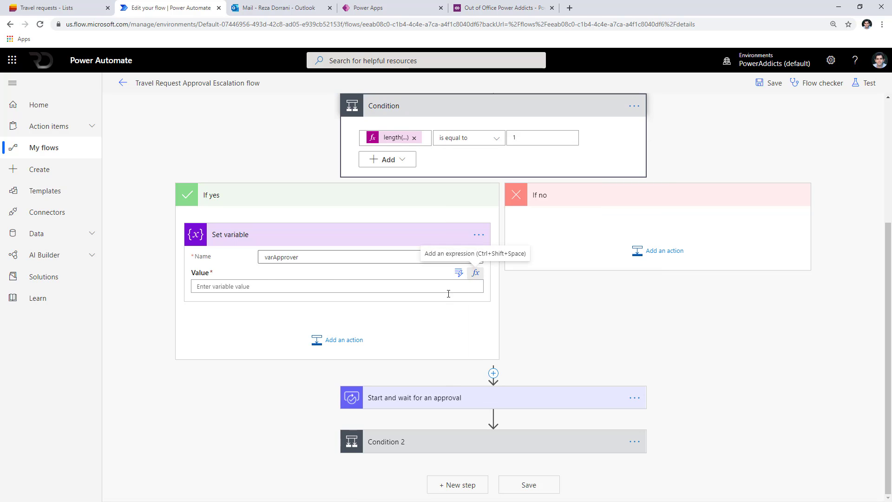
left_click(476, 275)
key("ctrl+v")
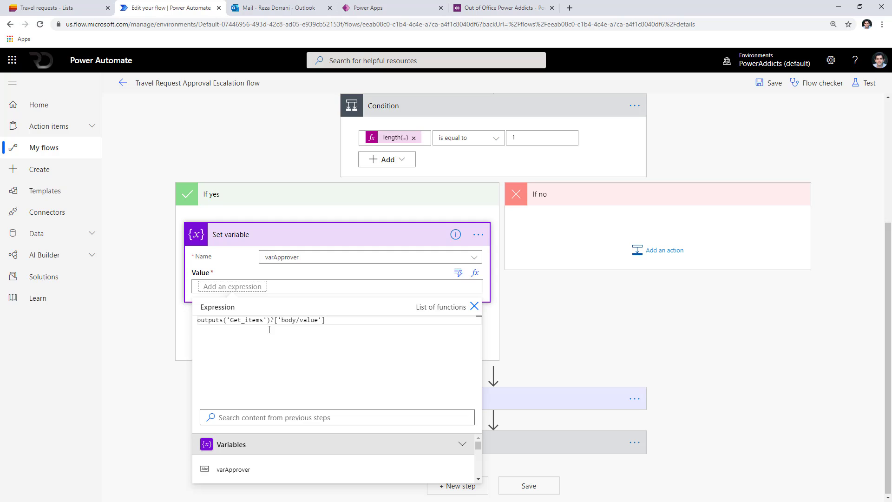
type("?[0]")
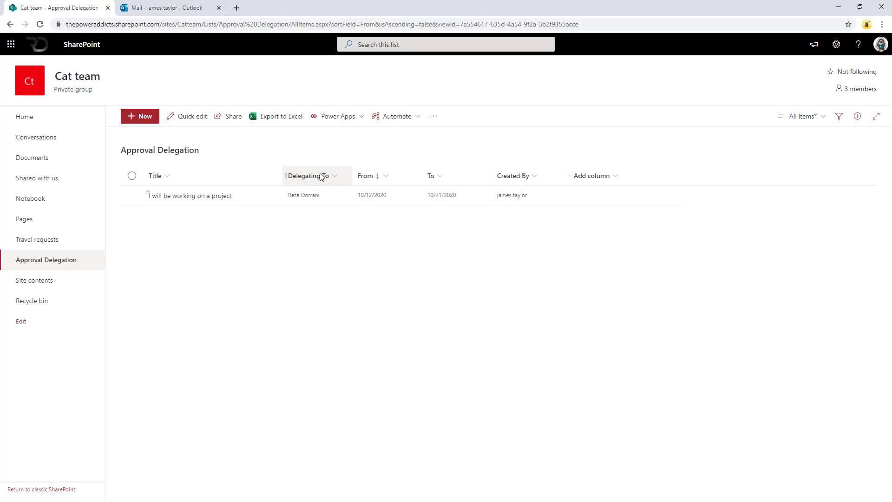
left_click(322, 179)
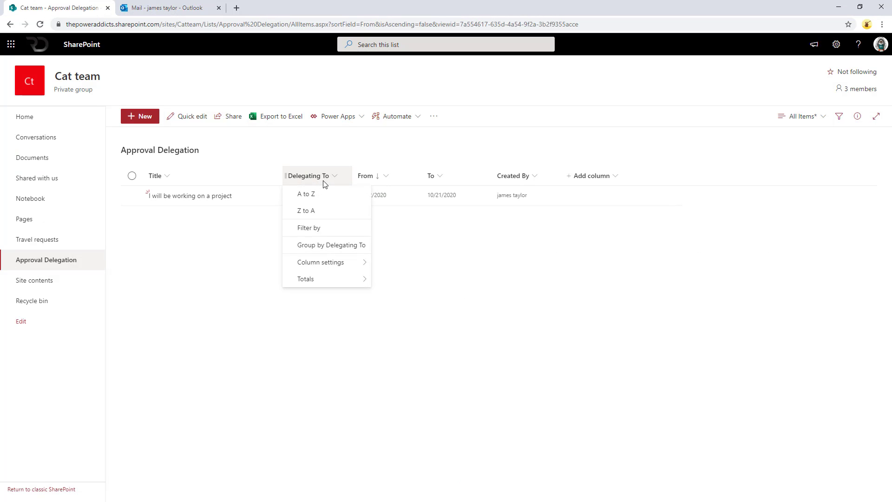
left_click(330, 227)
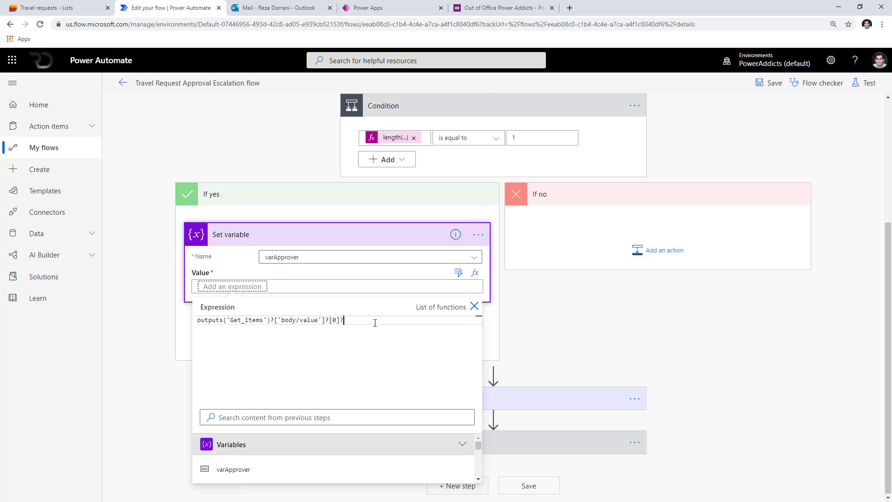
type("['DelegatingTo']?['Email")
left_click(553, 333)
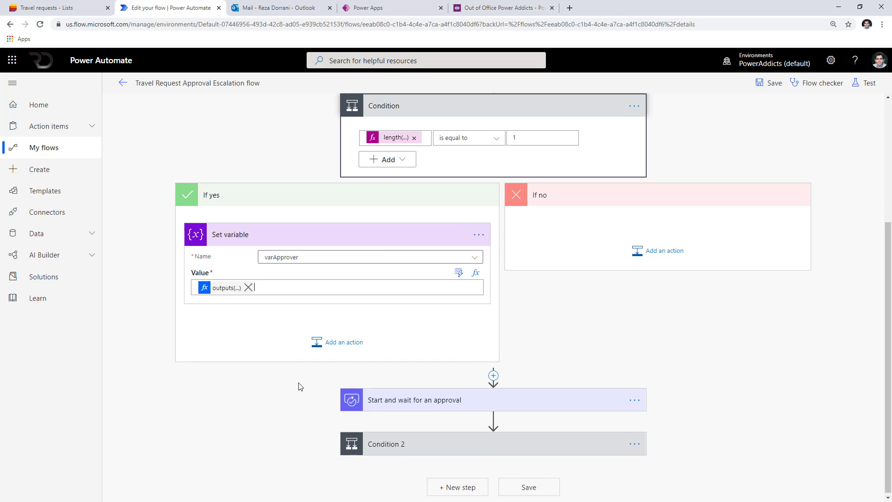
Start a test run of the flow and inspect the Condition's run details.
left_click(350, 406)
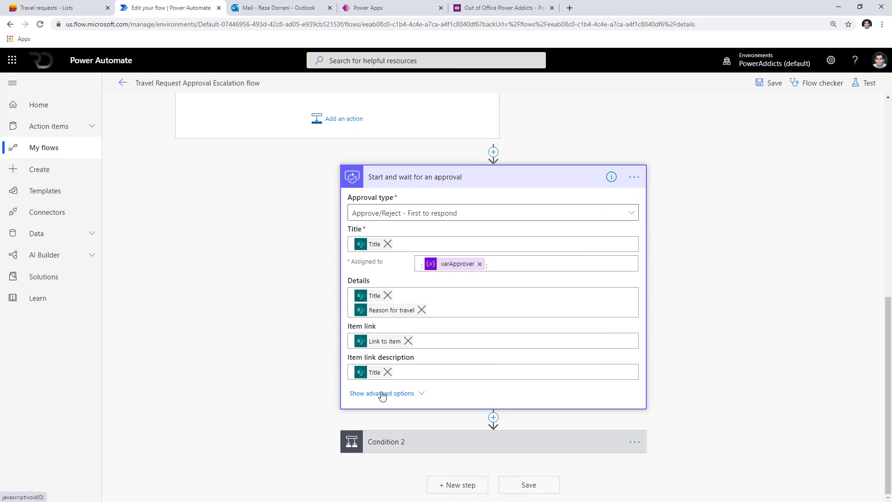
scroll(382, 394, "up", 2)
scroll(382, 395, "down", 2)
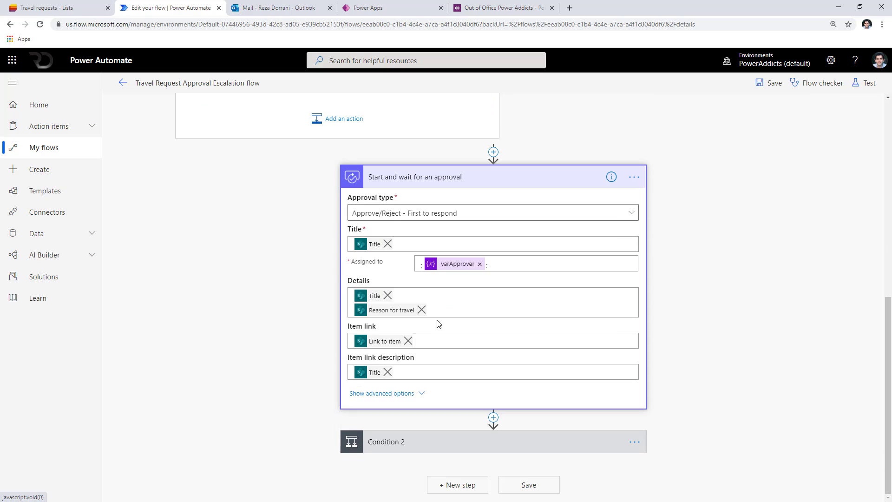
left_click(389, 450)
scroll(392, 360, "up", 5)
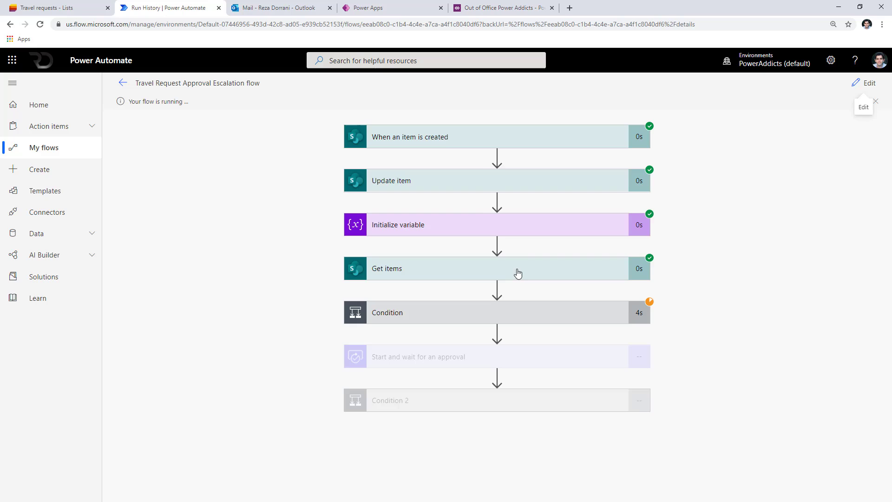
left_click(516, 274)
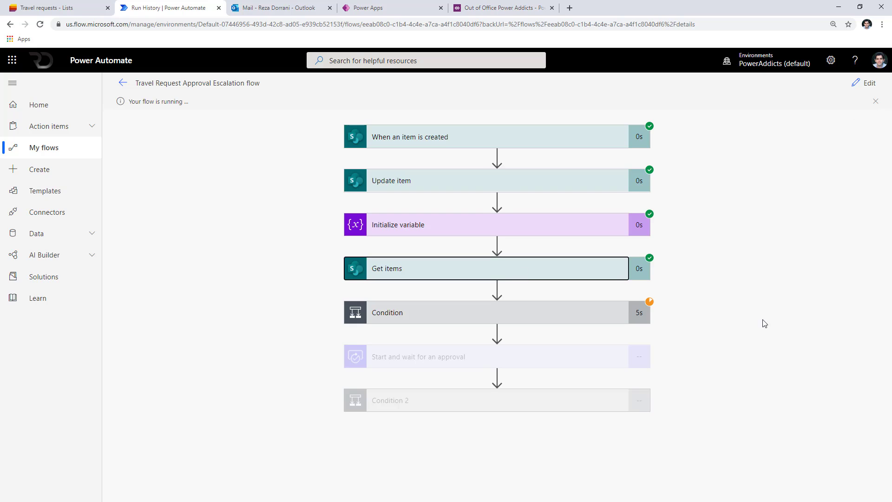
scroll(410, 239, "up", 1)
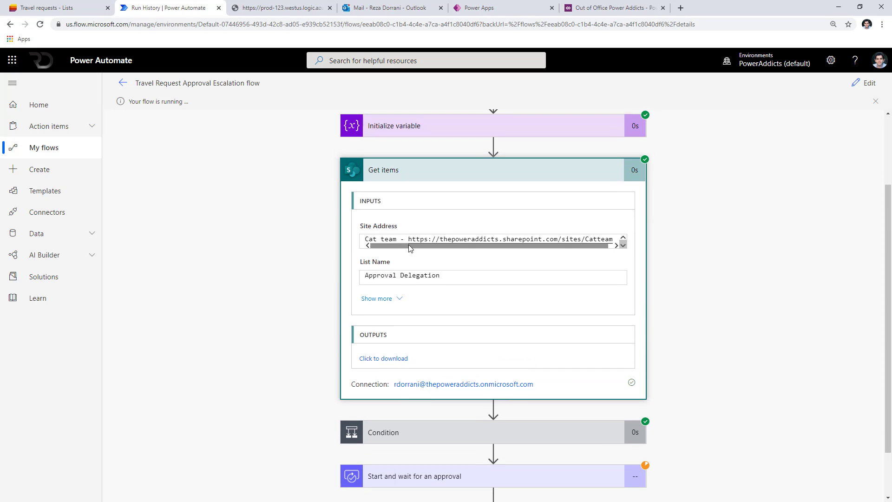
left_click(393, 427)
scroll(322, 421, "down", 3)
scroll(322, 421, "down", 1)
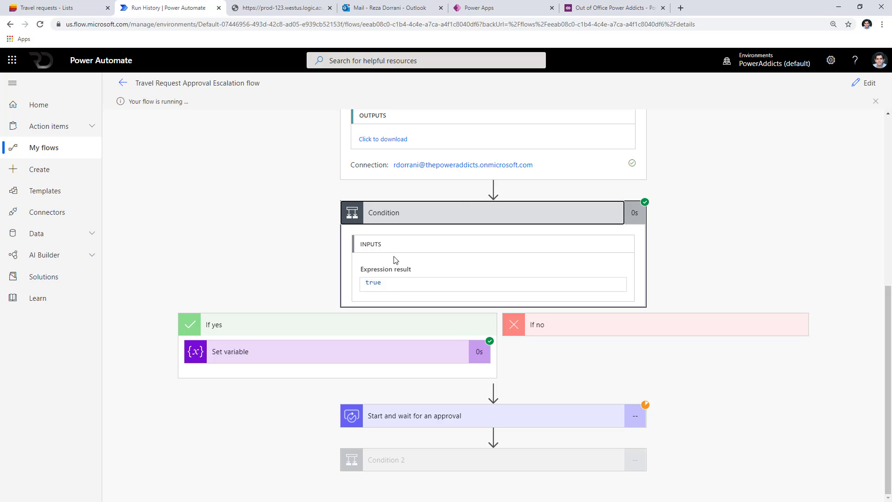
Compare the Set variable's approver value against the Approval Delegation list, then go to the inbox.
key("alt+Tab")
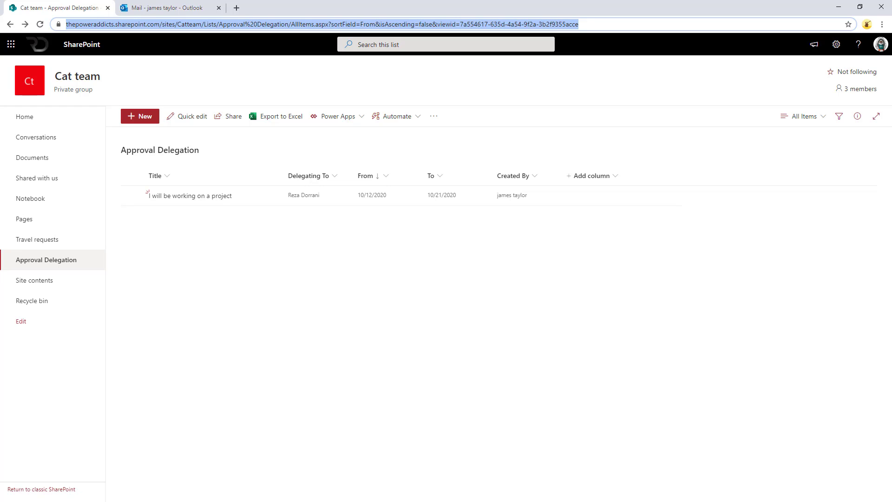
key("alt+Tab")
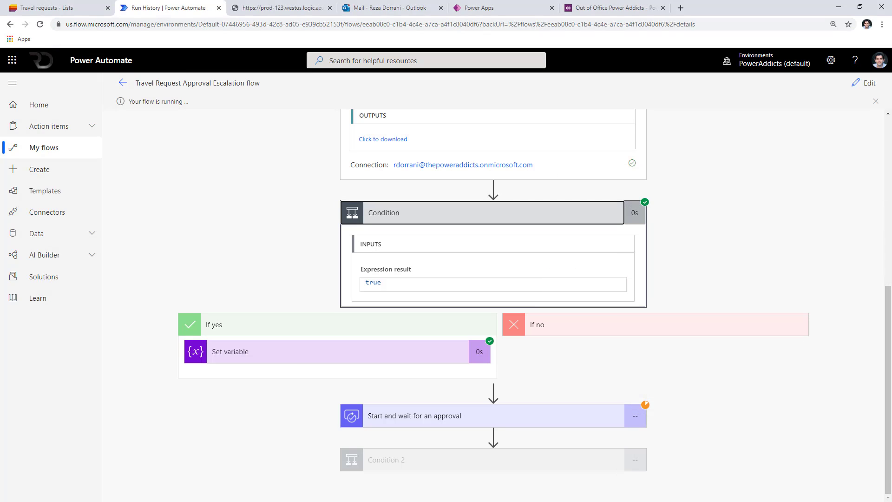
left_click(416, 358)
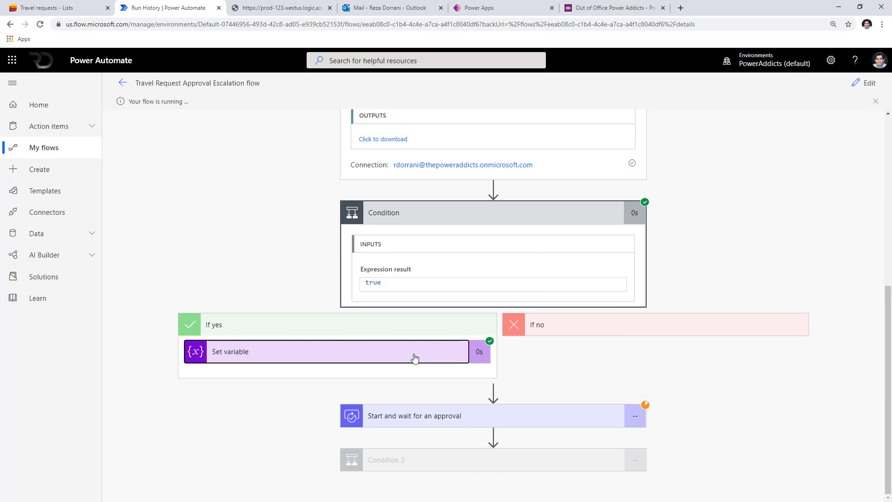
scroll(372, 325, "down", 3)
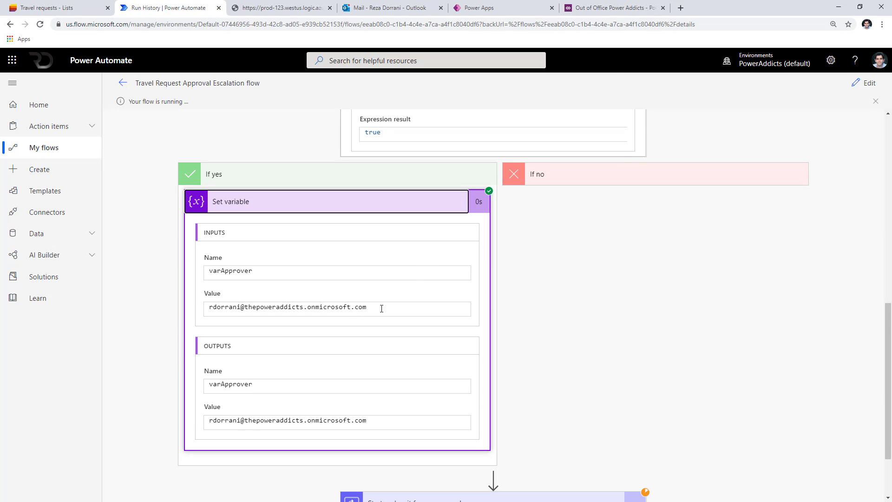
left_click_drag(381, 309, 169, 309)
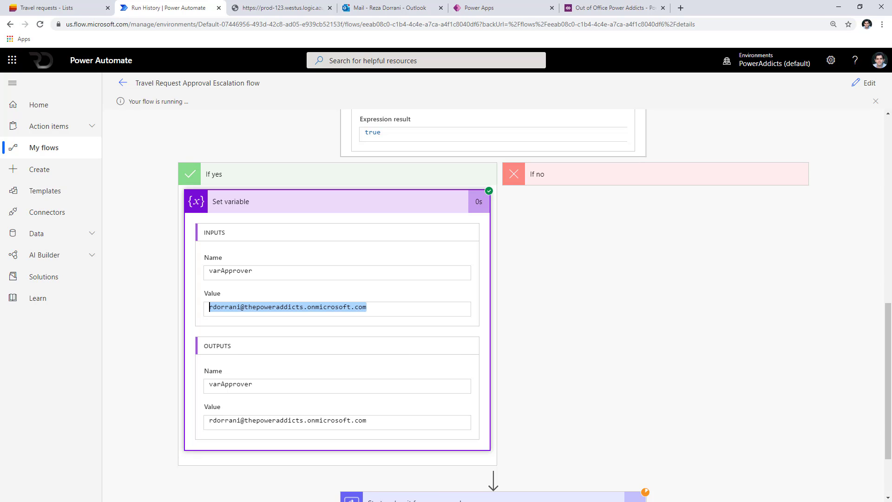
key("alt+Tab")
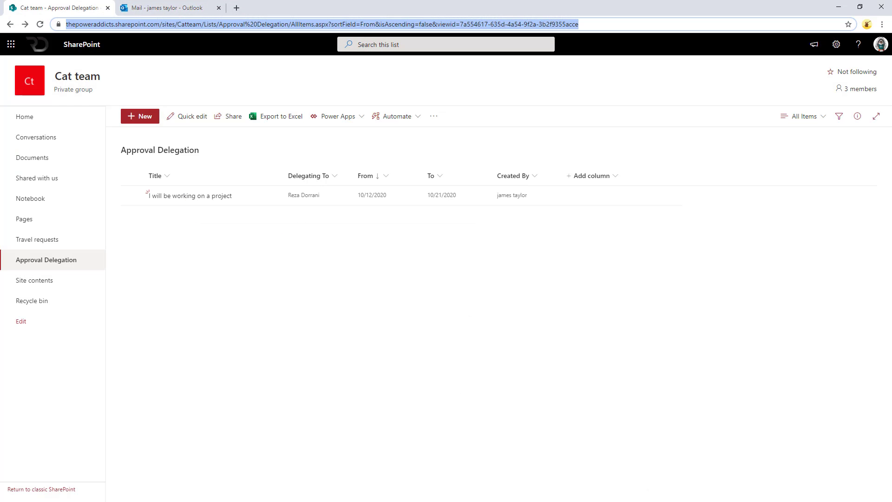
key("alt+Tab")
scroll(462, 468, "down", 2)
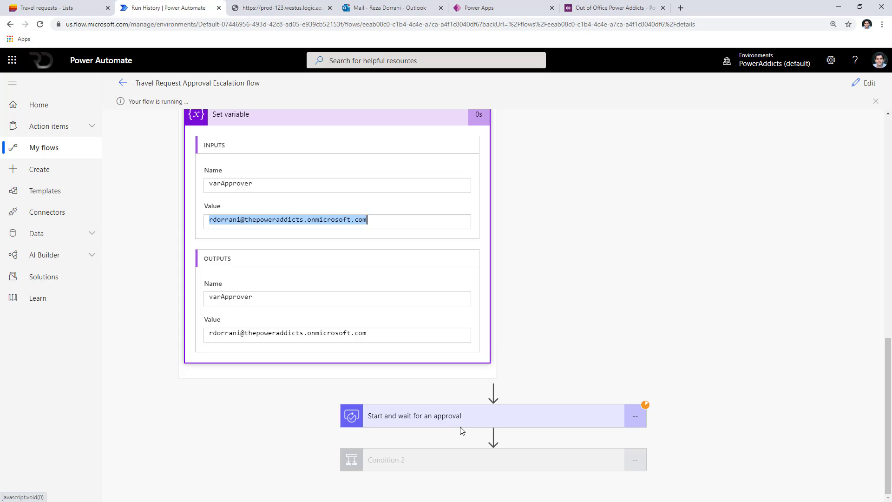
left_click(396, 10)
Open the Travel to South Africa email, then change the entry's Delegating To to another colleague and save.
left_click(163, 143)
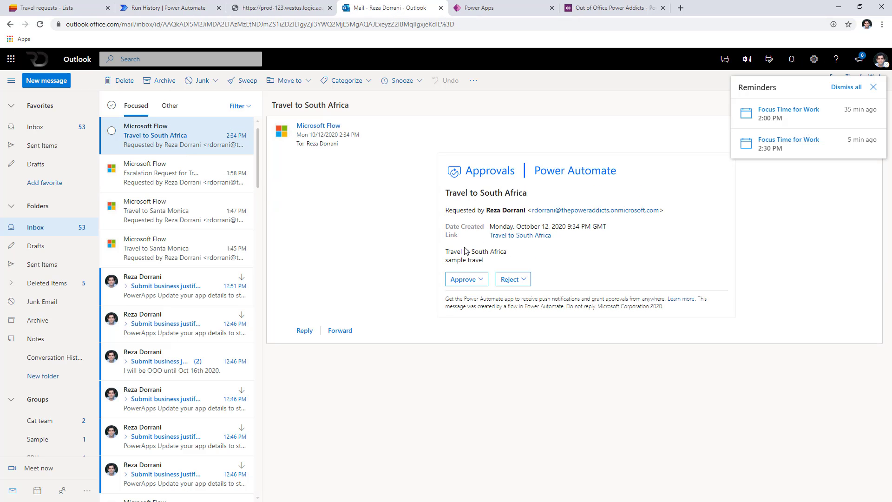
left_click(839, 6)
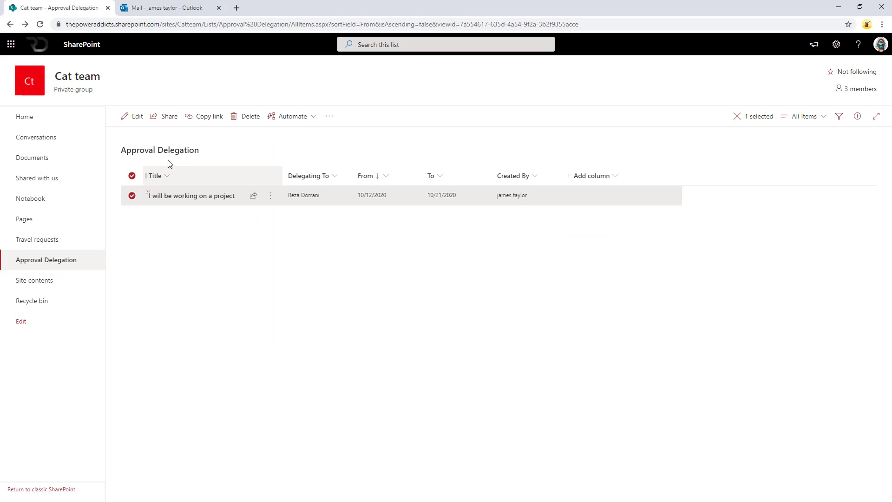
left_click(136, 117)
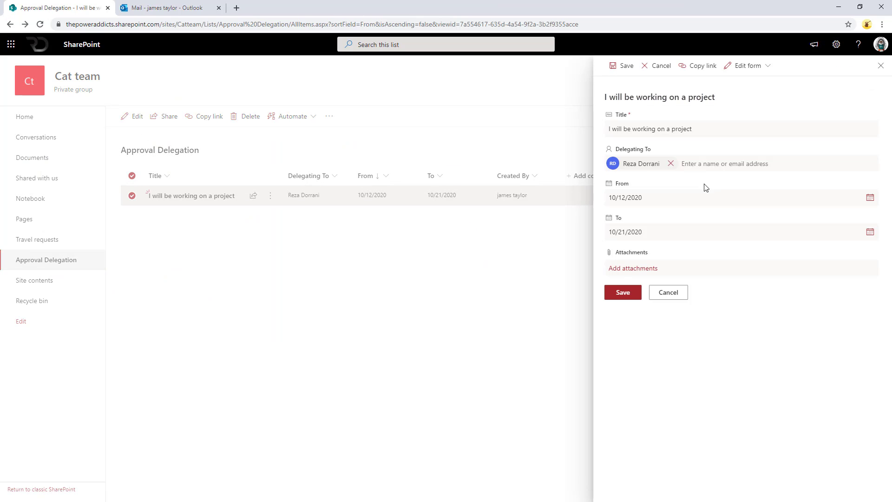
left_click(671, 164)
type("sarah")
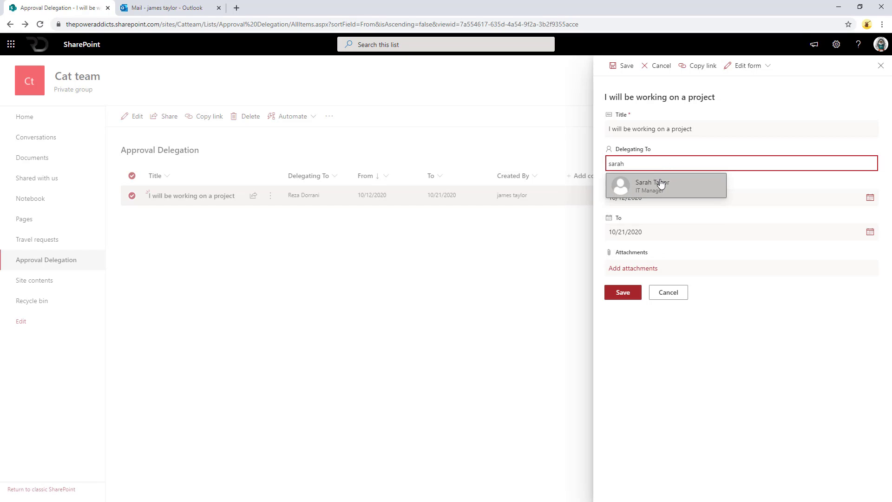
left_click(657, 184)
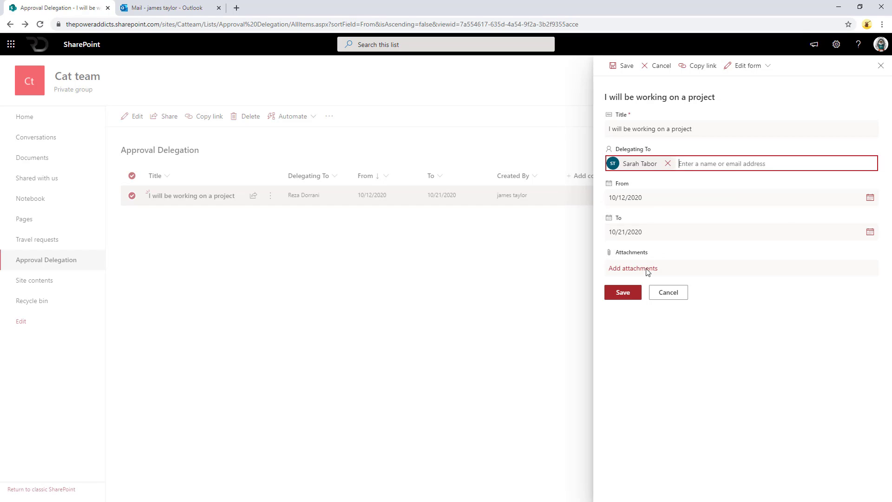
left_click(607, 297)
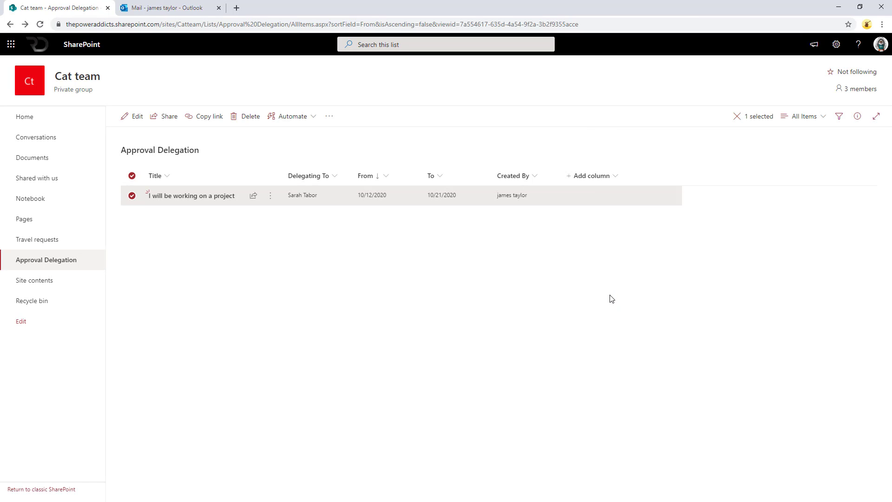
Rerun the flow test using the most recent run's data.
left_click(839, 7)
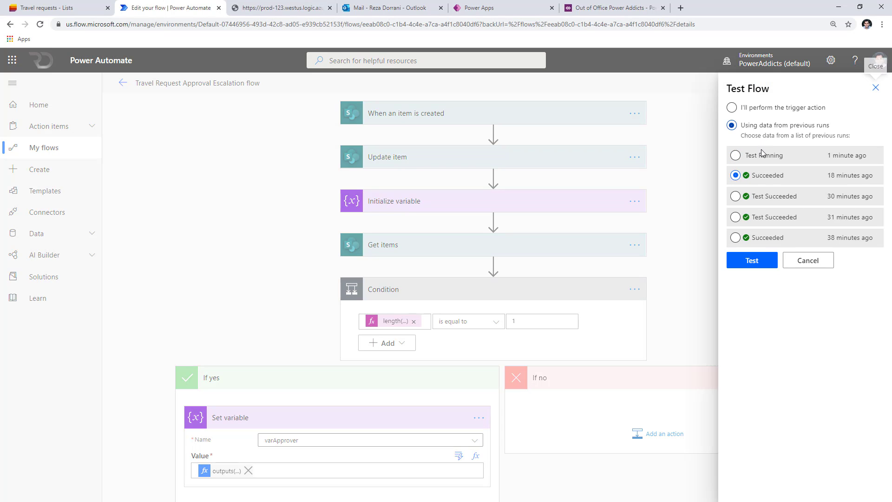
left_click(762, 154)
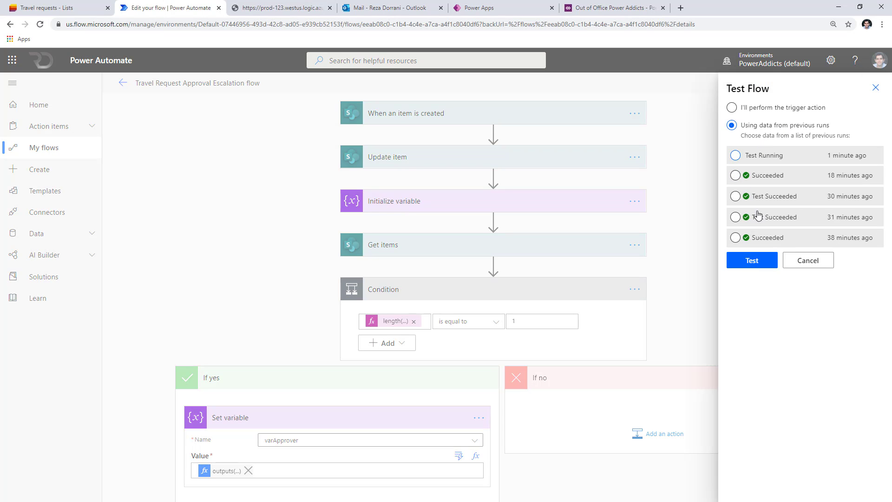
left_click(752, 260)
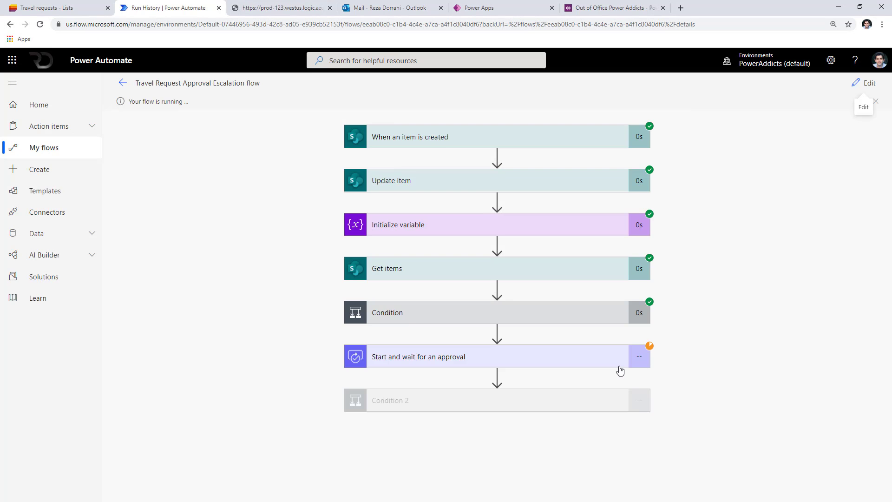
Verify the Condition is true and Set variable gives varApprover the new delegate's e-mail.
left_click(495, 324)
scroll(378, 355, "down", 2)
left_click(379, 355)
scroll(378, 358, "down", 3)
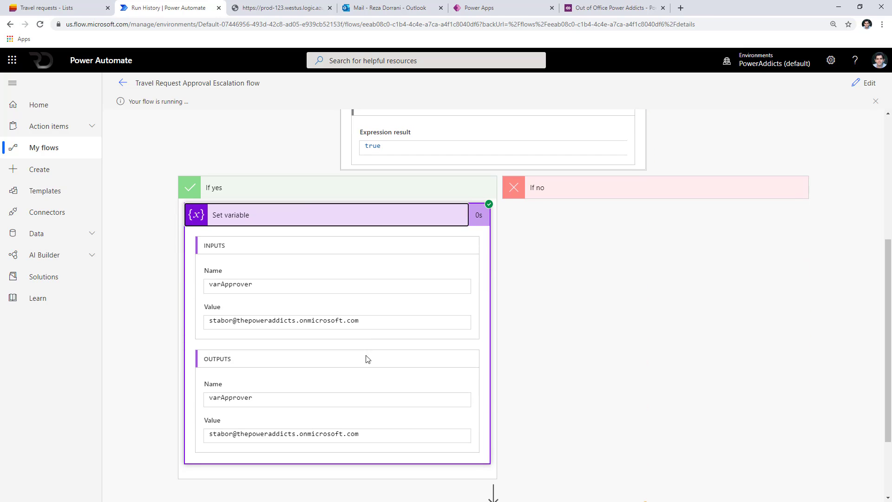
left_click_drag(375, 318, 164, 319)
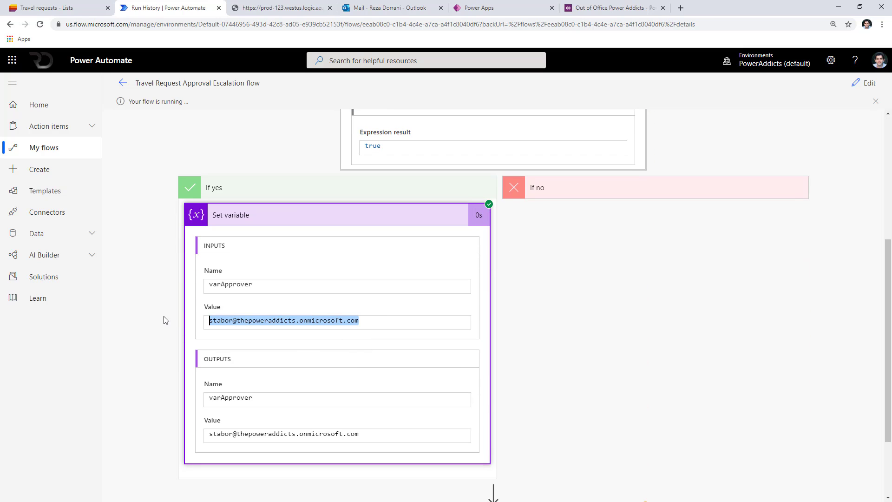
key("alt+Tab")
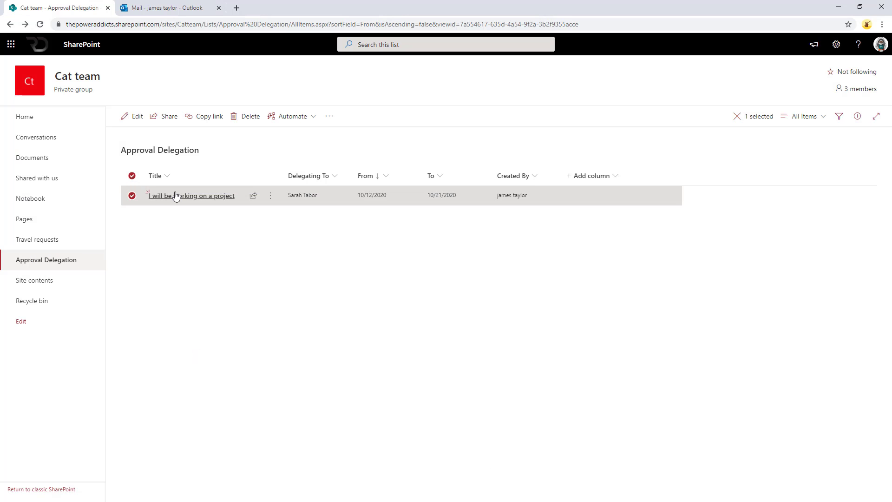
Change the delegation entry's From date from 10/12/2020 to 10/13/2020.
left_click(134, 117)
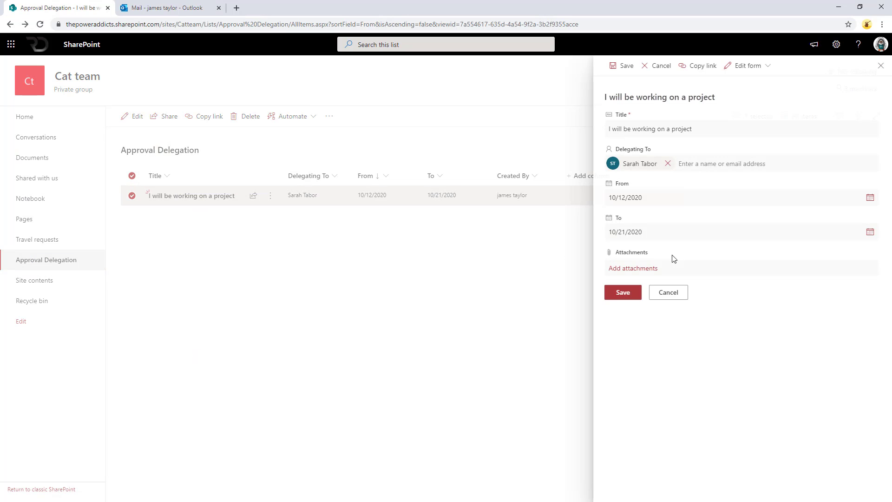
left_click(871, 198)
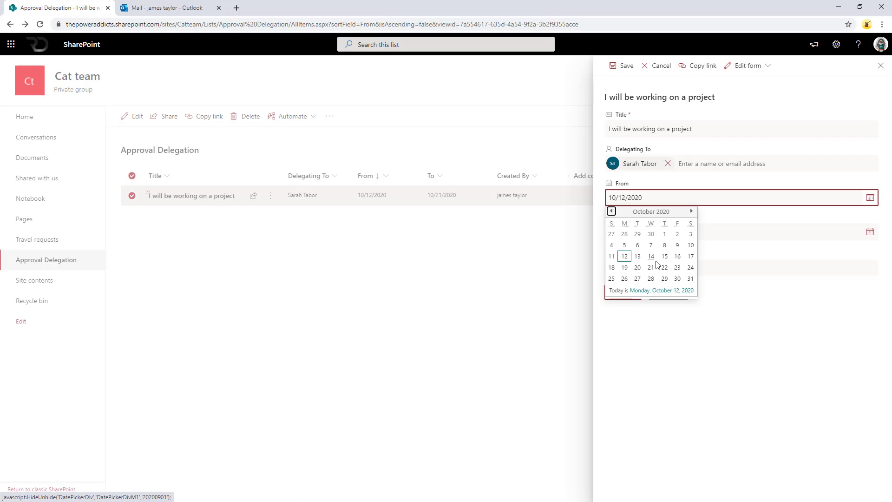
left_click(638, 256)
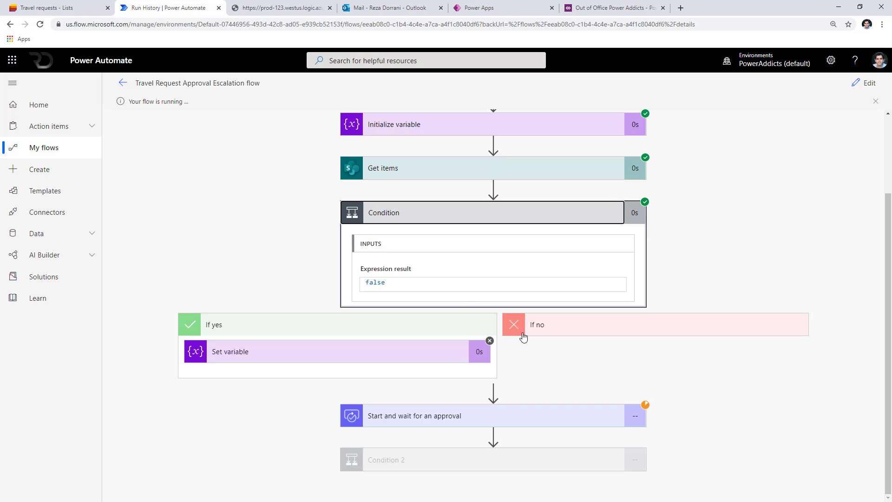
Review the Get items filter query and the approval step details in the latest run.
left_click(401, 180)
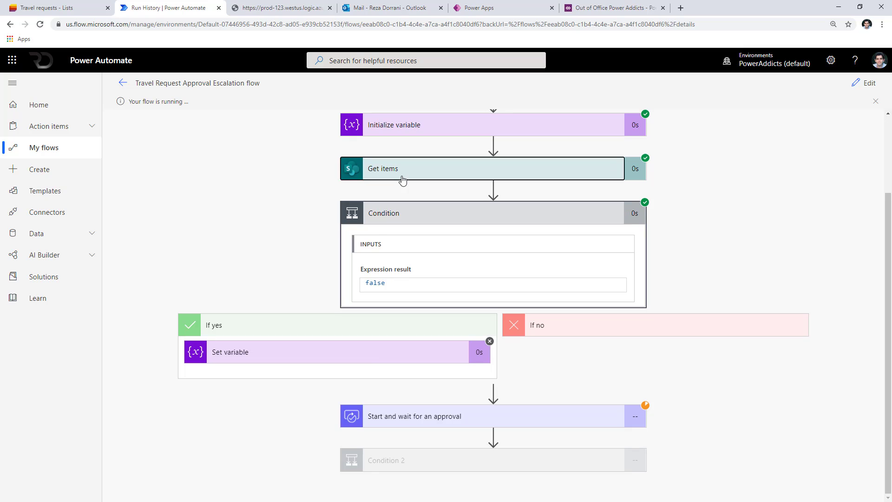
scroll(451, 283, "down", 2)
left_click(399, 246)
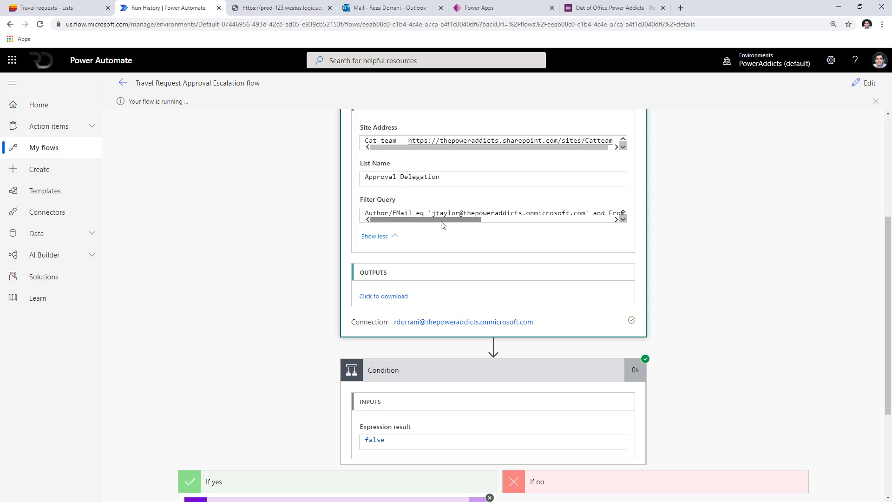
left_click_drag(442, 221, 465, 223)
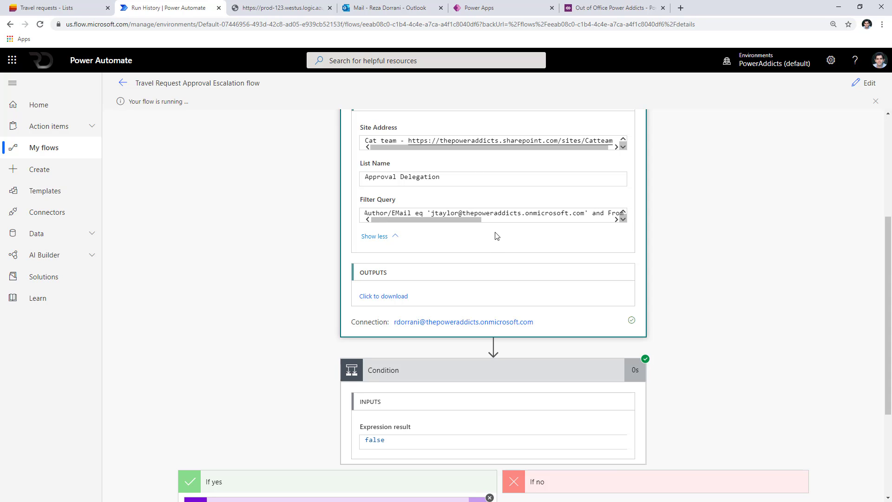
scroll(452, 331, "down", 2)
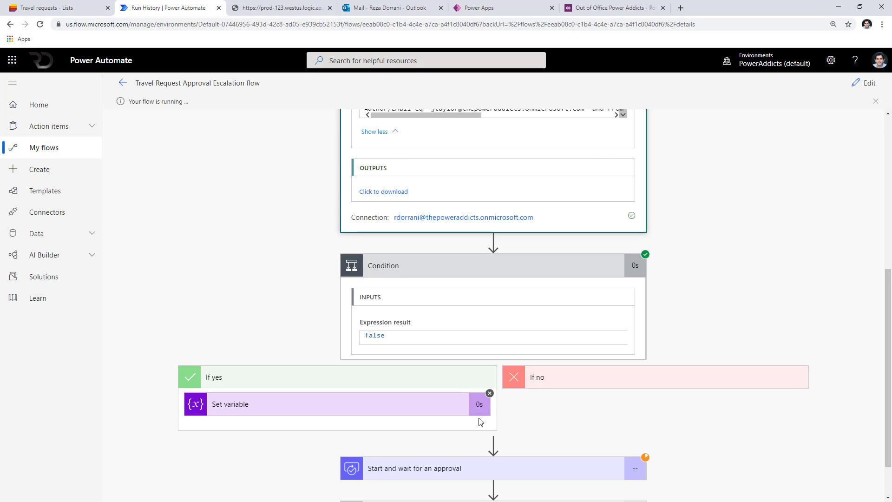
scroll(481, 420, "down", 1)
left_click(505, 407)
scroll(484, 400, "up", 5)
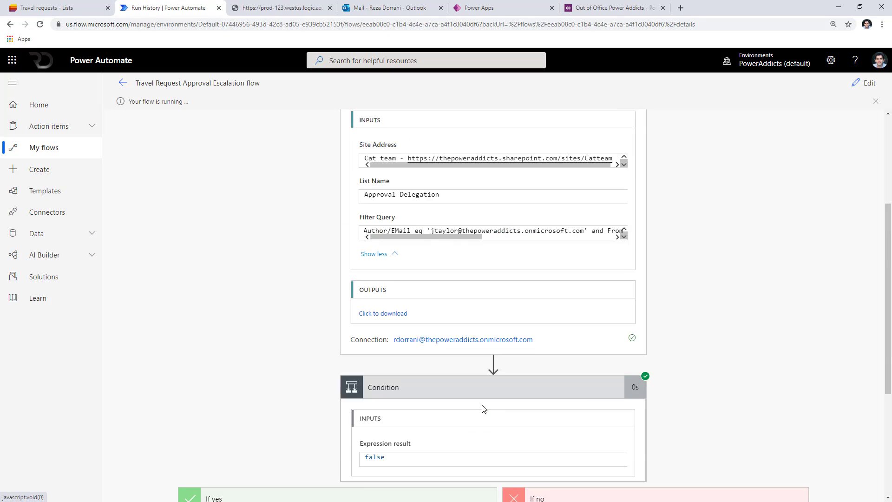
scroll(475, 393, "up", 1)
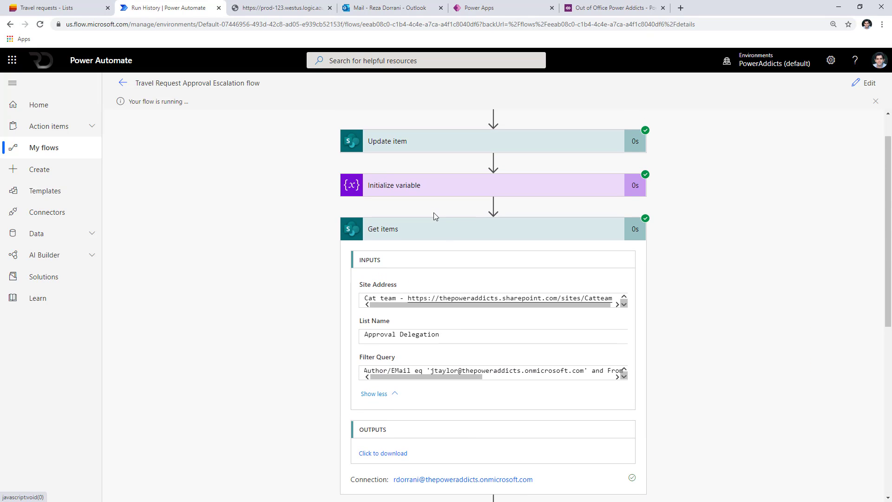
Confirm Initialize variable sets varApprover to the original approver's e-mail.
left_click(442, 185)
scroll(404, 316, "down", 1)
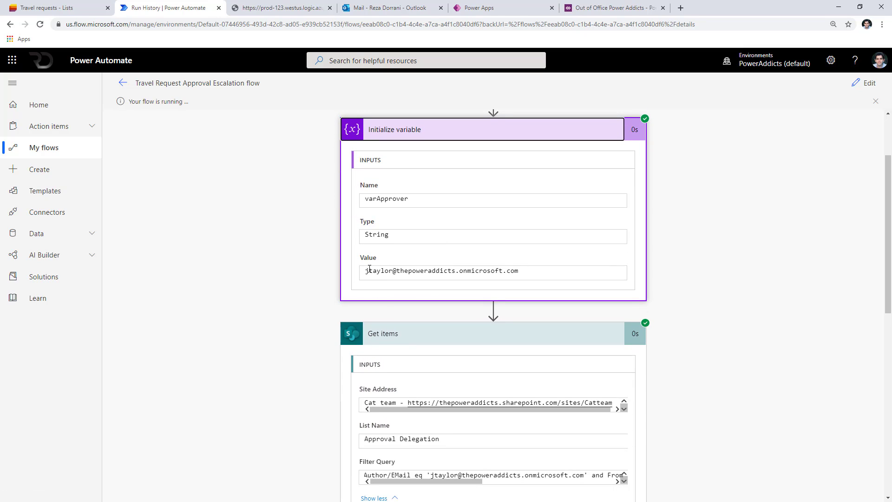
left_click_drag(370, 271, 520, 270)
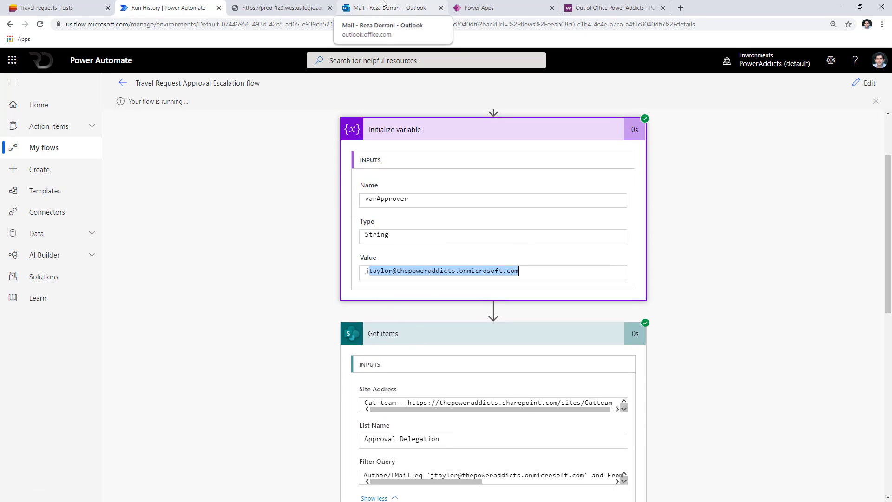
Open the newest Travel to South Africa approval email in the original approver's inbox.
key("alt+Tab")
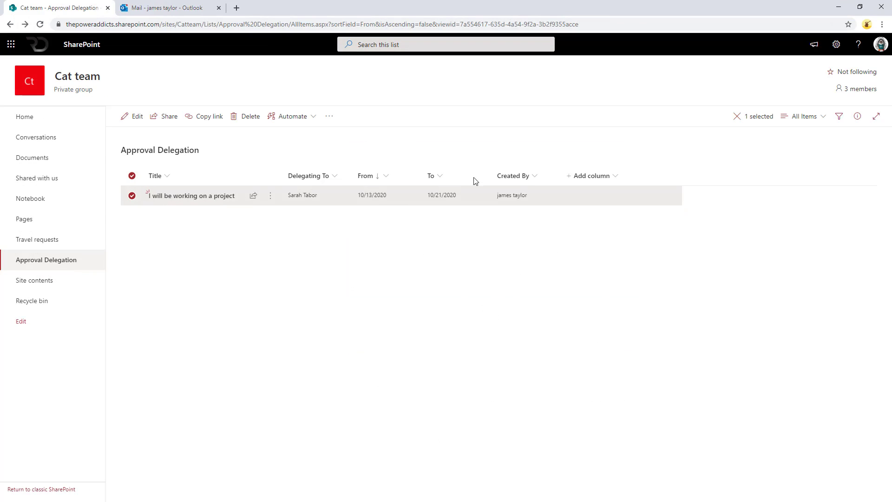
left_click(126, 4)
left_click(260, 154)
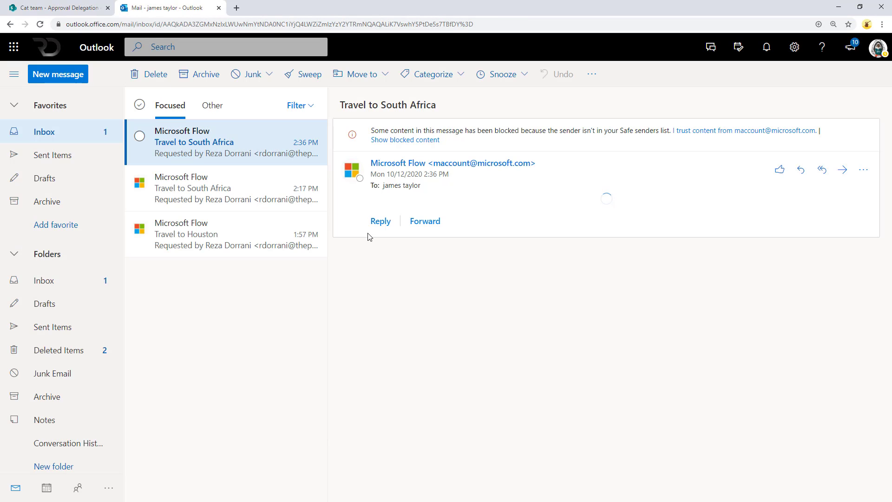